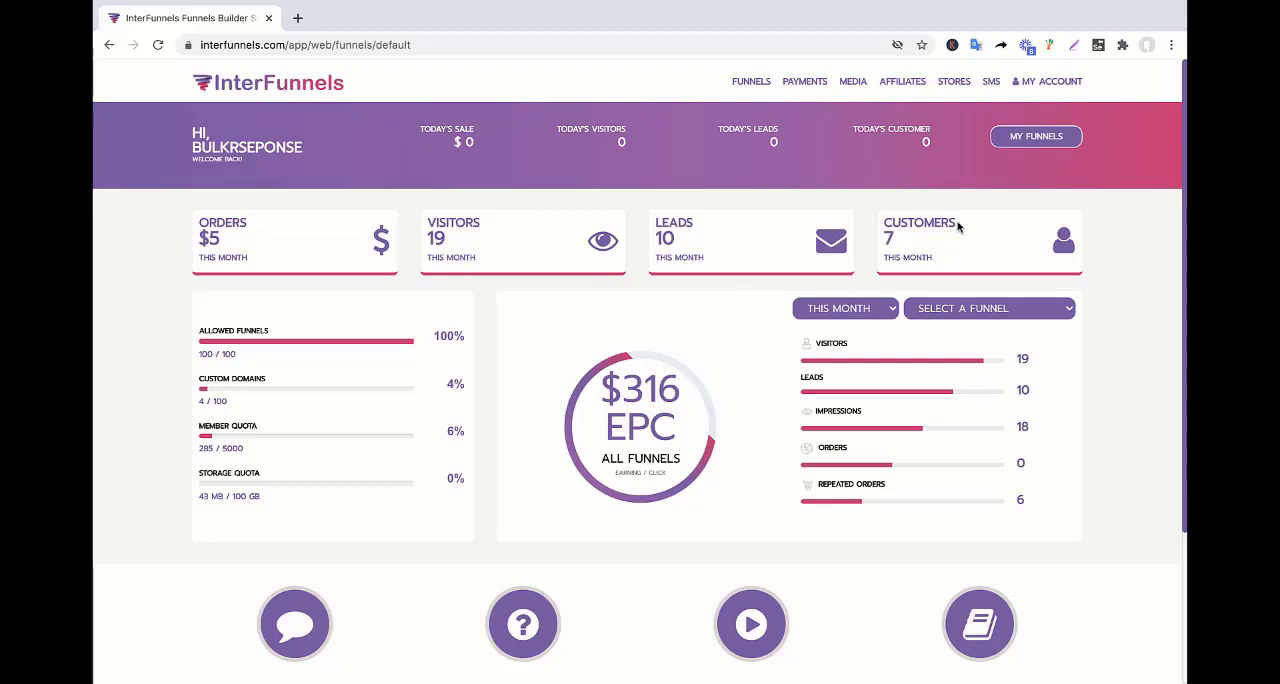
Create a new opt-in funnel named "lead capture1" from the My Funnels page.
{"action": "left_click", "coordinate": [1015, 151]}
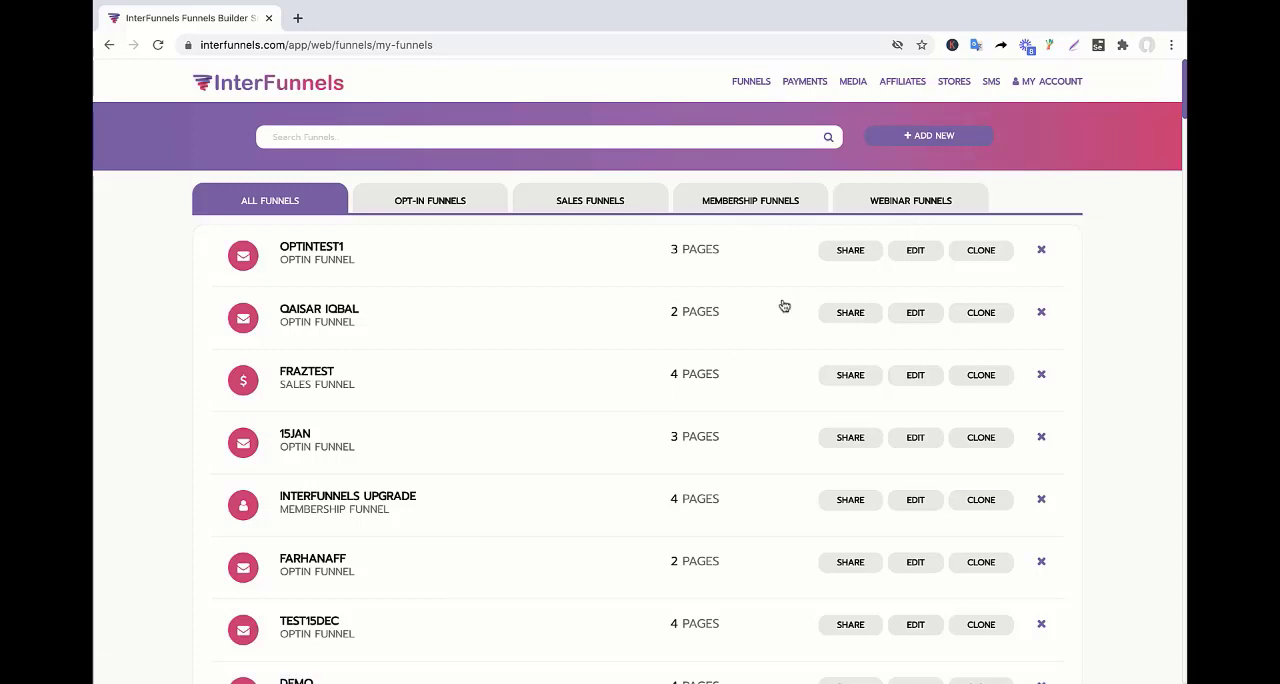
{"action": "left_click", "coordinate": [909, 140]}
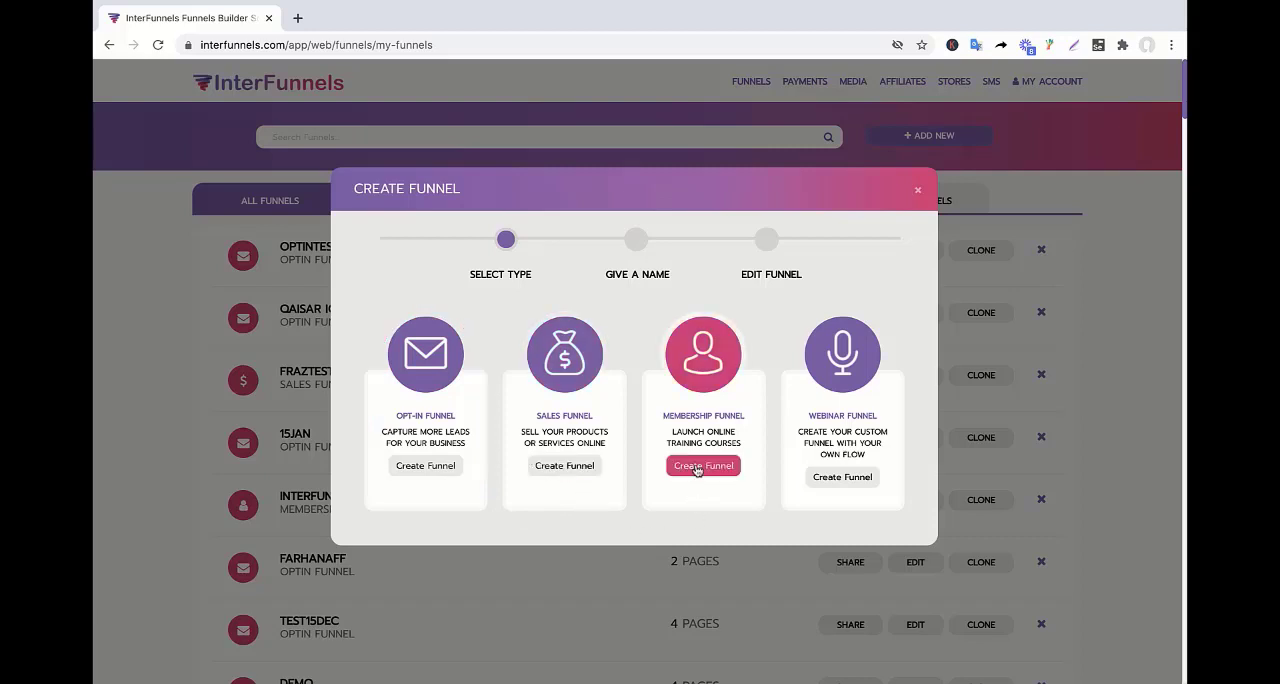
{"action": "left_click", "coordinate": [415, 470]}
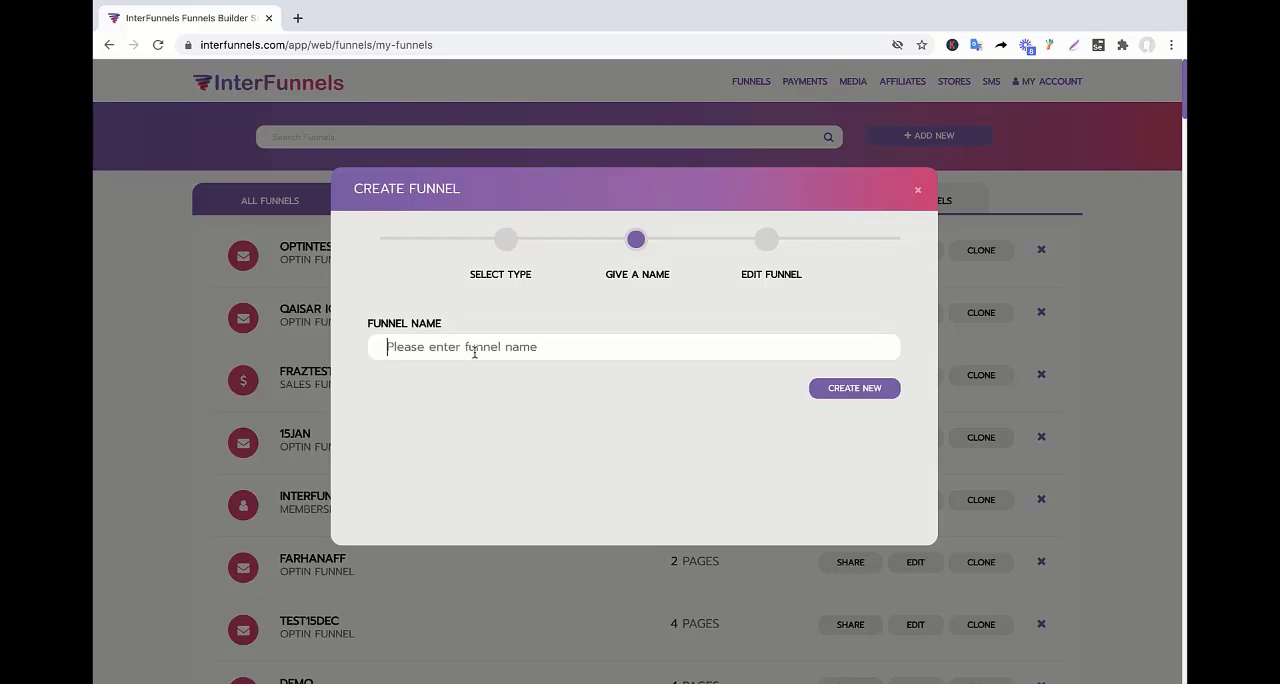
{"action": "type", "text": "lead"}
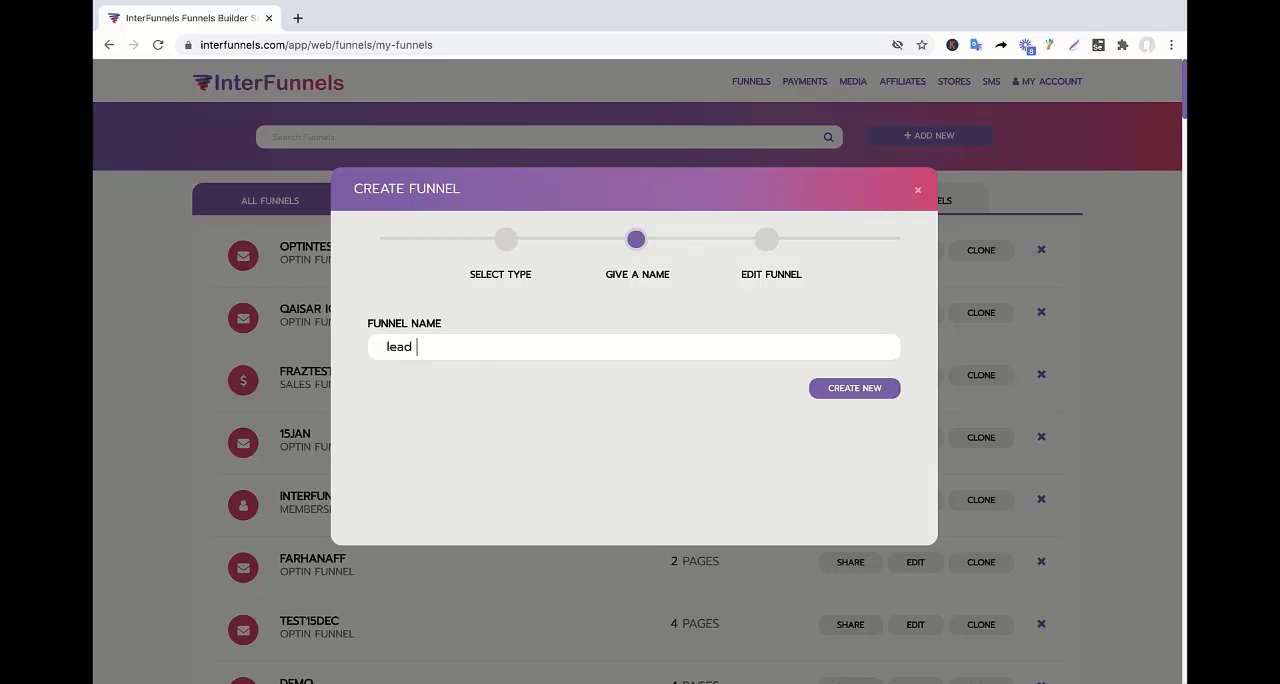
{"action": "type", "text": " caputure1"}
{"action": "key", "text": "Return"}
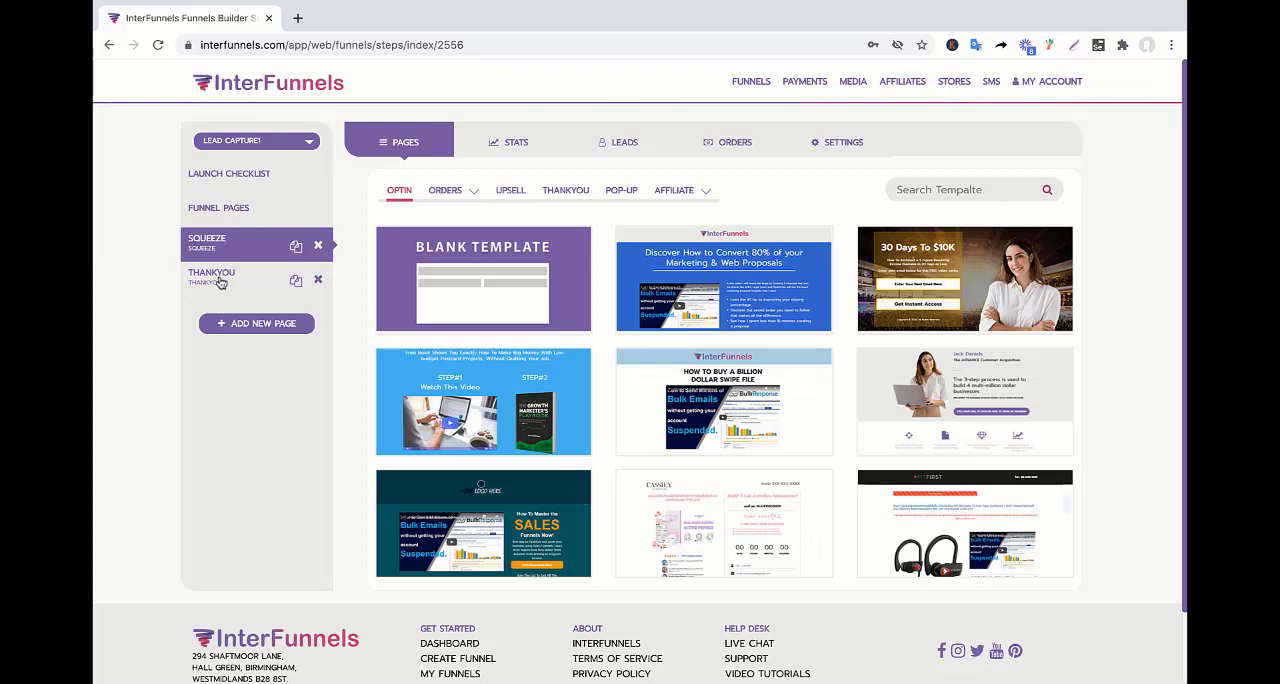
Compare the templates offered for the funnel's Thankyou and Squeeze pages.
{"action": "left_click", "coordinate": [220, 283]}
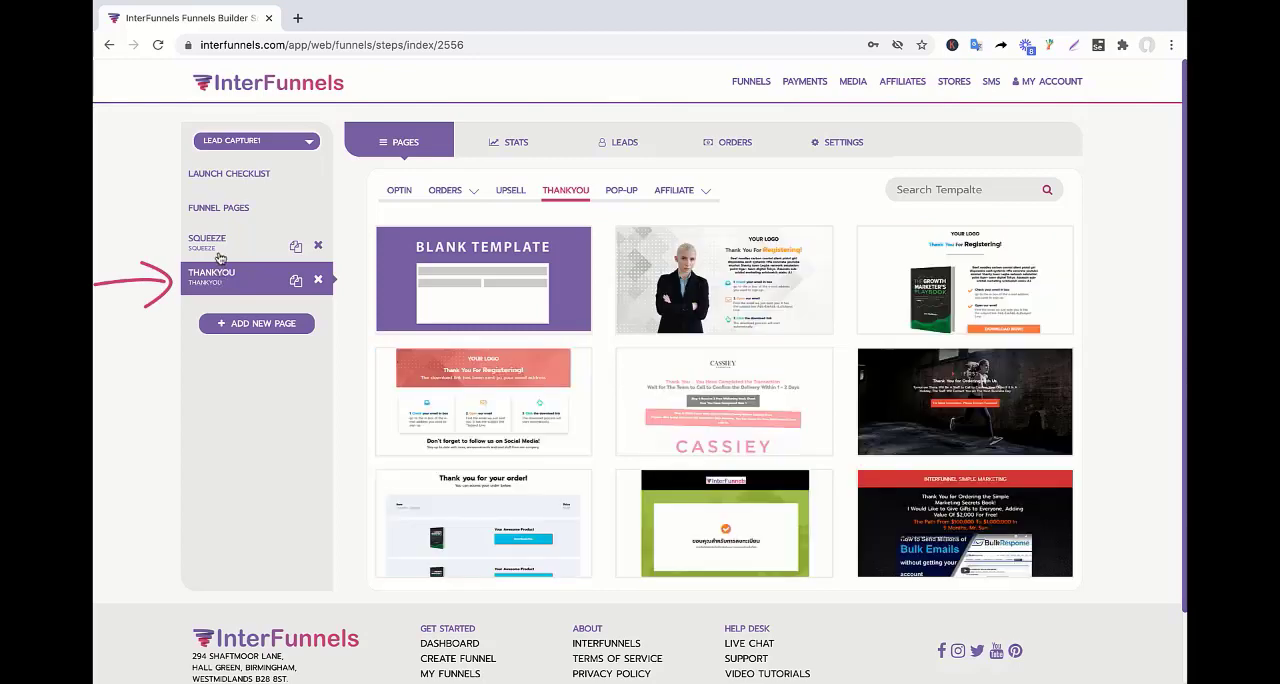
{"action": "left_click", "coordinate": [221, 253]}
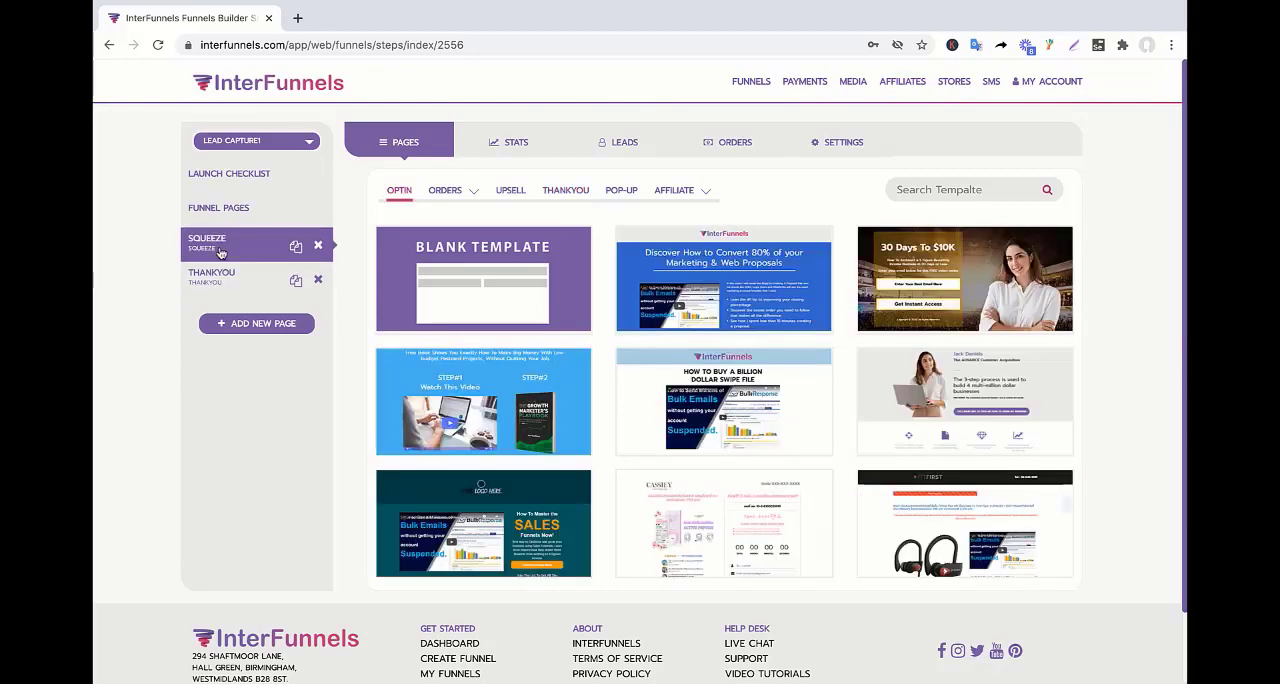
{"action": "left_click", "coordinate": [223, 283]}
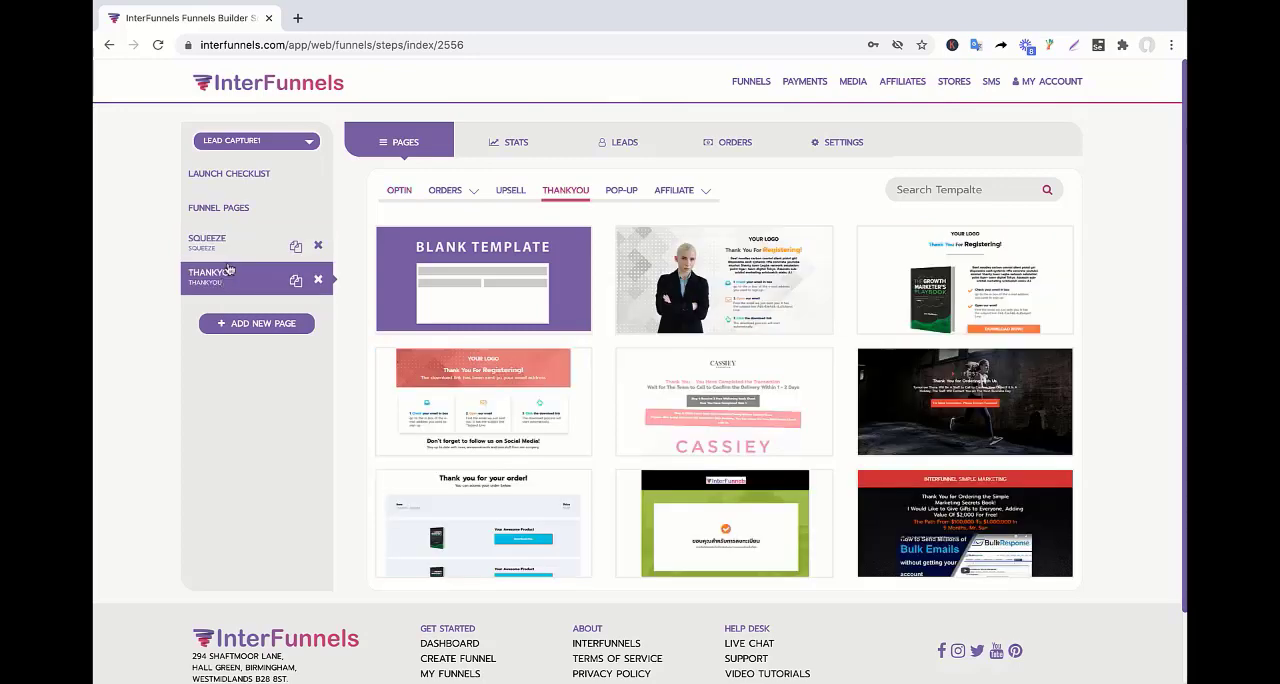
{"action": "left_click", "coordinate": [239, 257]}
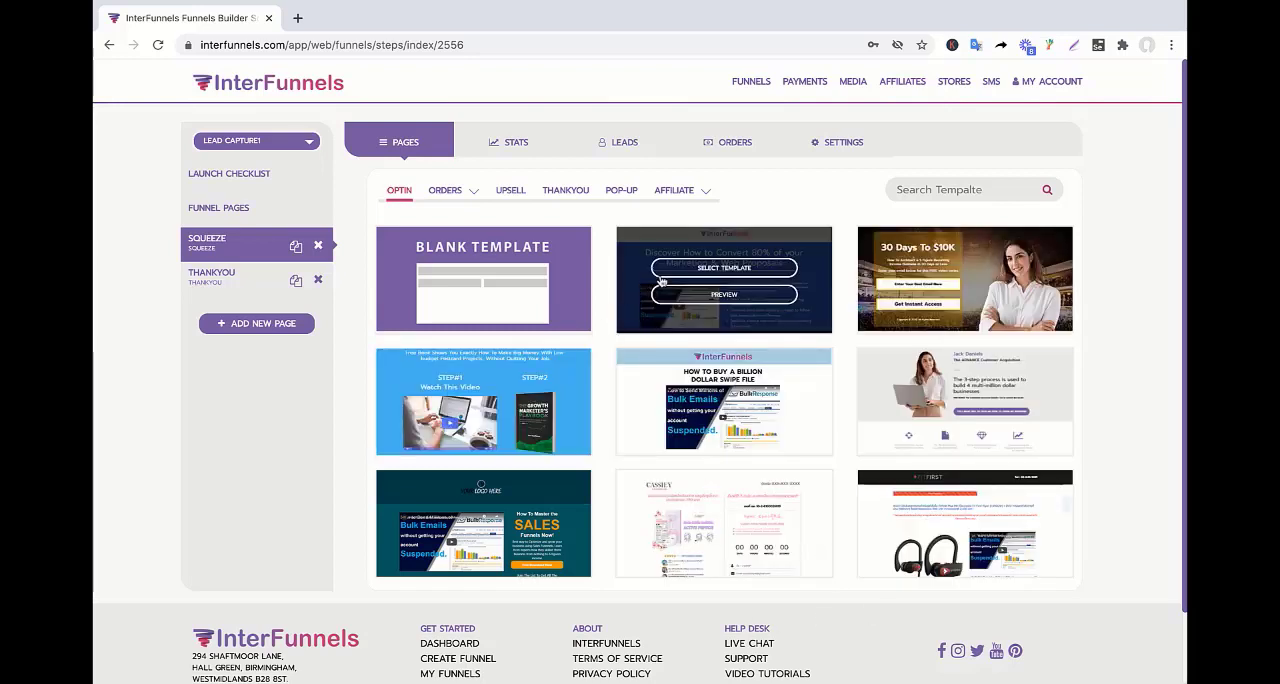
Browse the opt-in templates and apply the "30 Days To $10K" template to the Squeeze page.
{"action": "mouse_move", "coordinate": [953, 280]}
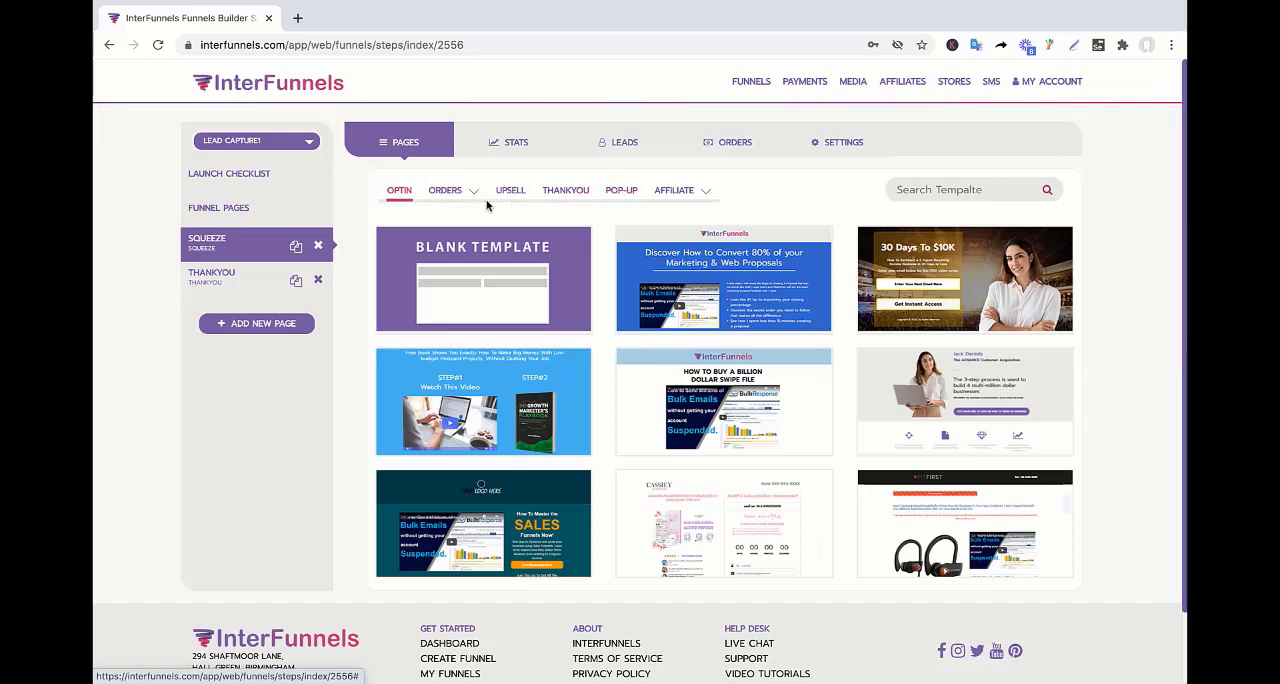
{"action": "mouse_move", "coordinate": [442, 232]}
{"action": "scroll", "coordinate": [885, 471], "scroll_direction": "down", "scroll_amount": 2}
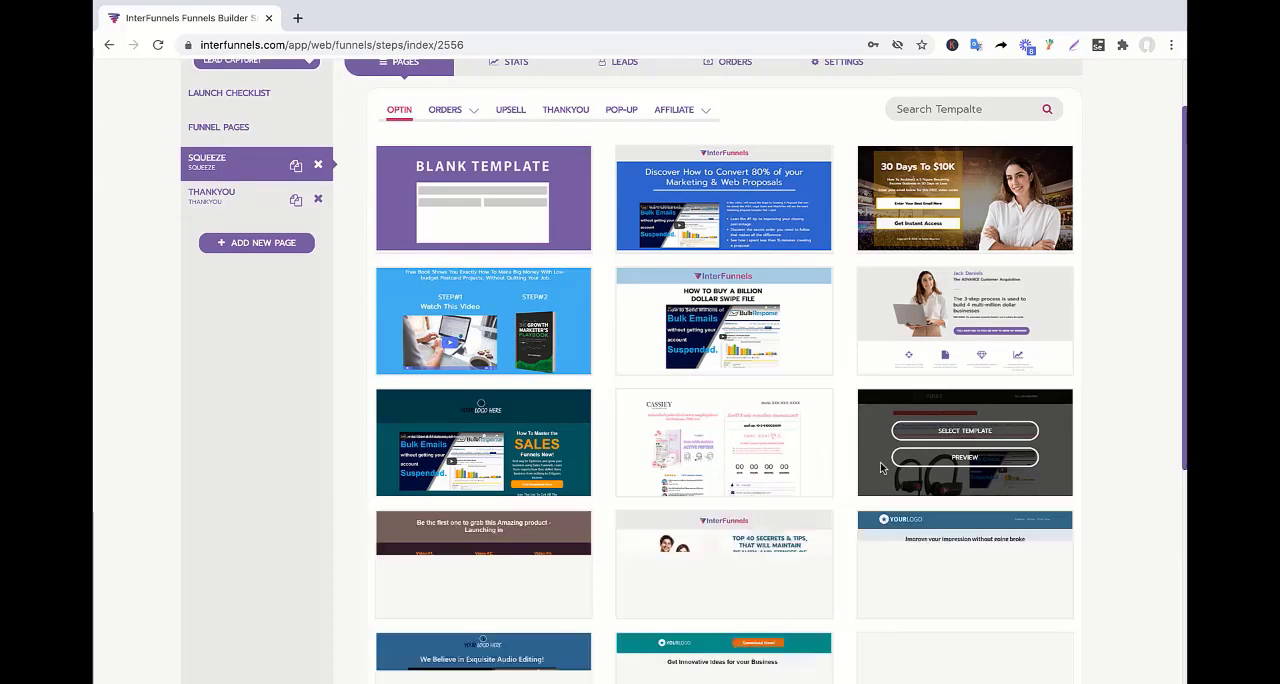
{"action": "scroll", "coordinate": [882, 467], "scroll_direction": "down", "scroll_amount": 2}
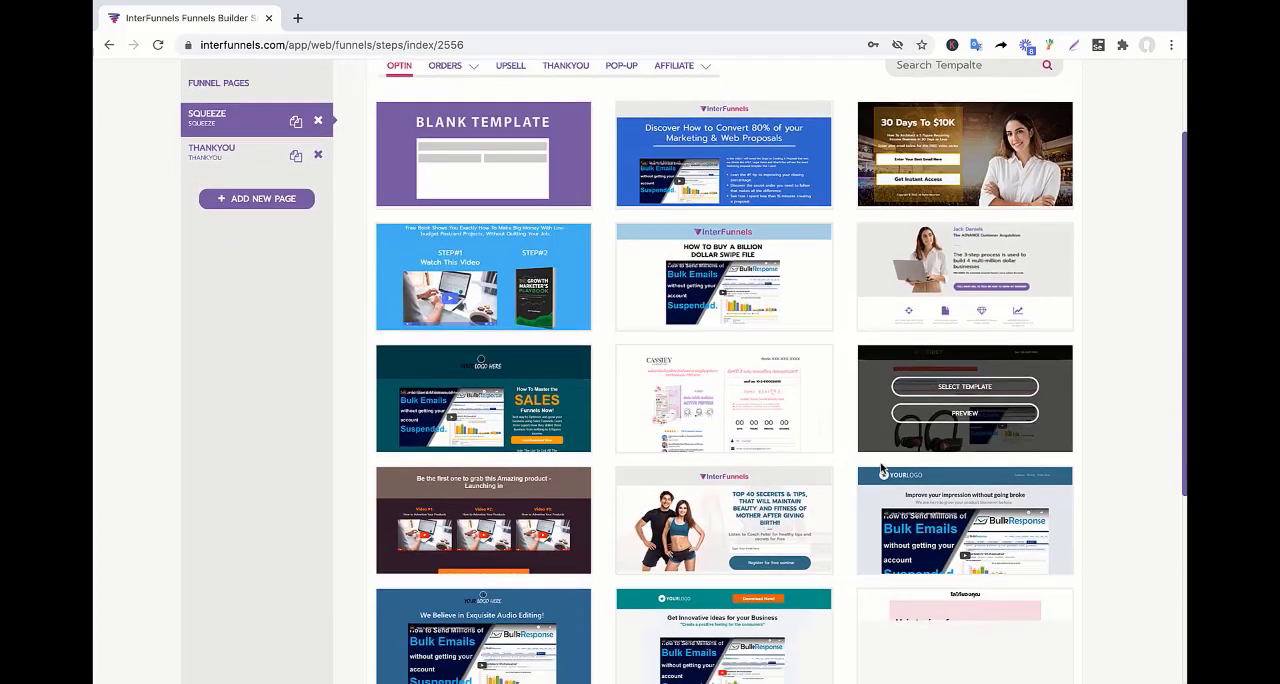
{"action": "scroll", "coordinate": [882, 467], "scroll_direction": "down", "scroll_amount": 6}
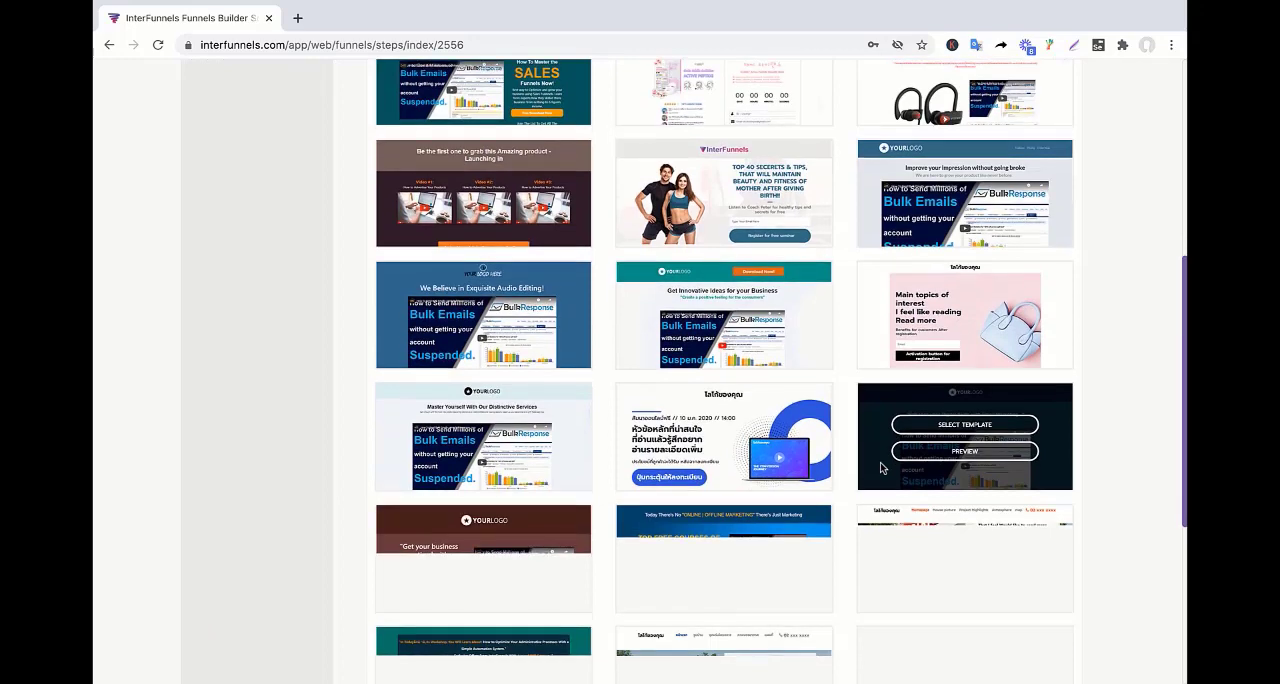
{"action": "scroll", "coordinate": [882, 467], "scroll_direction": "down", "scroll_amount": 3}
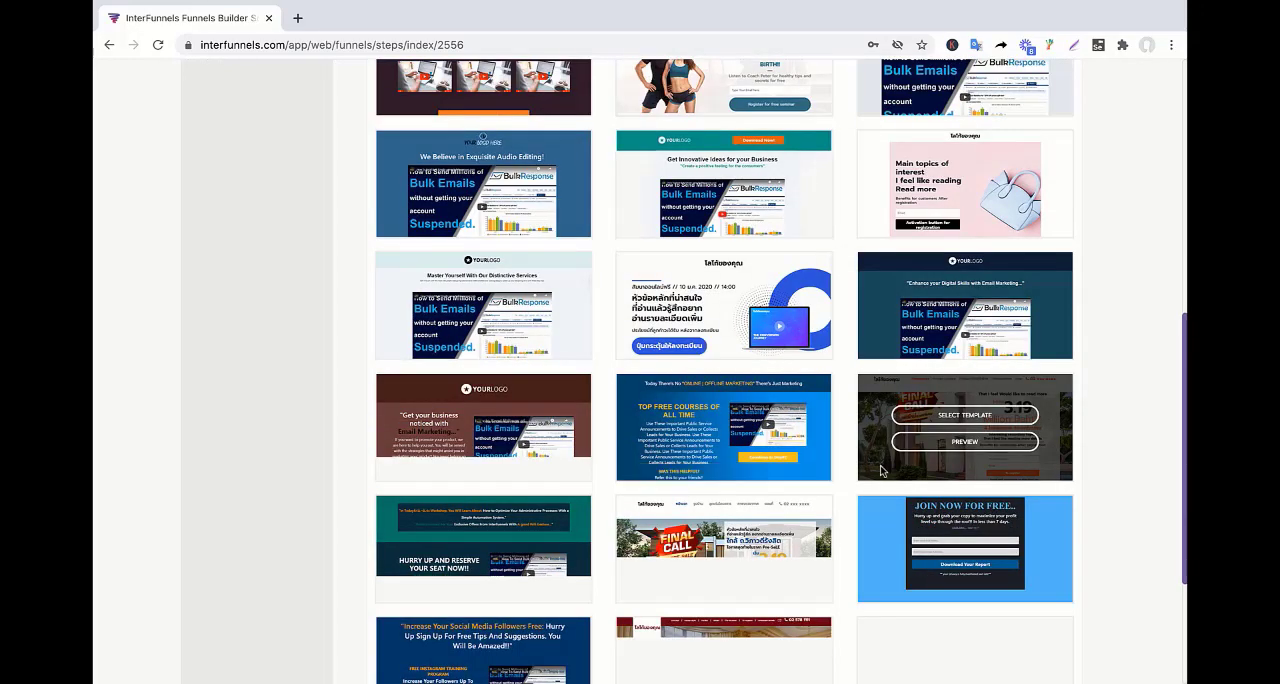
{"action": "scroll", "coordinate": [750, 456], "scroll_direction": "up", "scroll_amount": 15}
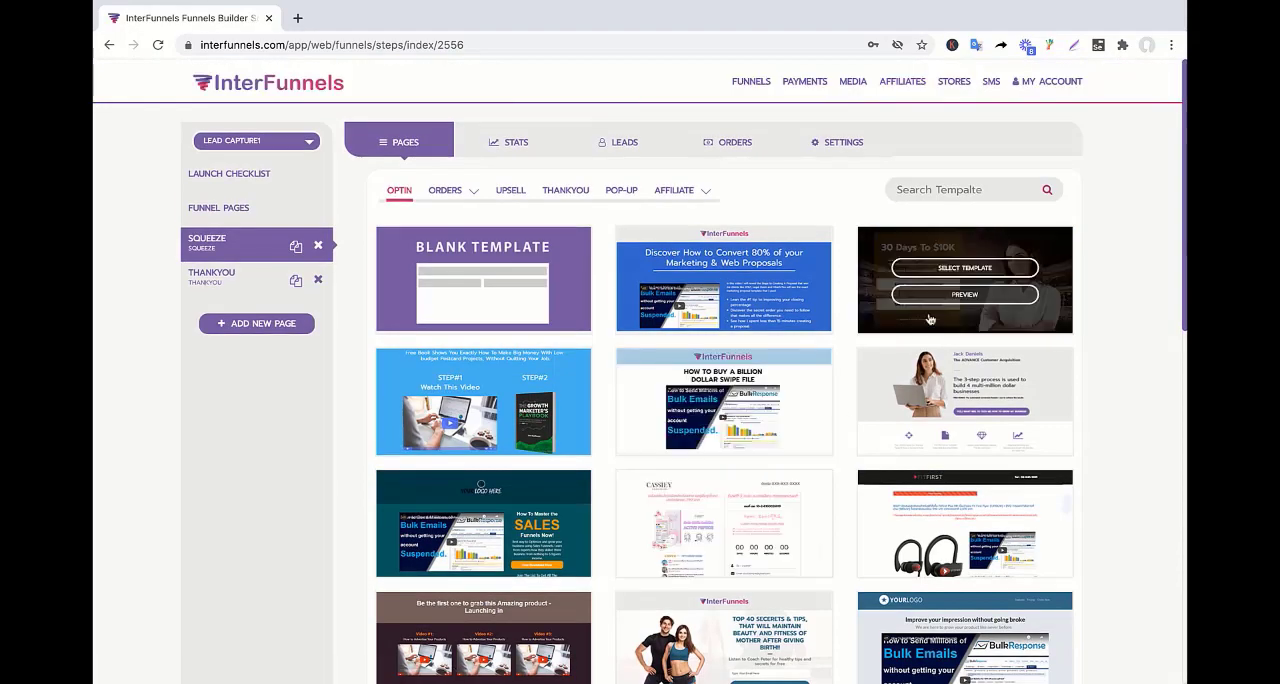
{"action": "left_click", "coordinate": [952, 272]}
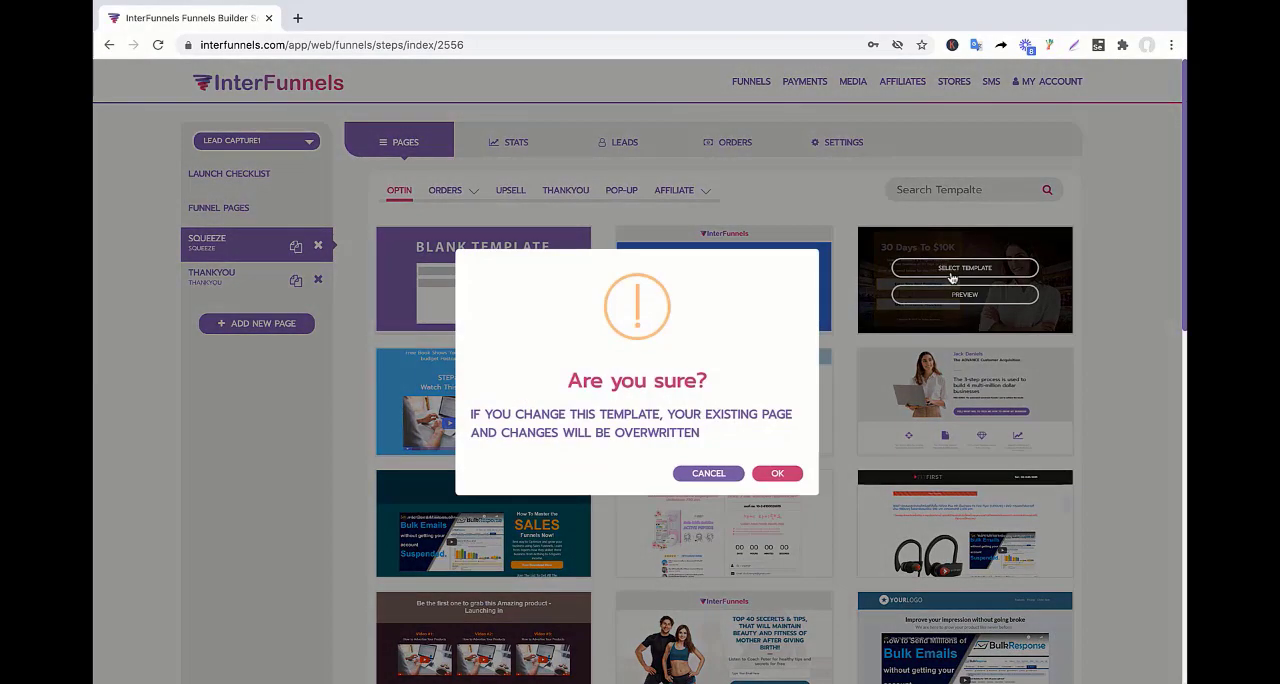
{"action": "left_click", "coordinate": [779, 476]}
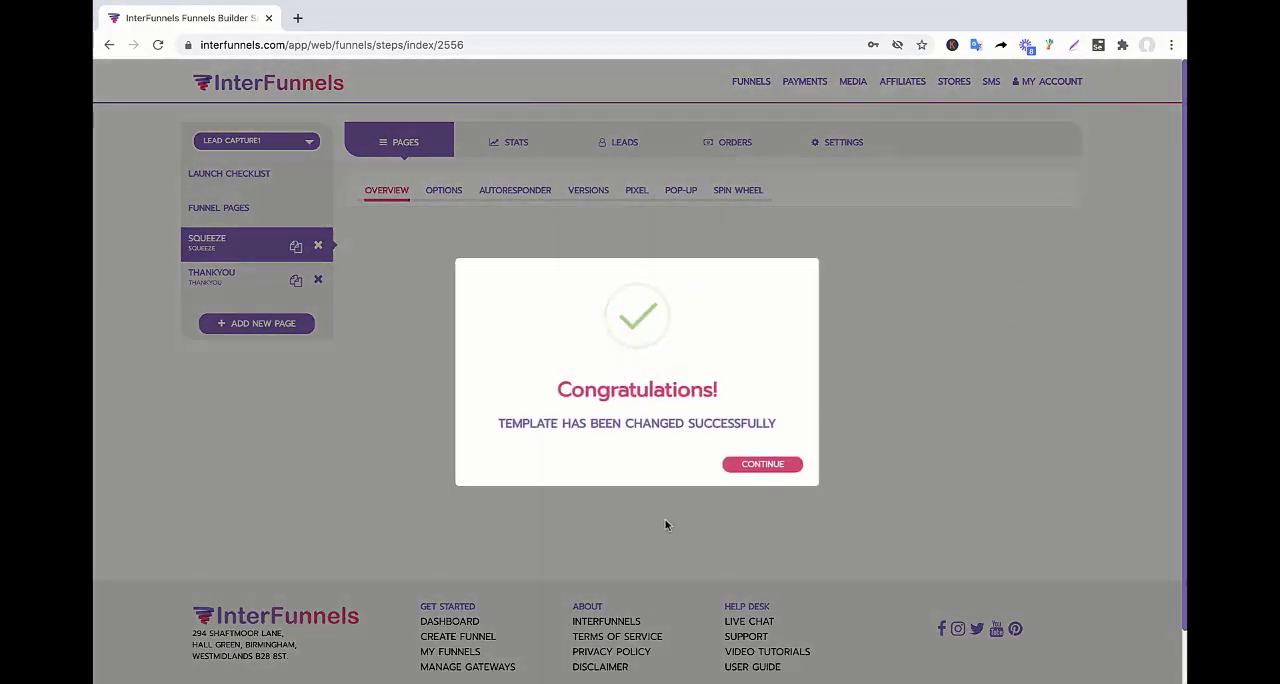
{"action": "left_click", "coordinate": [745, 476]}
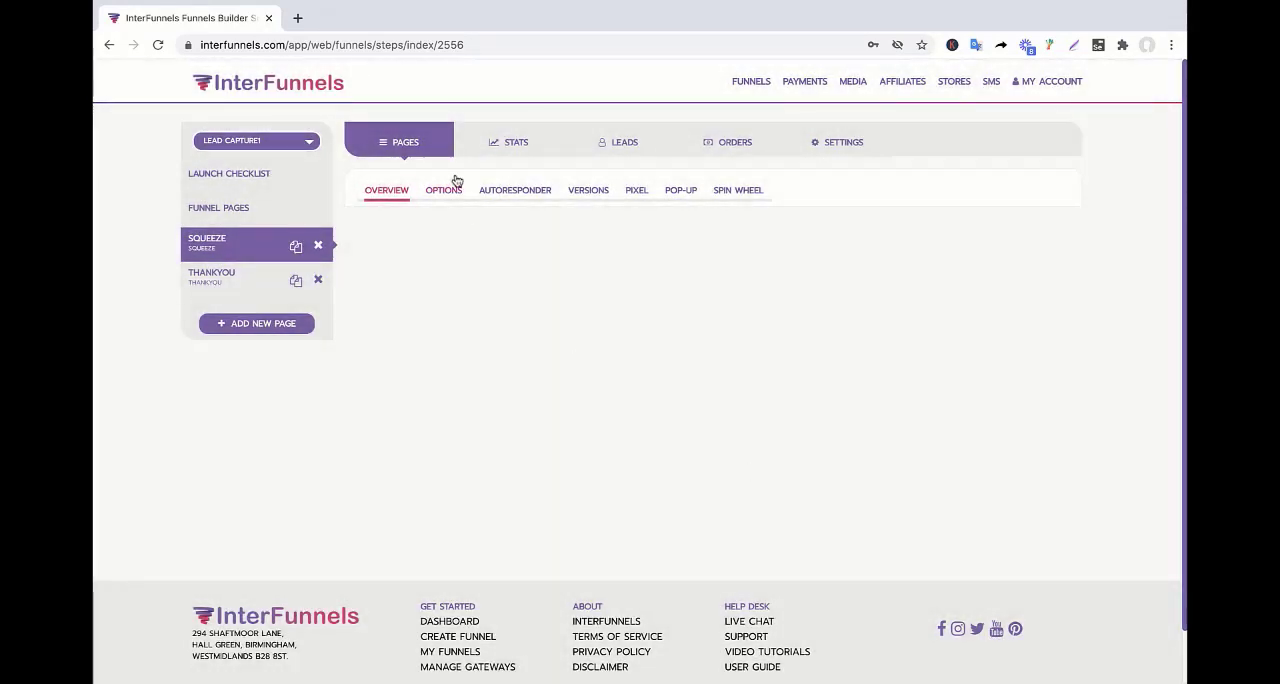
Review the Squeeze page's general and SEO options, as well as its overview.
{"action": "left_click", "coordinate": [448, 192]}
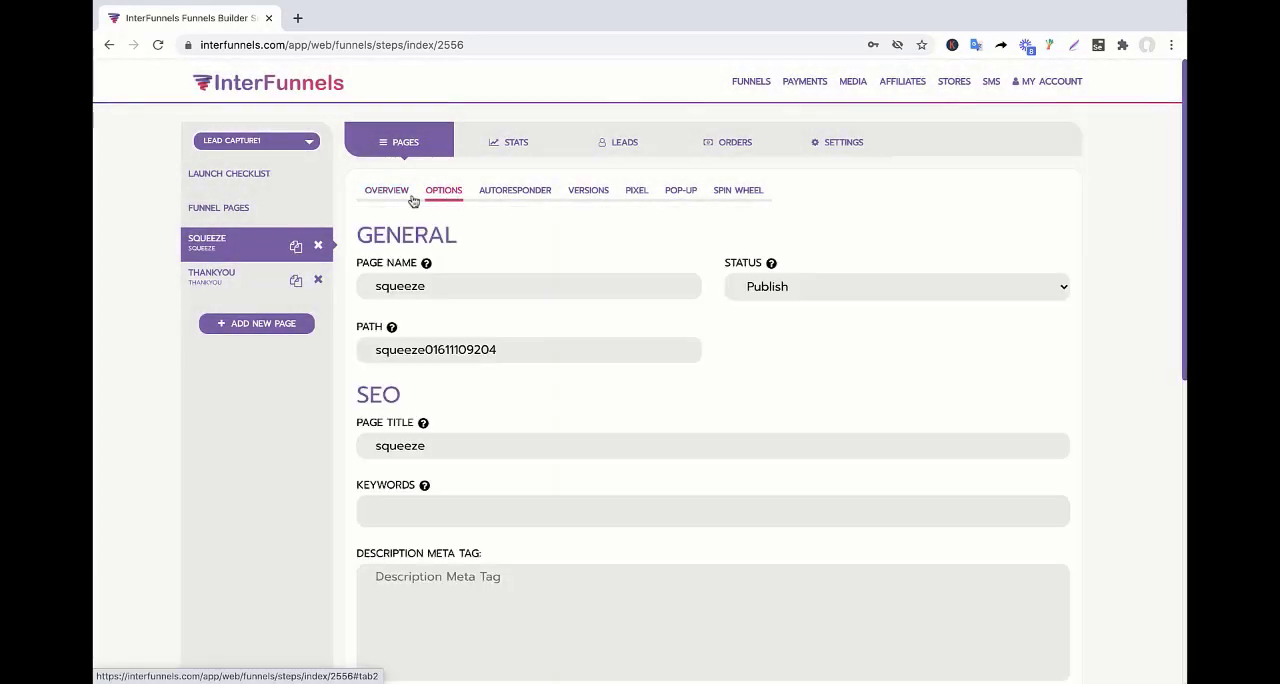
{"action": "left_click", "coordinate": [403, 199]}
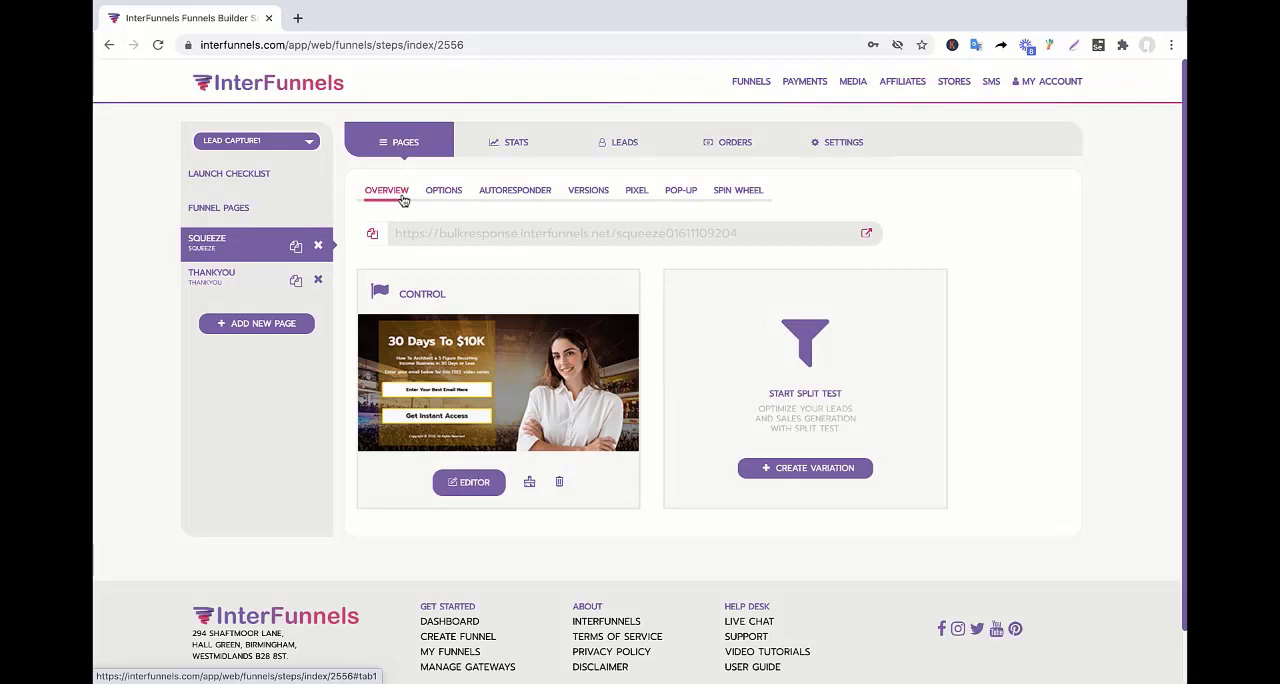
{"action": "left_click", "coordinate": [478, 482]}
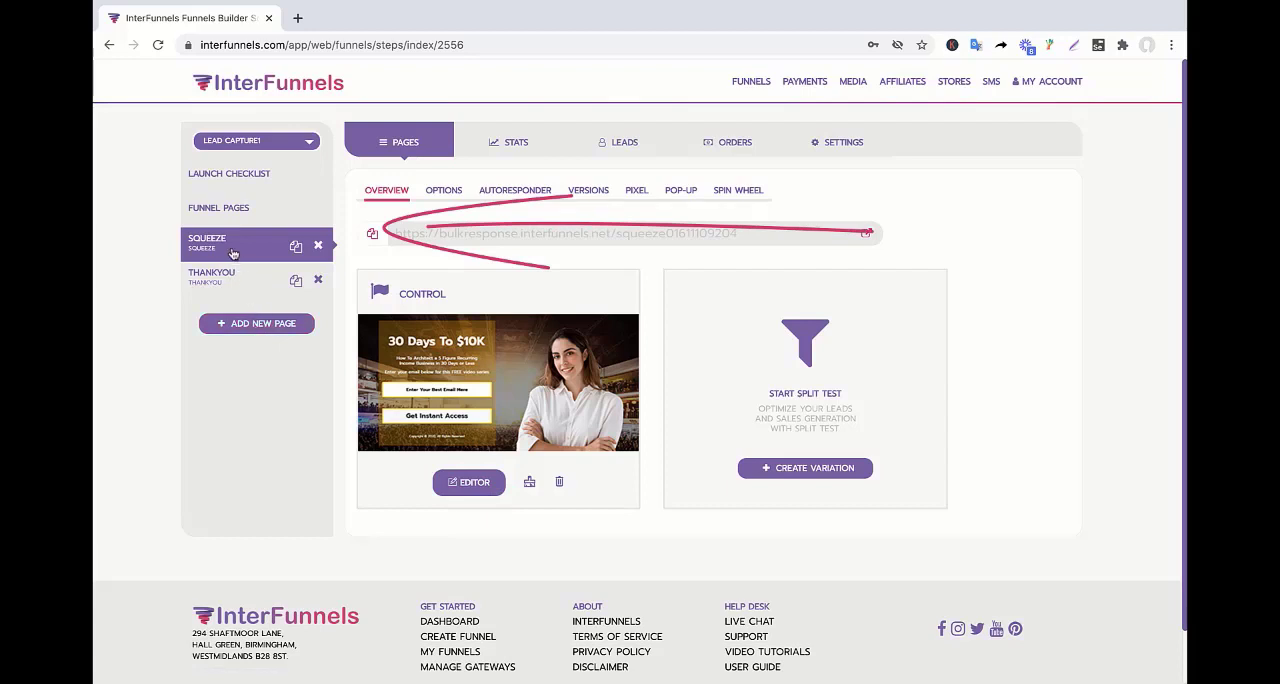
Add a page named upsell1 to the funnel with page type Upsell and path upsell111.
{"action": "left_click", "coordinate": [249, 330]}
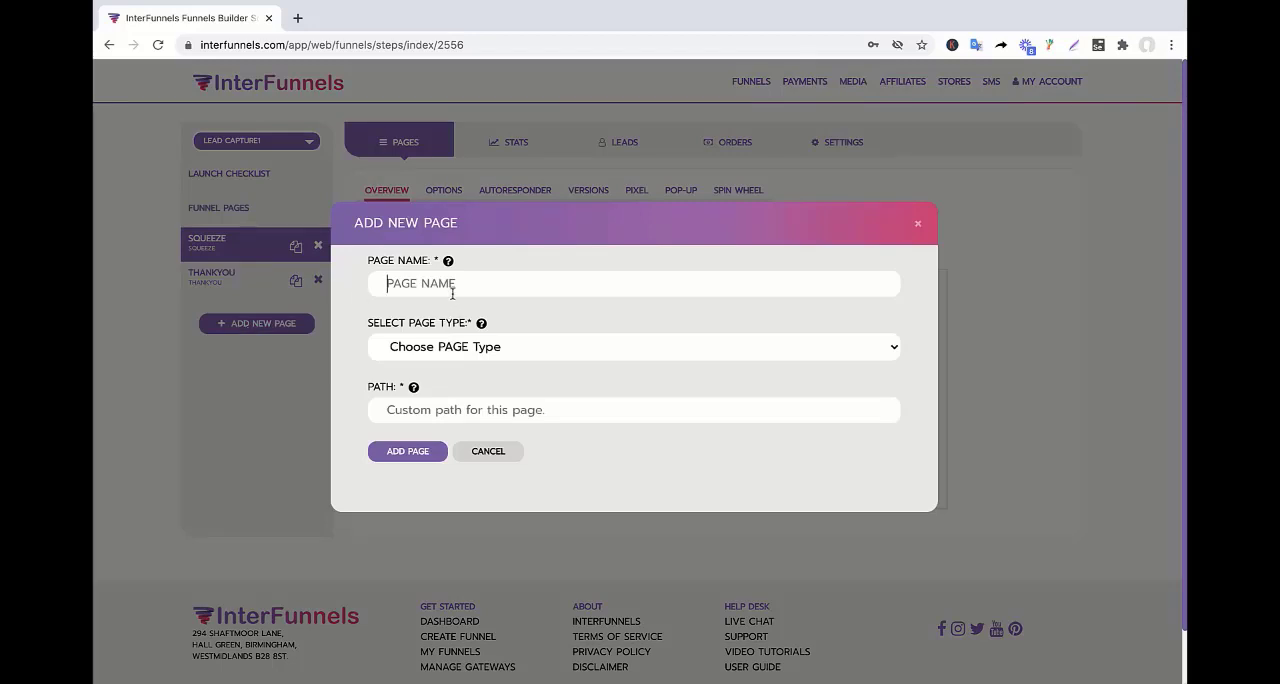
{"action": "type", "text": "upsell1"}
{"action": "left_click", "coordinate": [468, 348]}
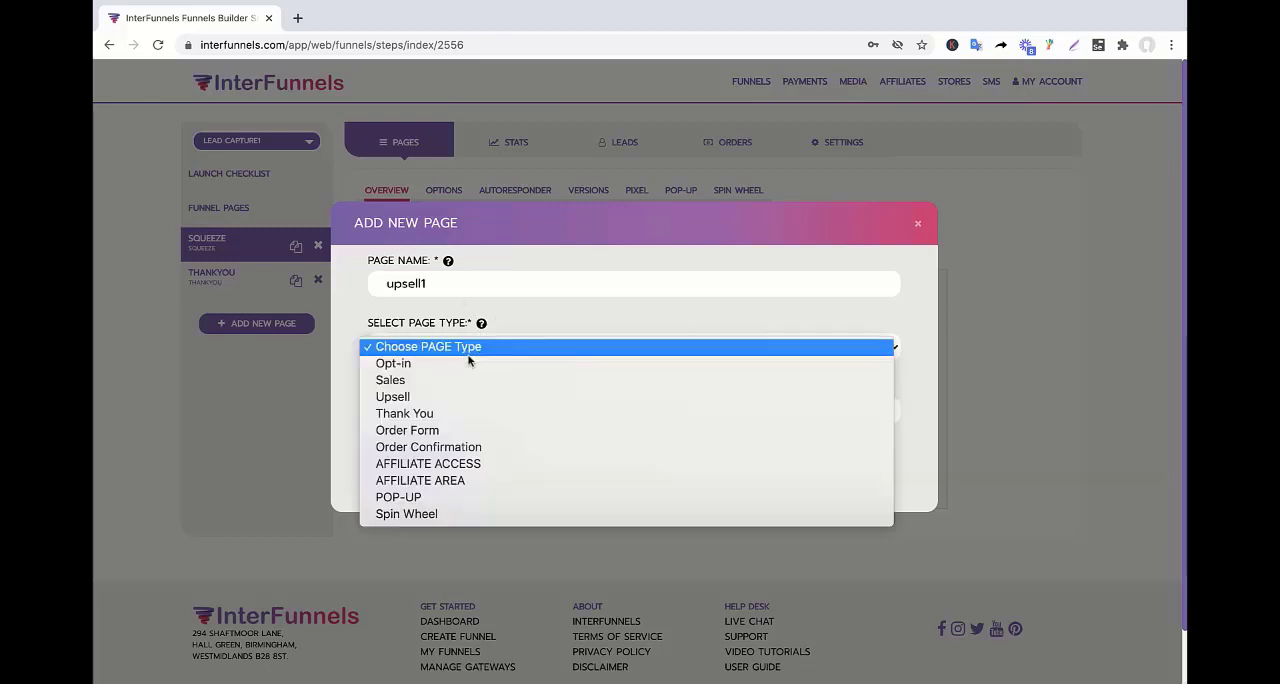
{"action": "left_click", "coordinate": [436, 397]}
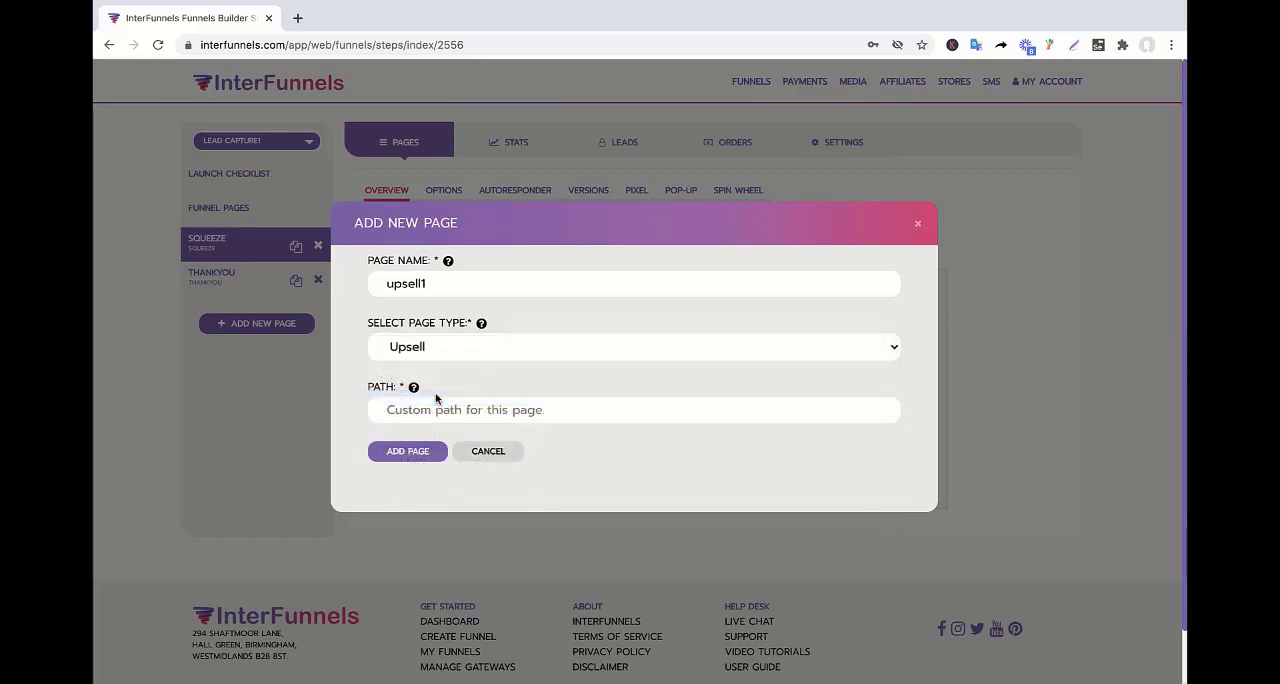
{"action": "left_click", "coordinate": [433, 412]}
{"action": "type", "text": "up"}
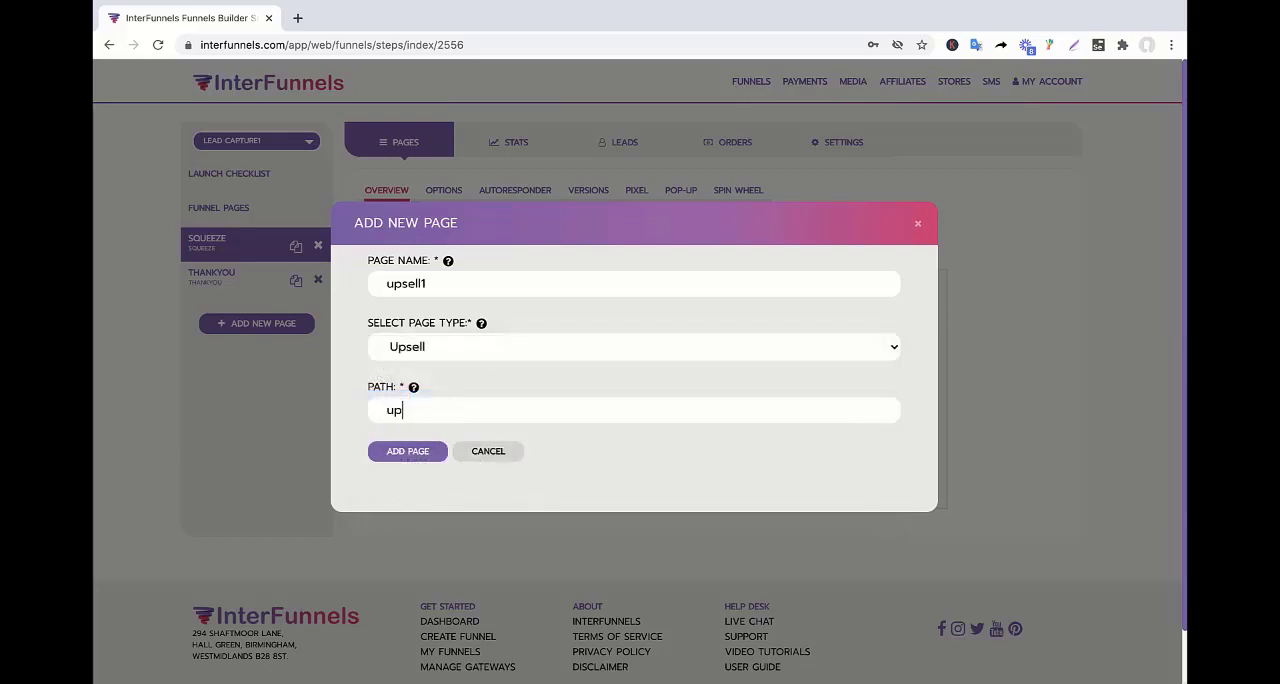
{"action": "type", "text": "sell111"}
{"action": "left_click", "coordinate": [398, 451]}
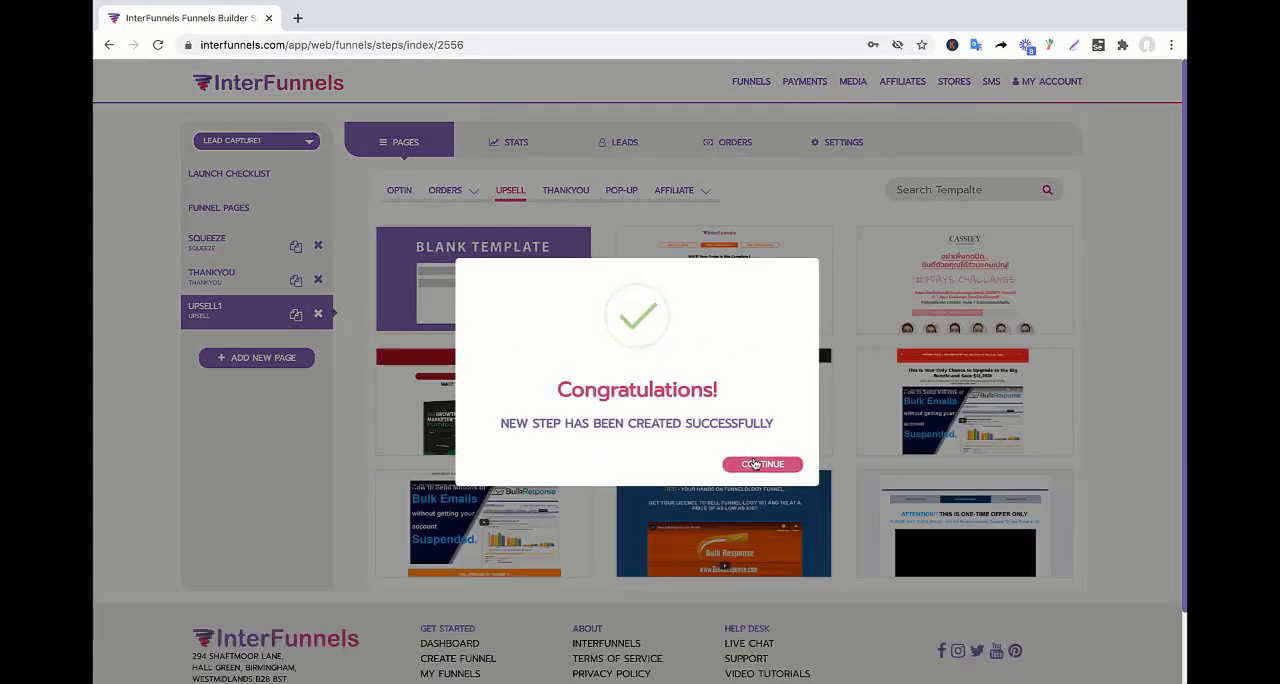
{"action": "left_click", "coordinate": [762, 464]}
Apply the InterFunnels upsell template with the white tote bag to the upsell1 page.
{"action": "mouse_move", "coordinate": [726, 284]}
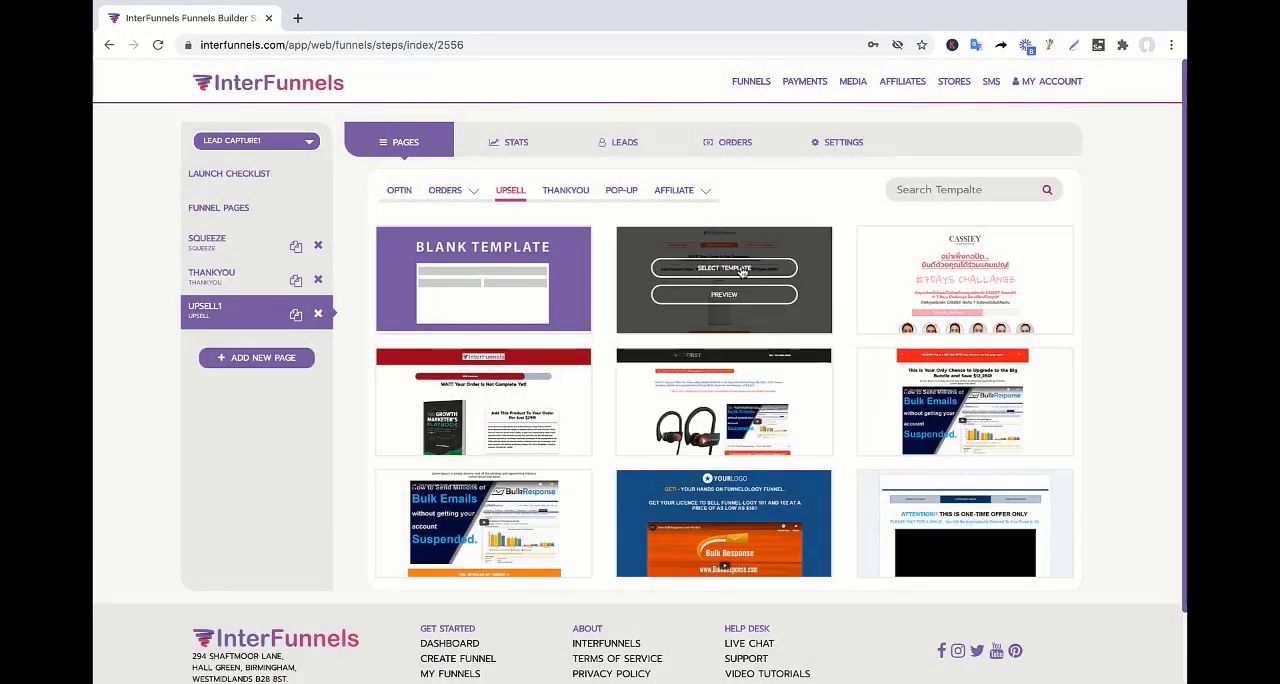
{"action": "left_click", "coordinate": [742, 270]}
{"action": "left_click", "coordinate": [775, 474]}
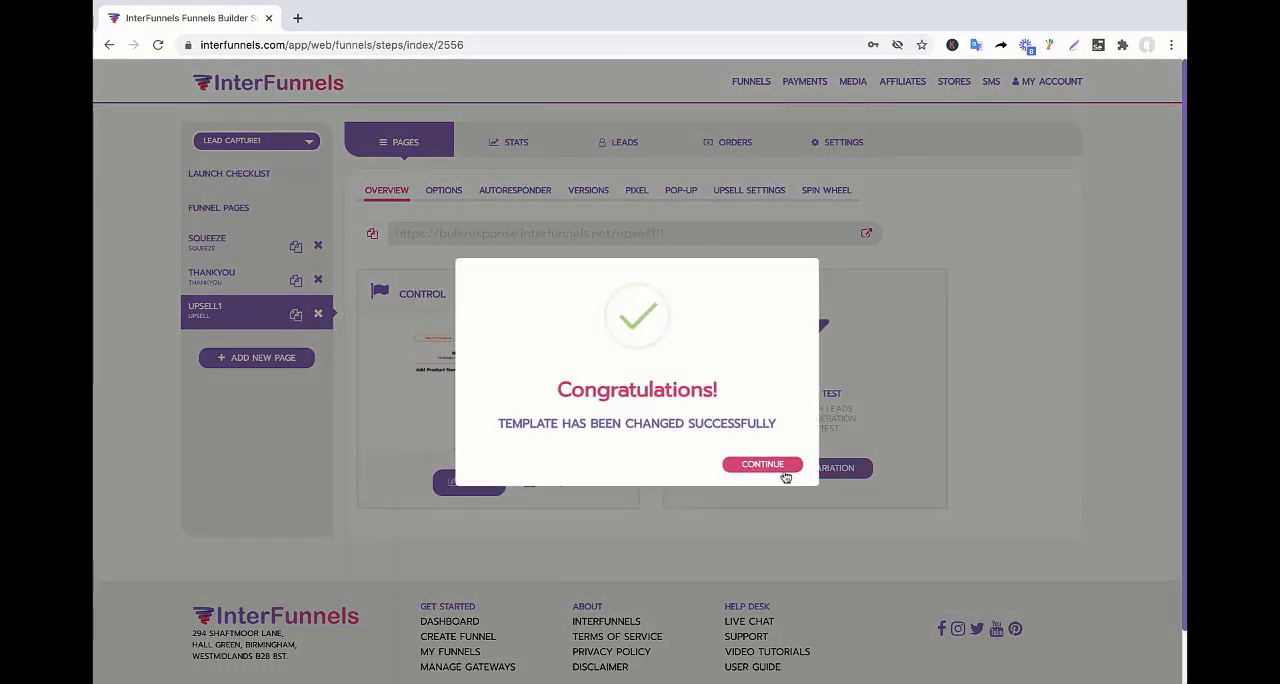
{"action": "left_click", "coordinate": [766, 466]}
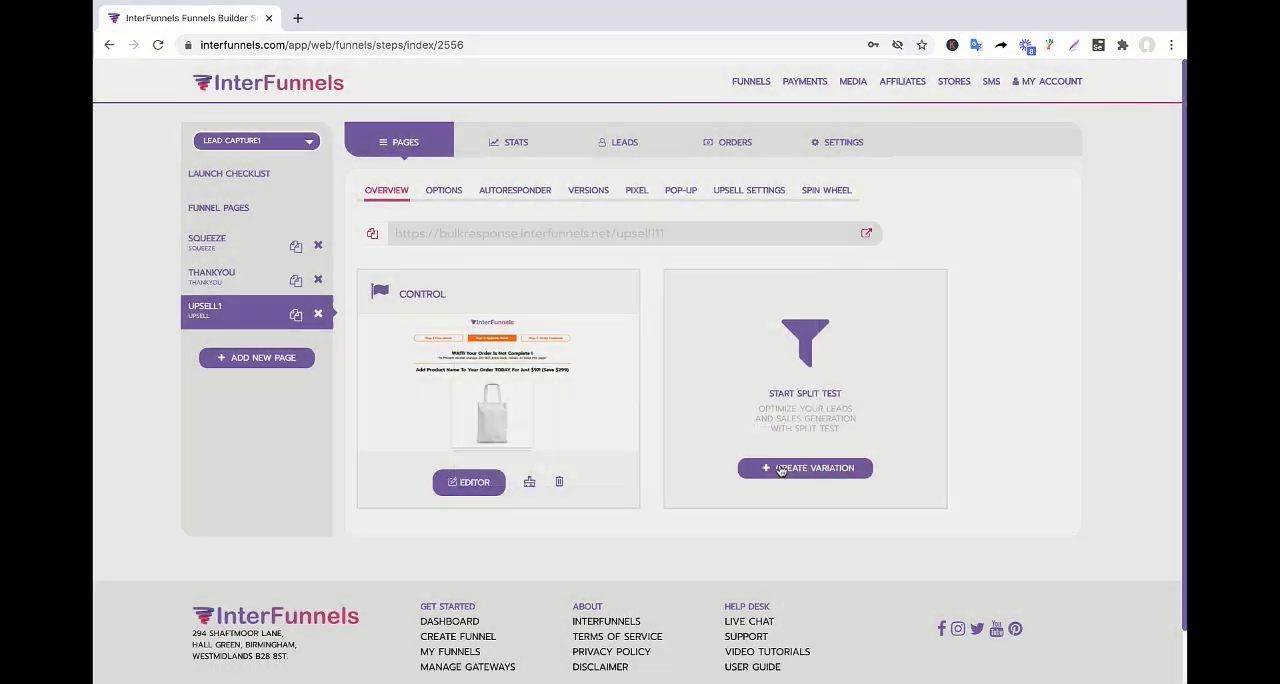
View the live upsell1 page in a new browser tab, check its URL path, and return to the funnel builder.
{"action": "left_click_drag", "start_coordinate": [611, 240], "coordinate": [660, 240]}
{"action": "left_click", "coordinate": [720, 239]}
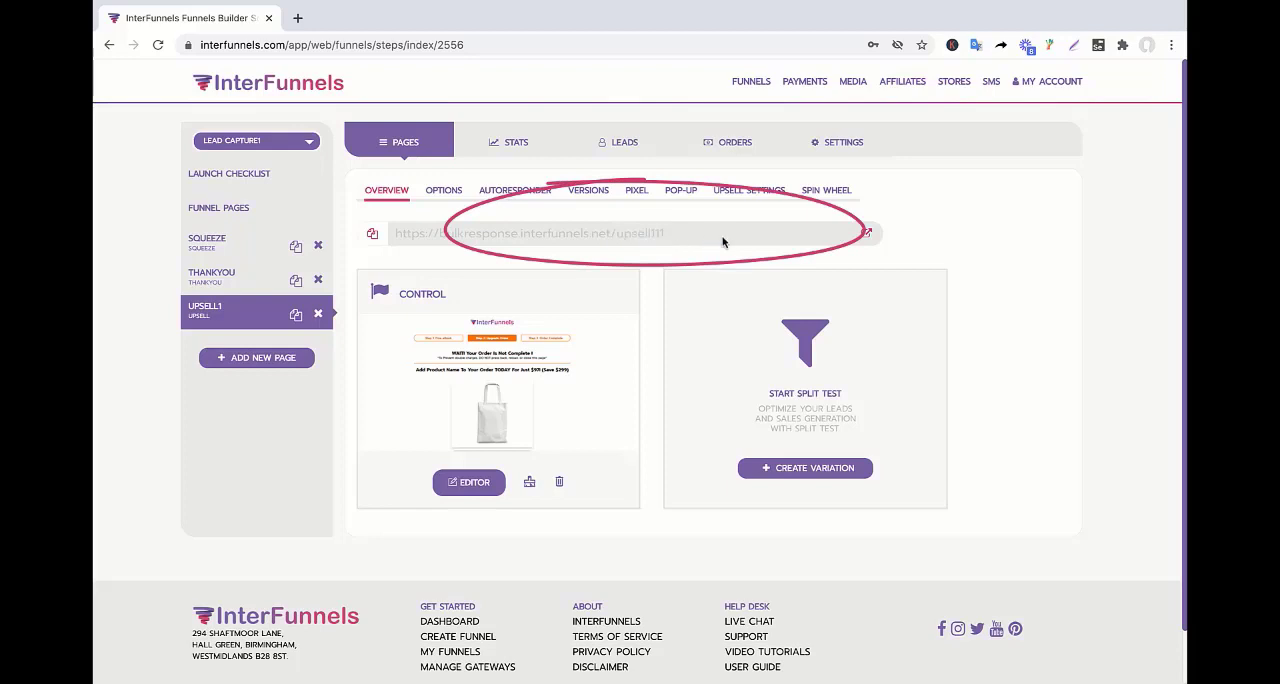
{"action": "left_click", "coordinate": [869, 235]}
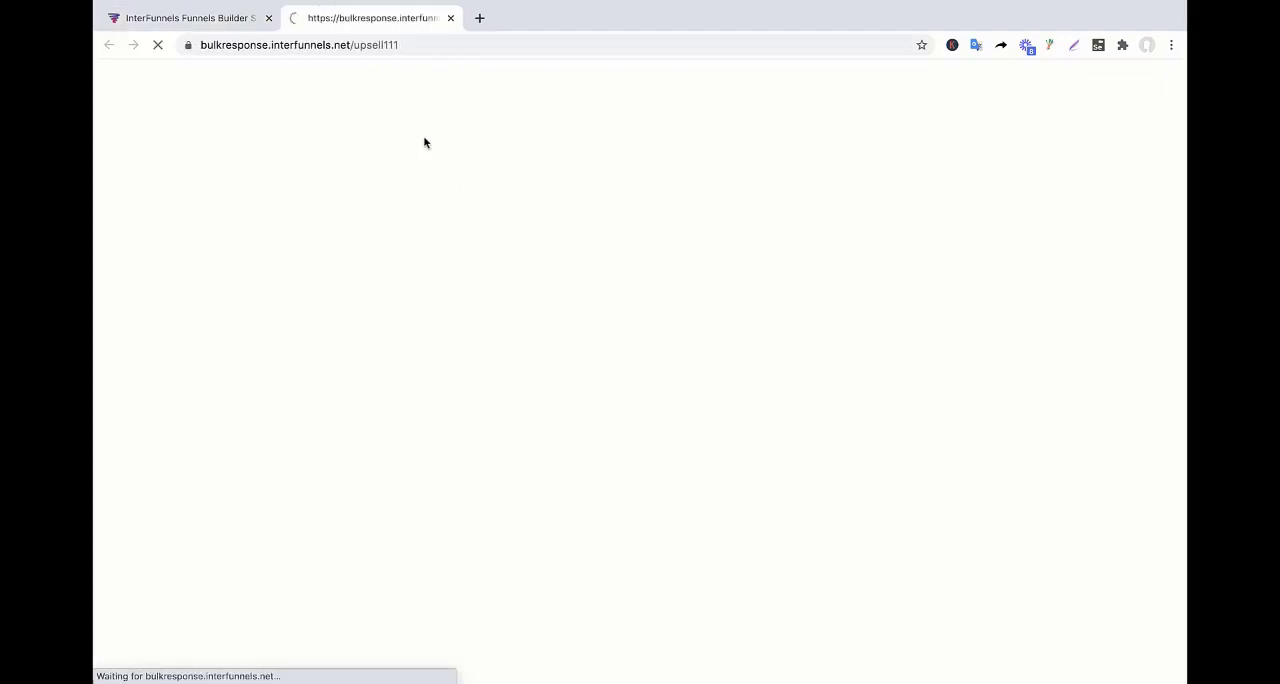
{"action": "left_click_drag", "start_coordinate": [353, 45], "coordinate": [406, 47]}
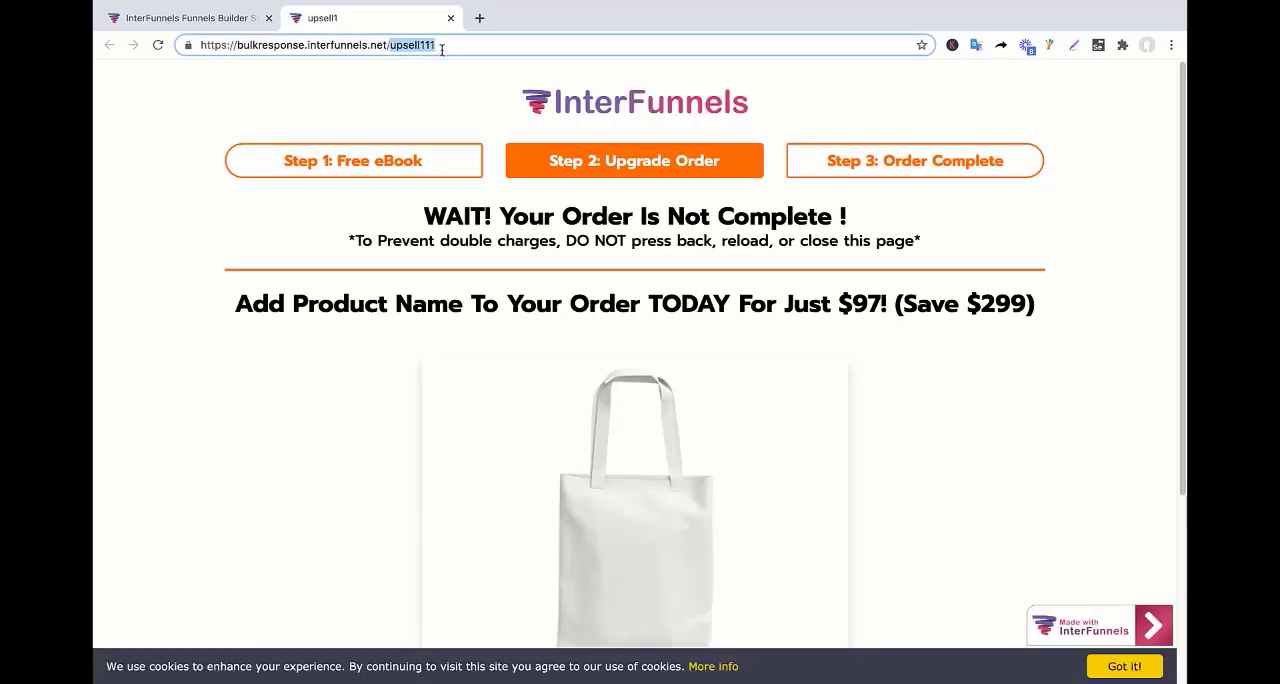
{"action": "left_click", "coordinate": [208, 28]}
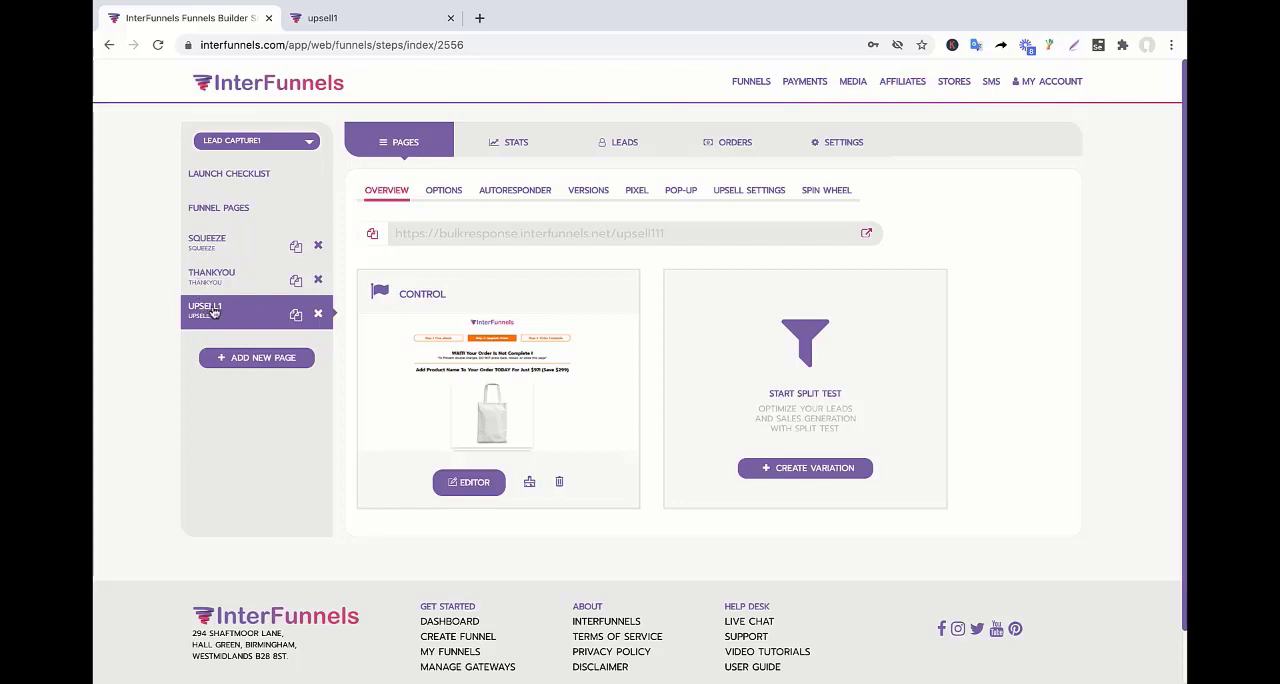
Move the upsell1 page between Squeeze and Thankyou in the funnel order, and open the Squeeze page's overview.
{"action": "left_click_drag", "start_coordinate": [212, 313], "coordinate": [216, 276]}
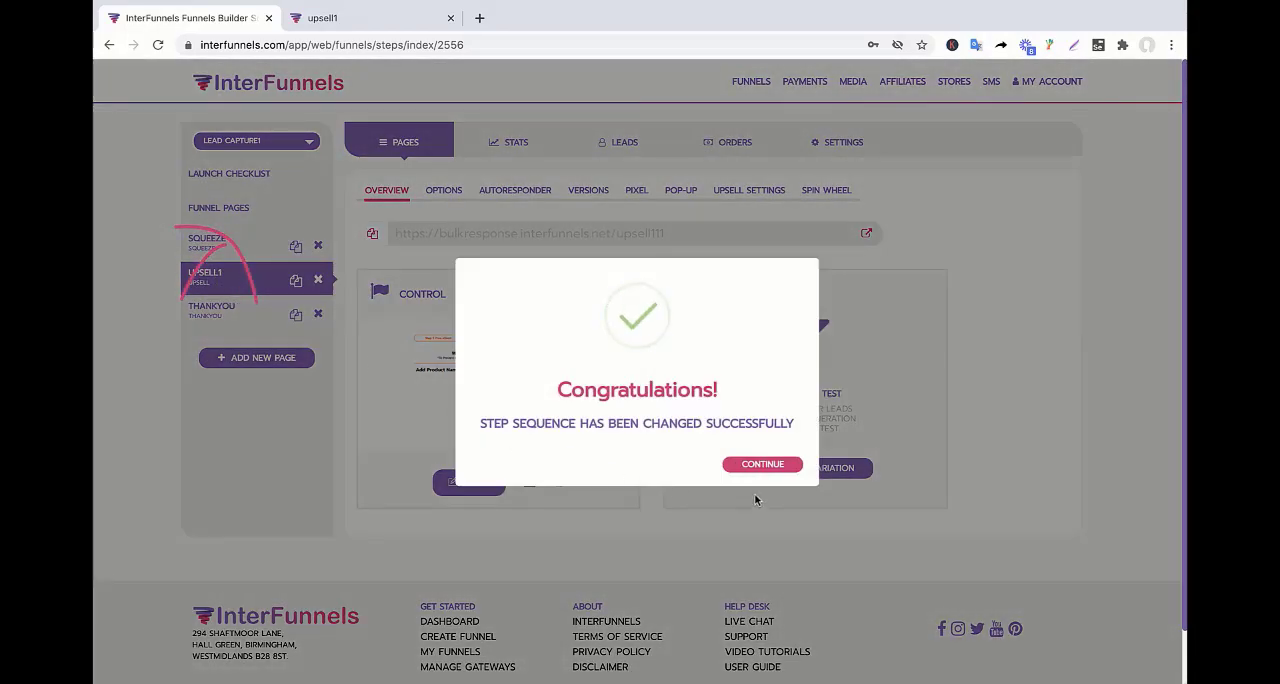
{"action": "left_click", "coordinate": [760, 465]}
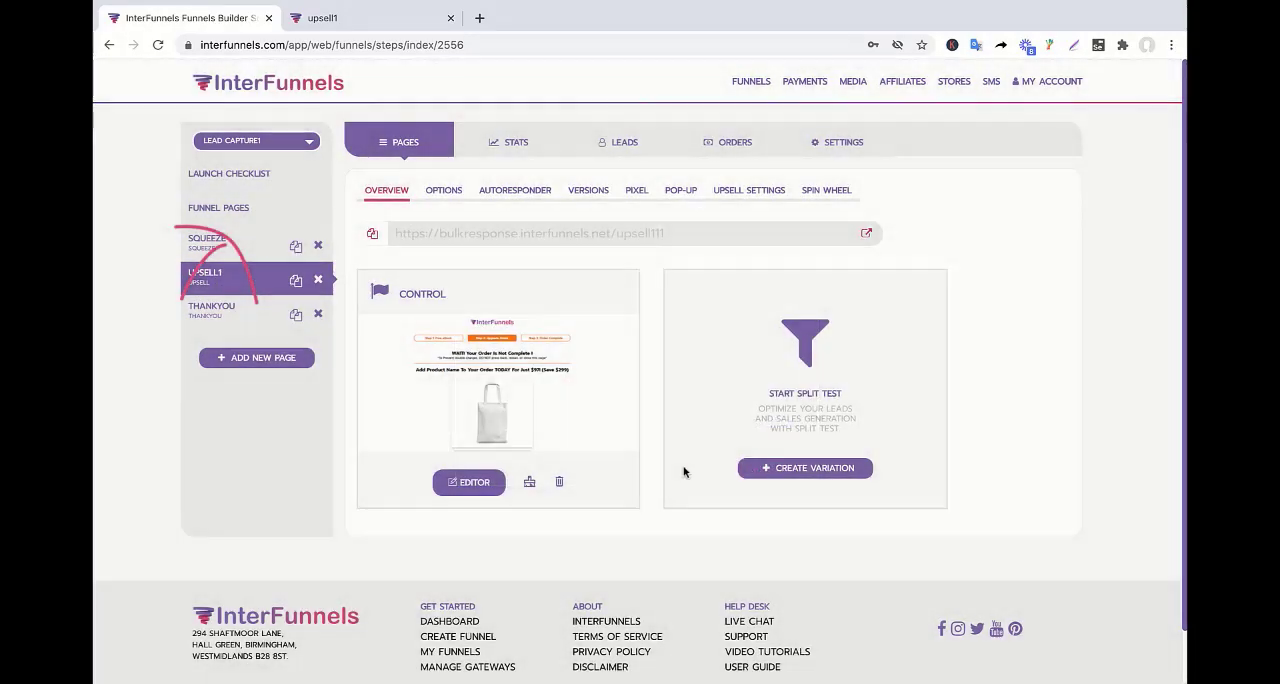
{"action": "left_click", "coordinate": [216, 254]}
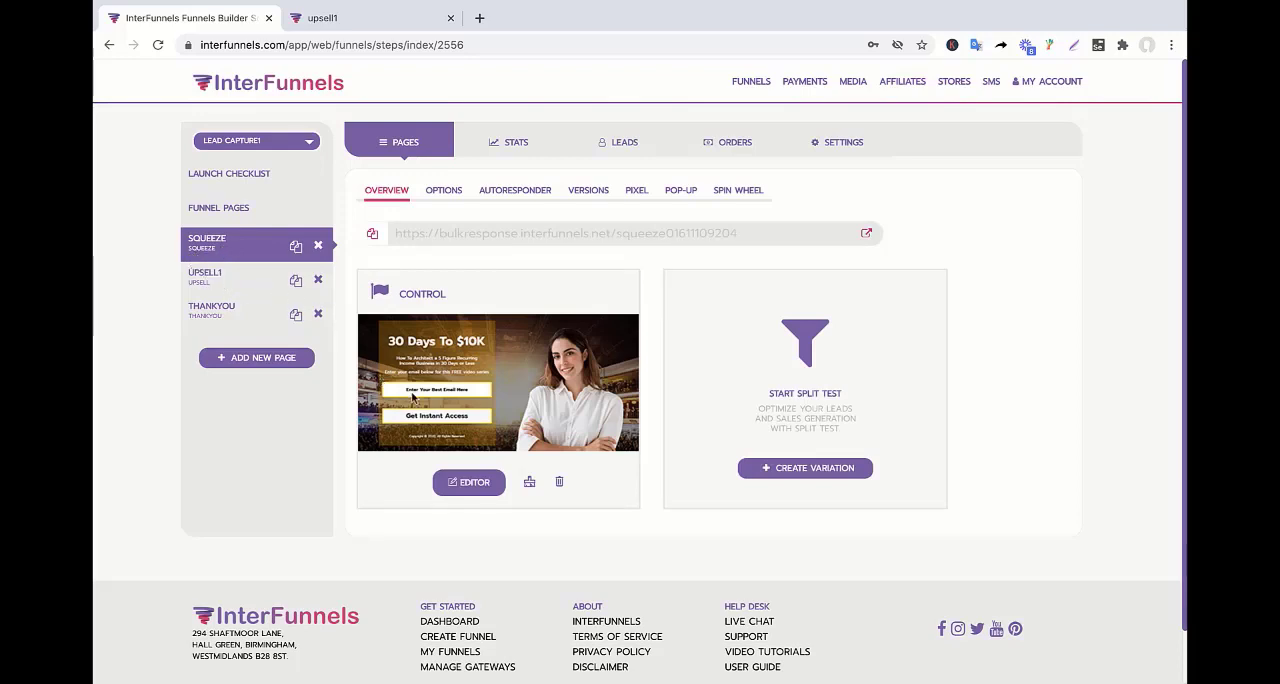
Apply the "Thank You For Registering!" template with the black-suited person to the Thankyou page, overwriting its existing content.
{"action": "left_click", "coordinate": [203, 282]}
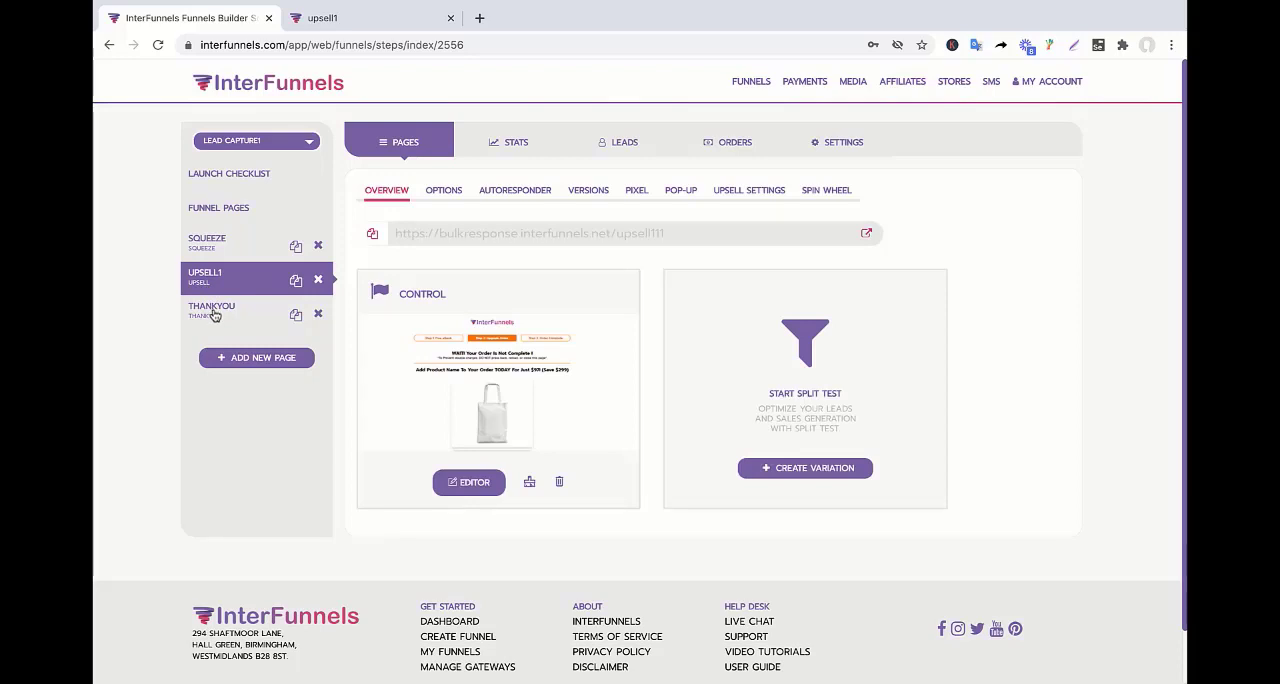
{"action": "left_click", "coordinate": [213, 315]}
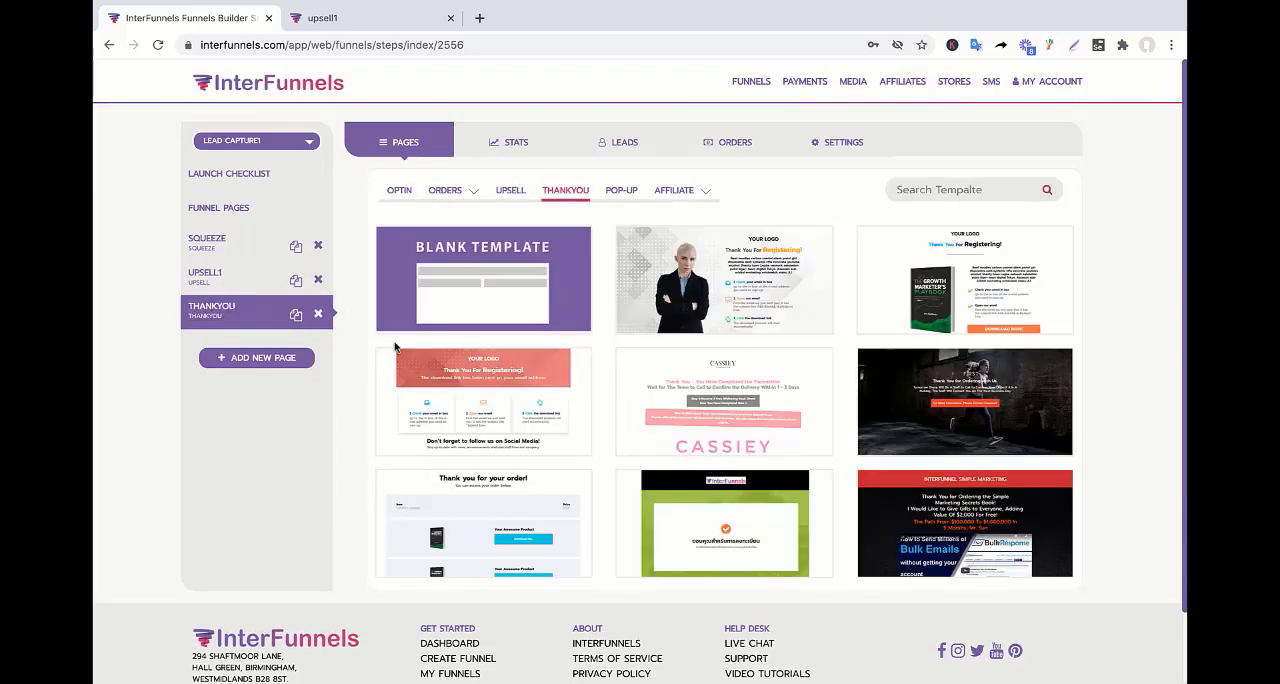
{"action": "mouse_move", "coordinate": [688, 308]}
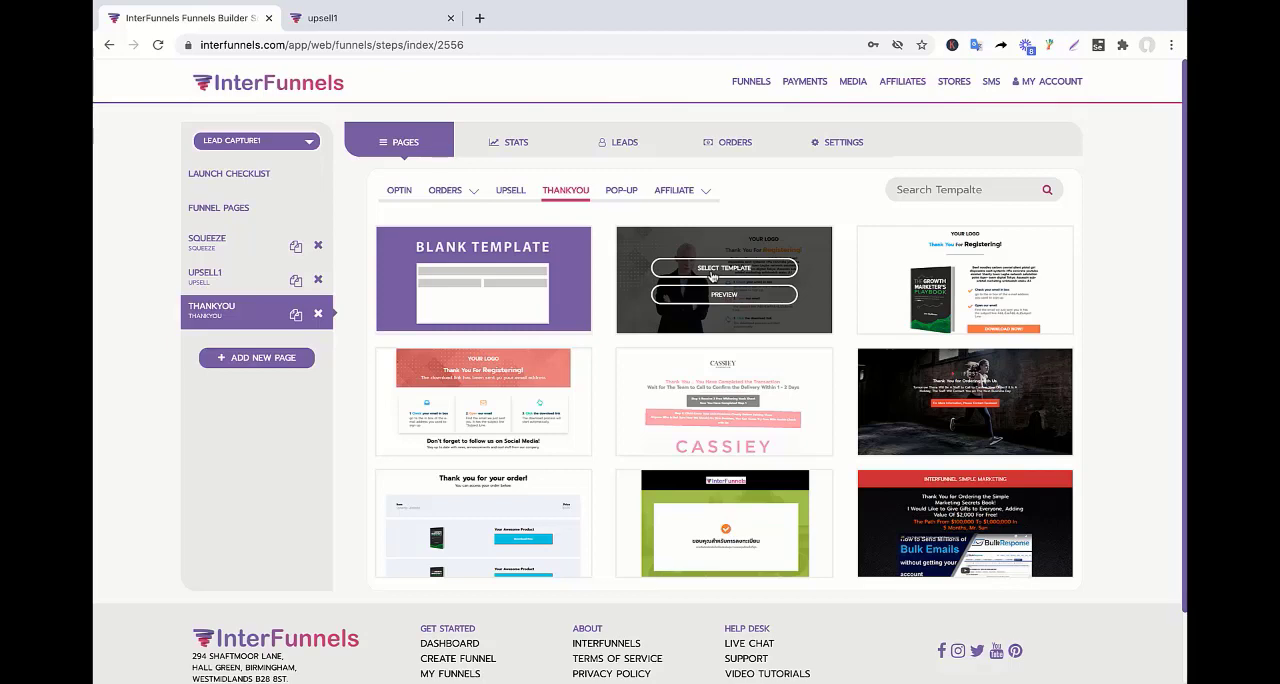
{"action": "left_click", "coordinate": [712, 268]}
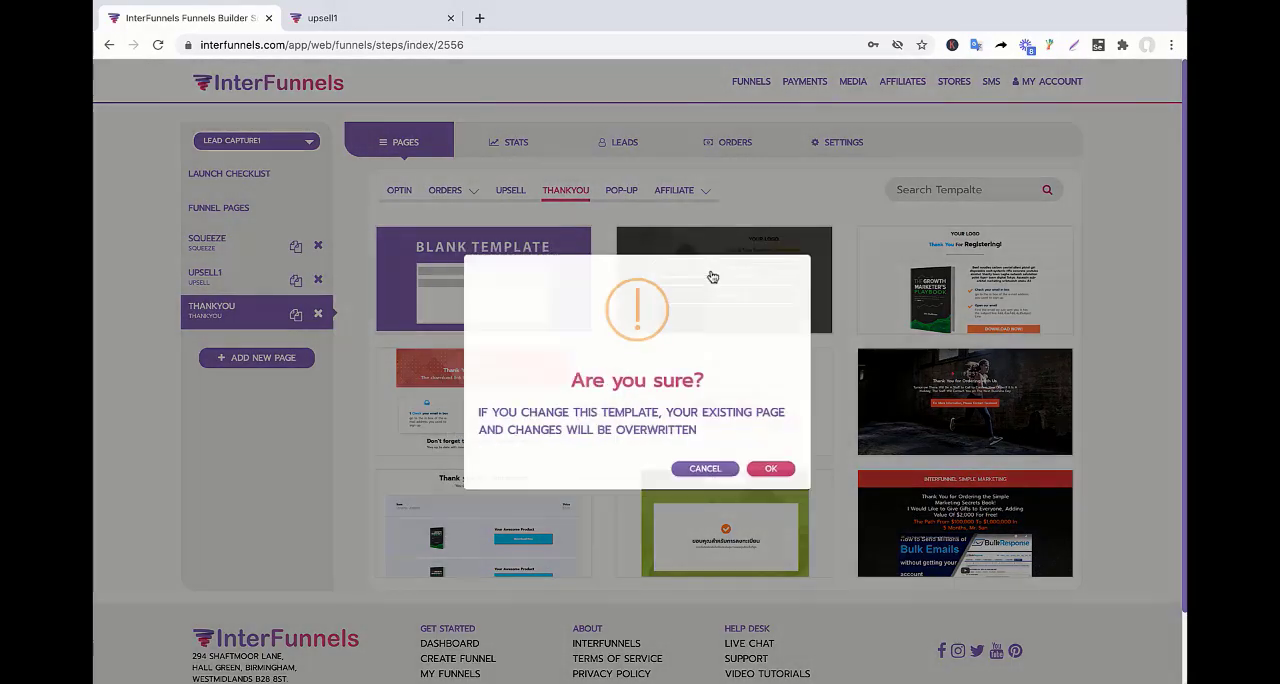
{"action": "left_click", "coordinate": [784, 478]}
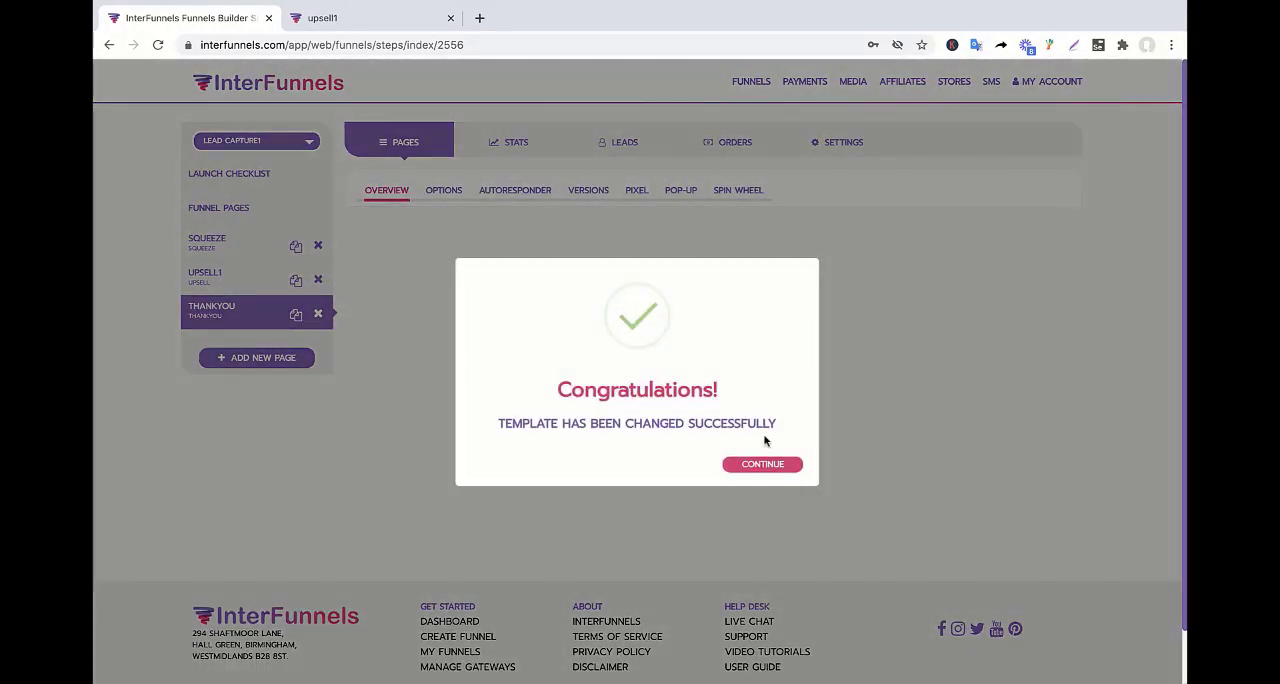
{"action": "left_click", "coordinate": [728, 470]}
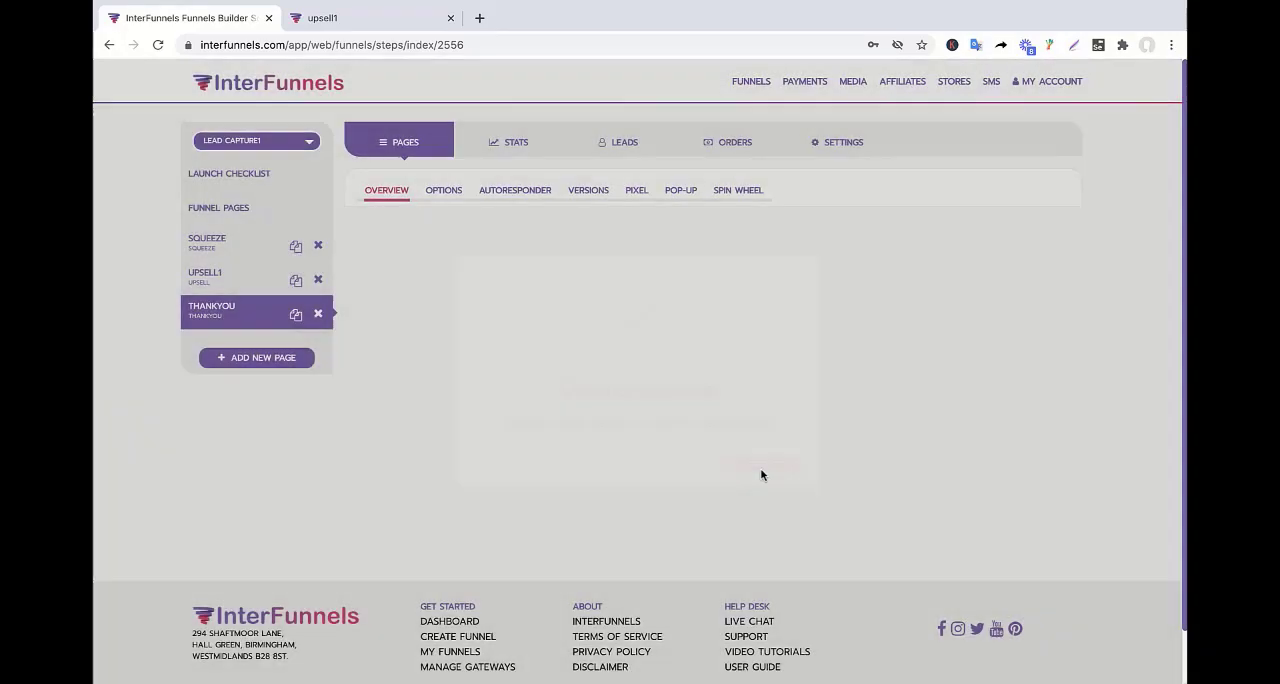
Open the Squeeze page in the editor and add an image element above the main headline.
{"action": "left_click", "coordinate": [242, 238]}
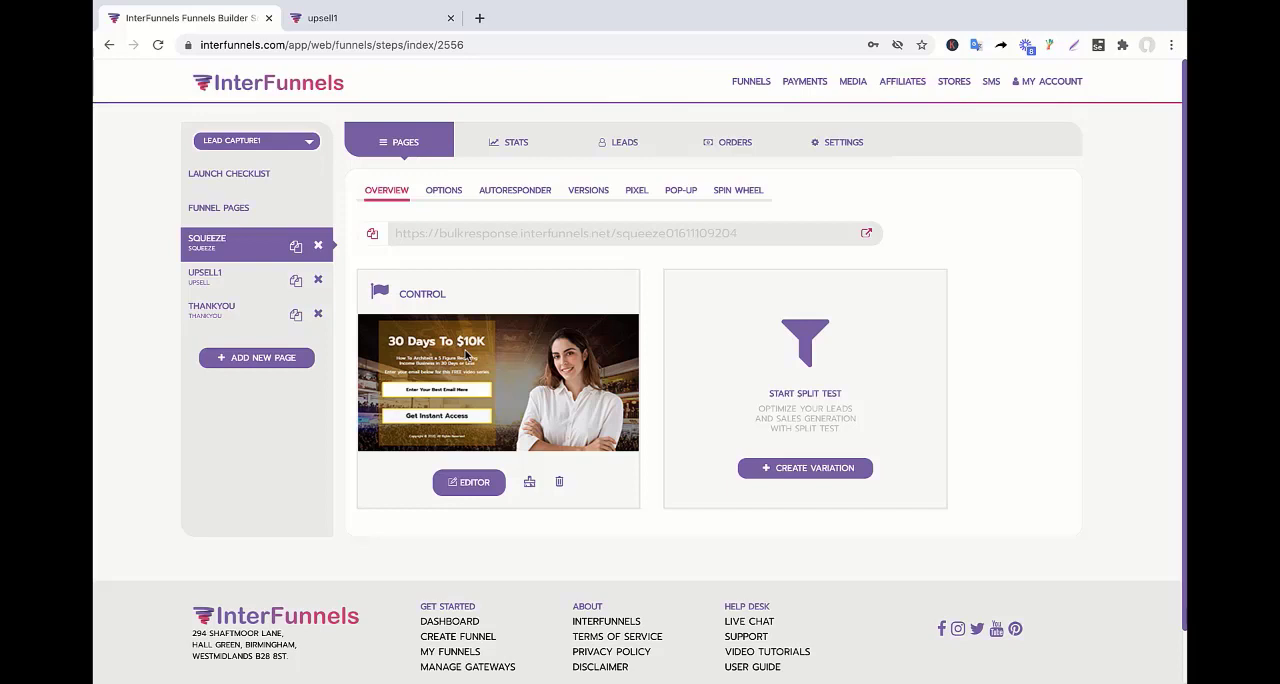
{"action": "left_click", "coordinate": [486, 487]}
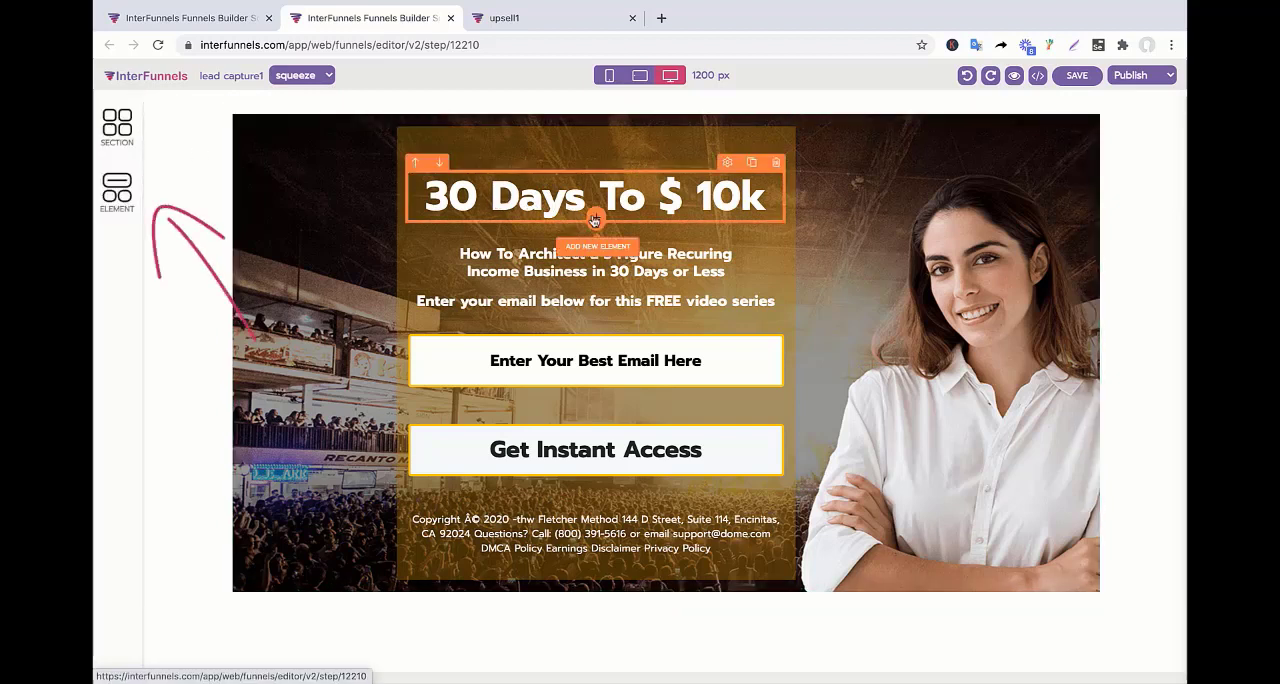
{"action": "left_click", "coordinate": [114, 193]}
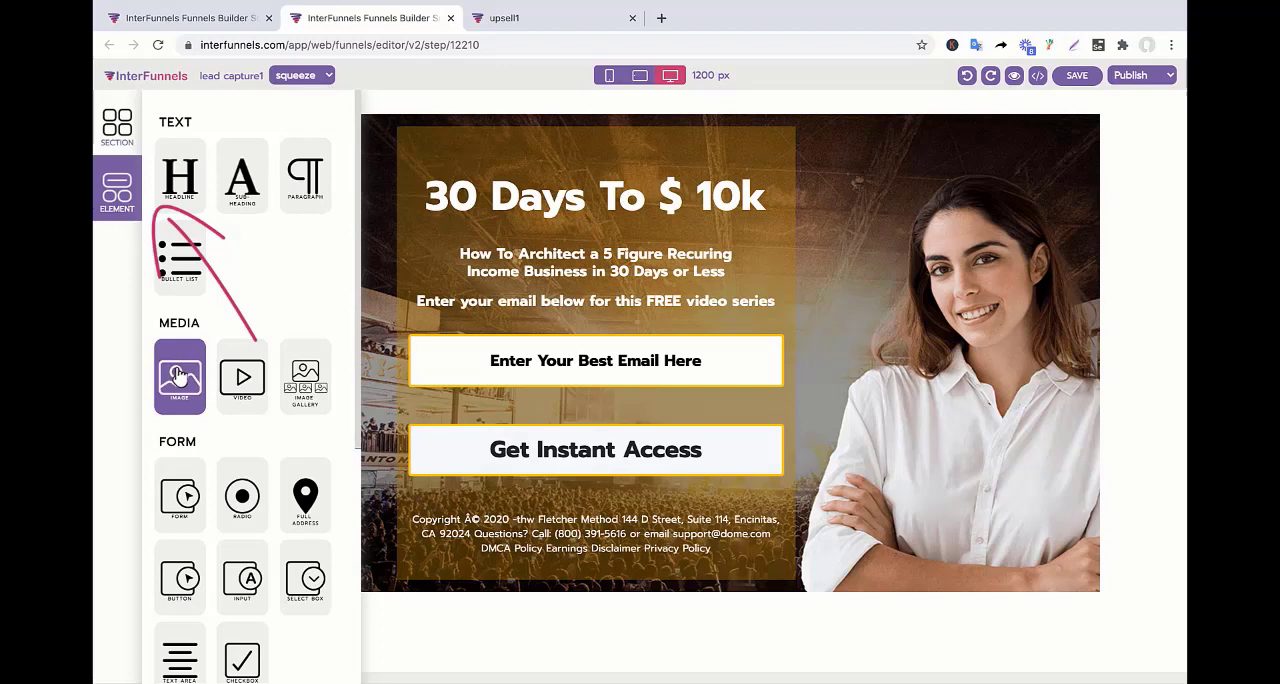
{"action": "left_click_drag", "start_coordinate": [178, 374], "coordinate": [540, 160]}
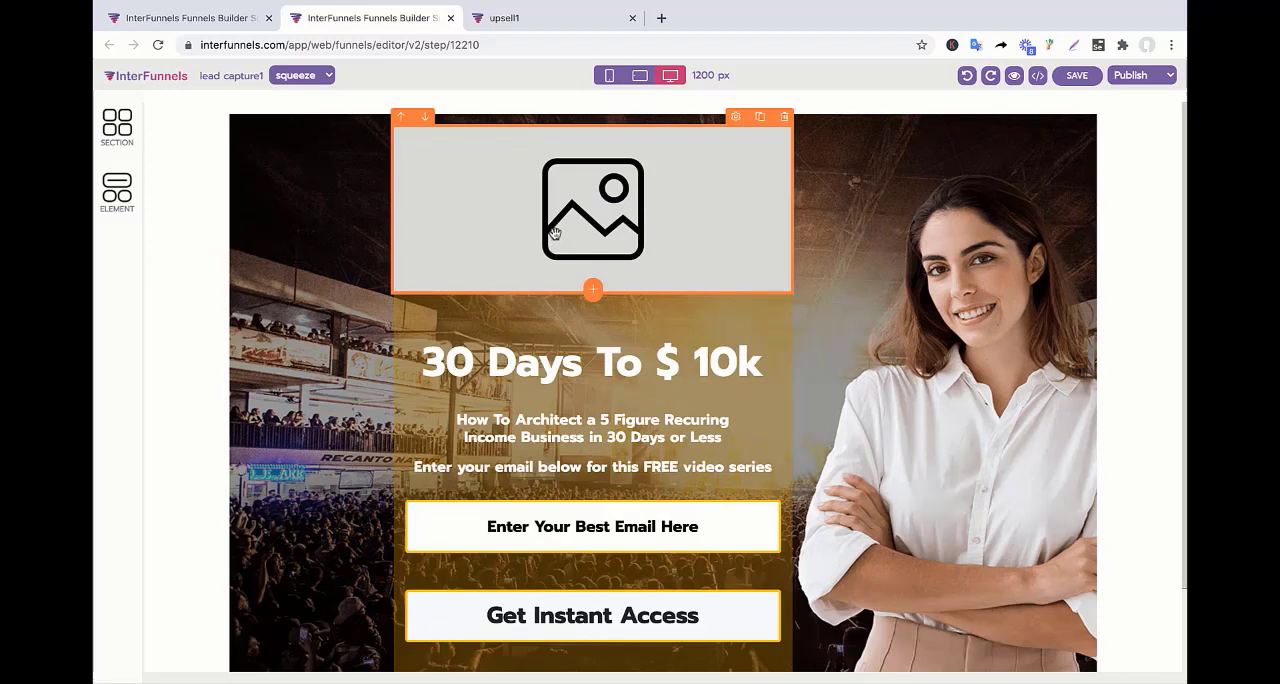
Set the new image element to LOGO.PNG from the media gallery.
{"action": "left_click", "coordinate": [558, 220]}
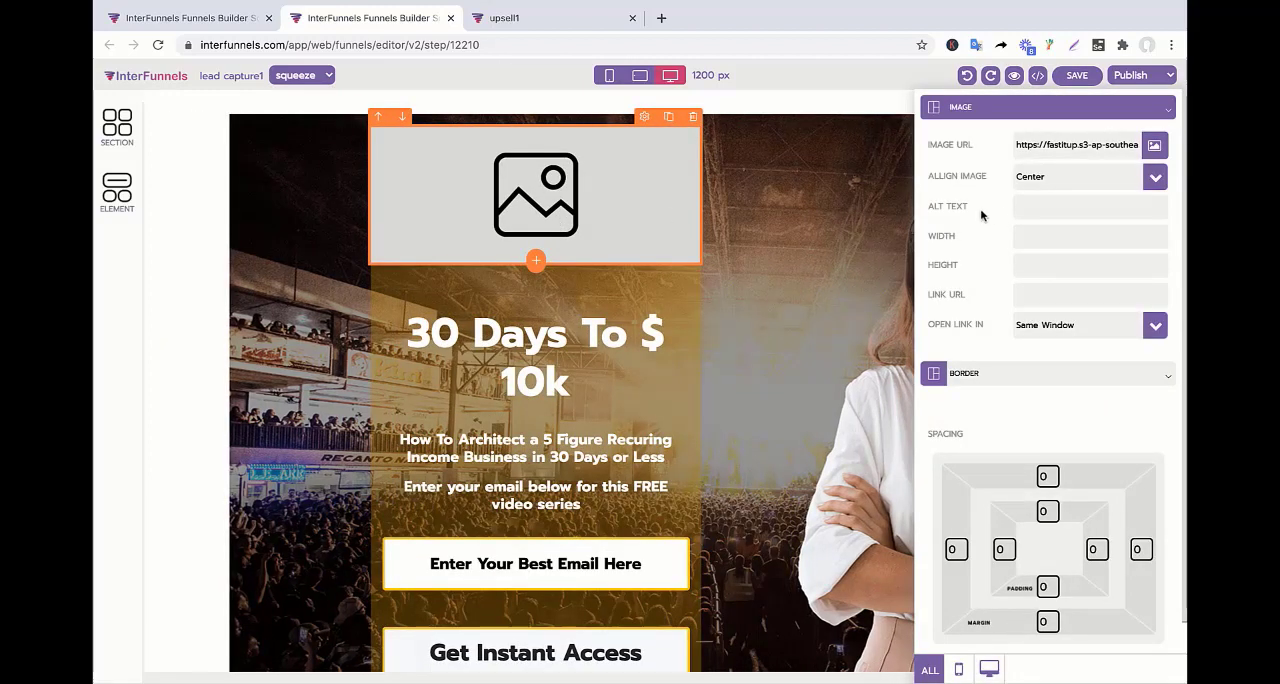
{"action": "left_click", "coordinate": [1153, 147]}
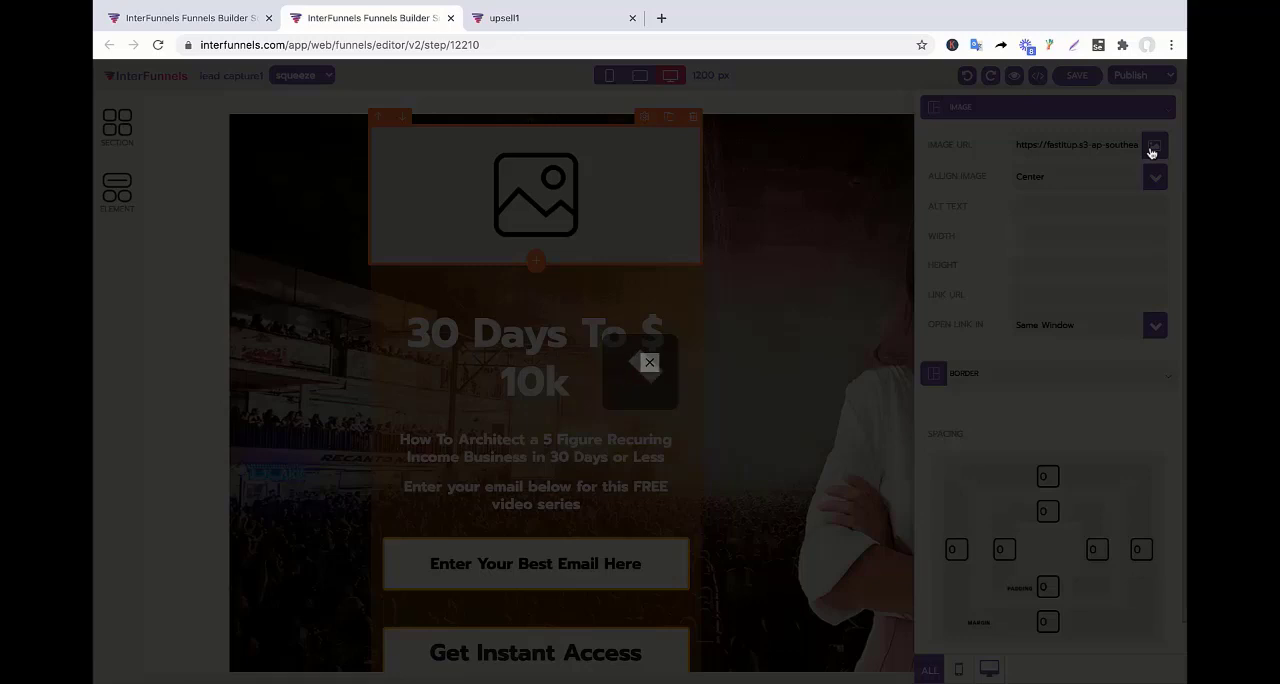
{"action": "left_click", "coordinate": [795, 8]}
{"action": "left_click", "coordinate": [808, 42]}
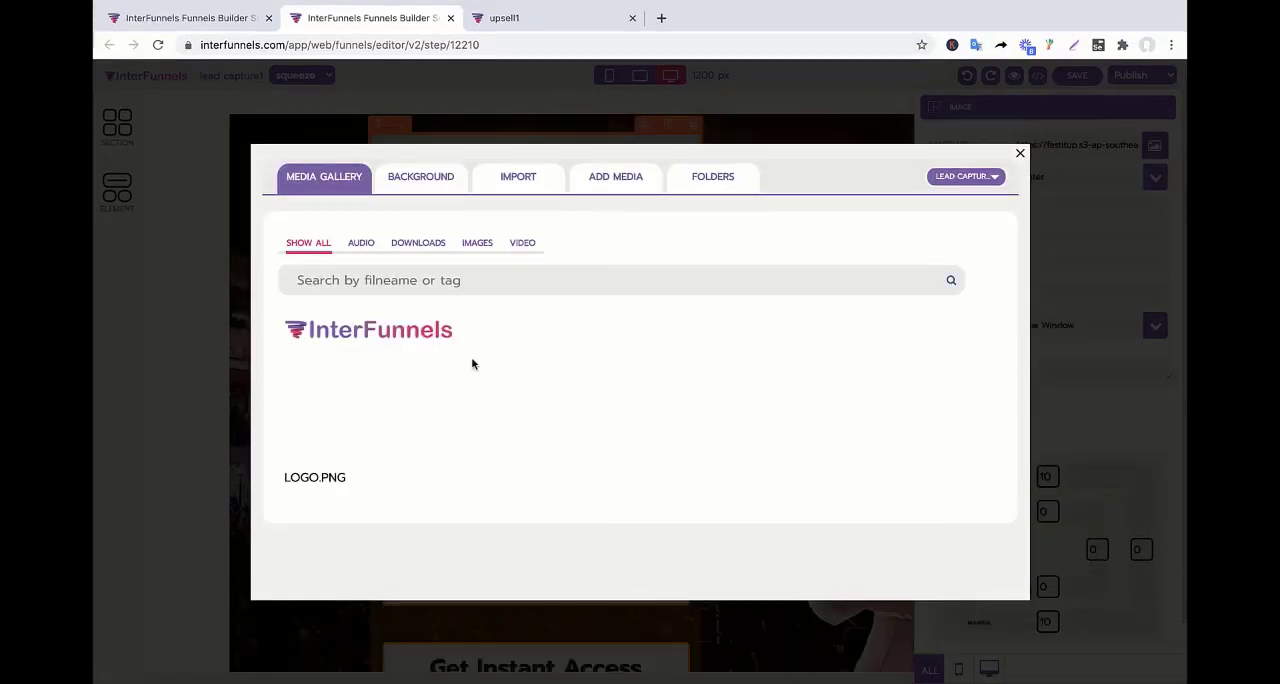
{"action": "mouse_move", "coordinate": [362, 358]}
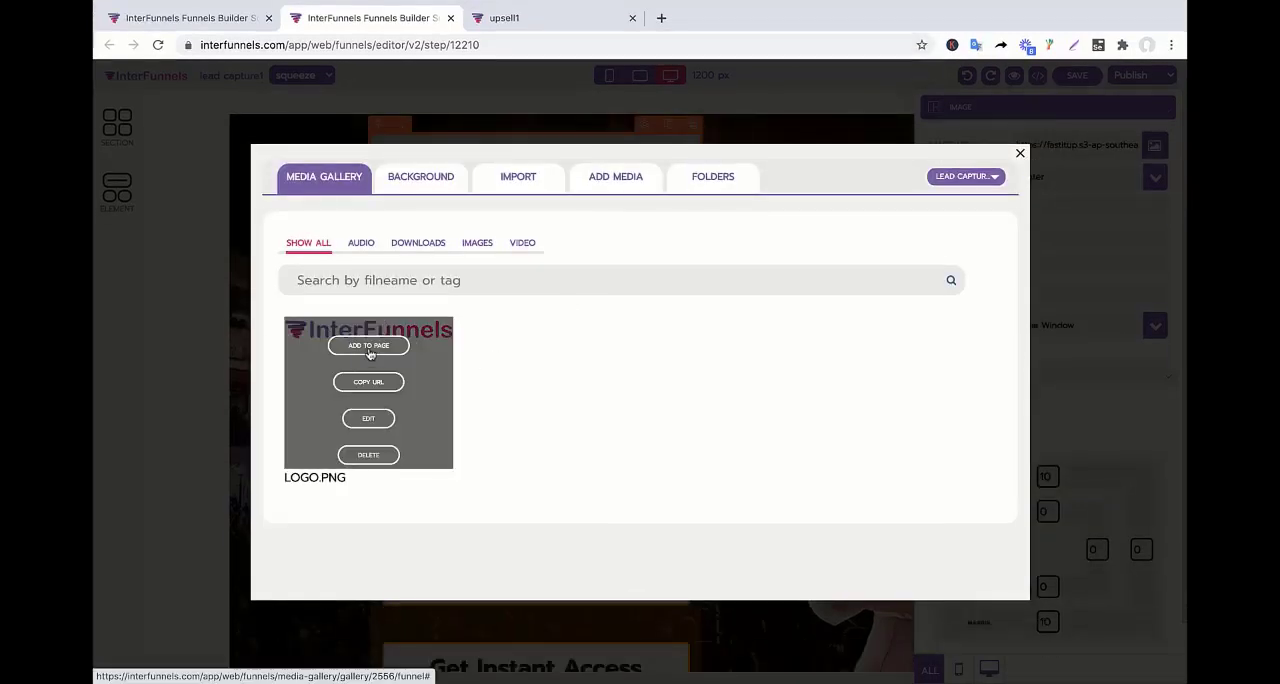
{"action": "left_click", "coordinate": [368, 346]}
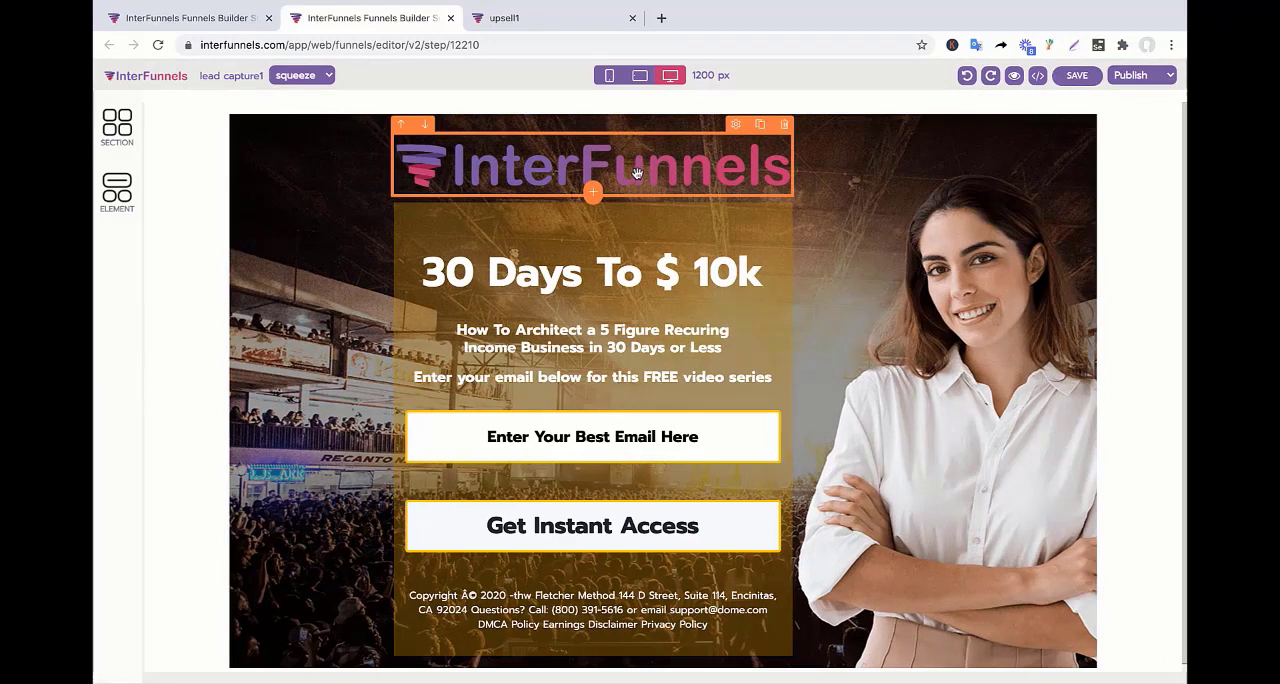
Replace the "30 Days To $ 10k" headline text with "Join My Newsletter".
{"action": "left_click", "coordinate": [622, 274]}
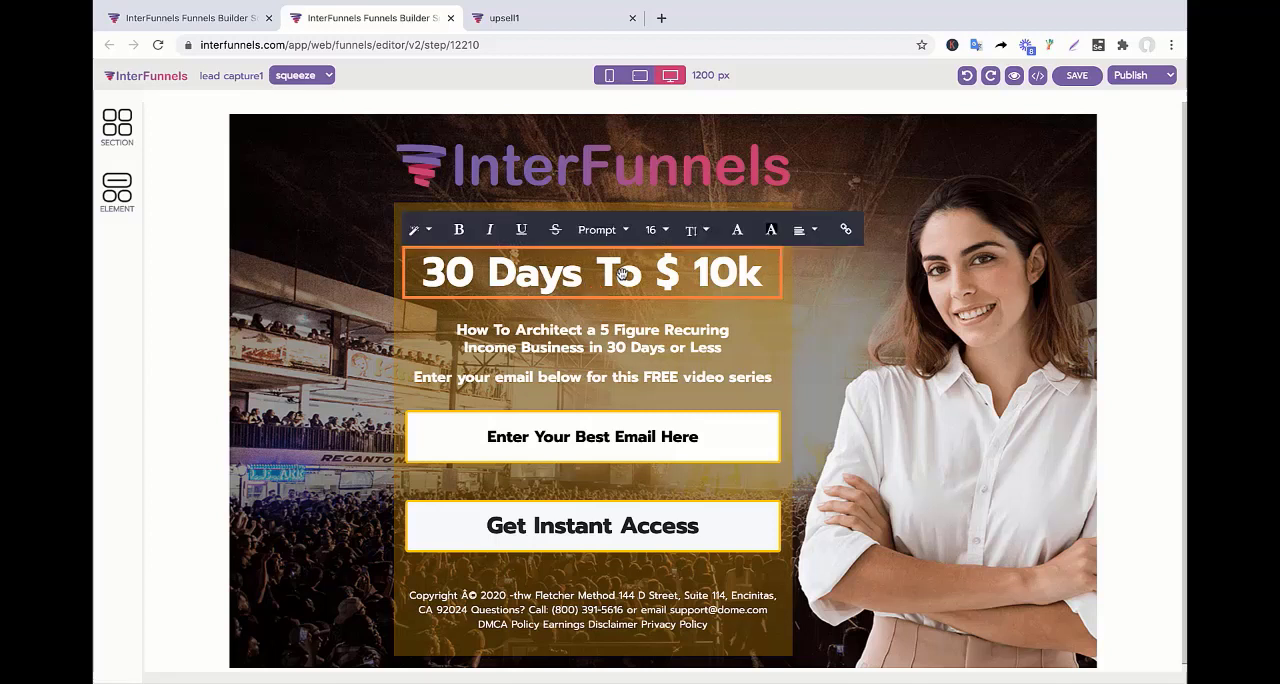
{"action": "triple_click", "coordinate": [622, 274]}
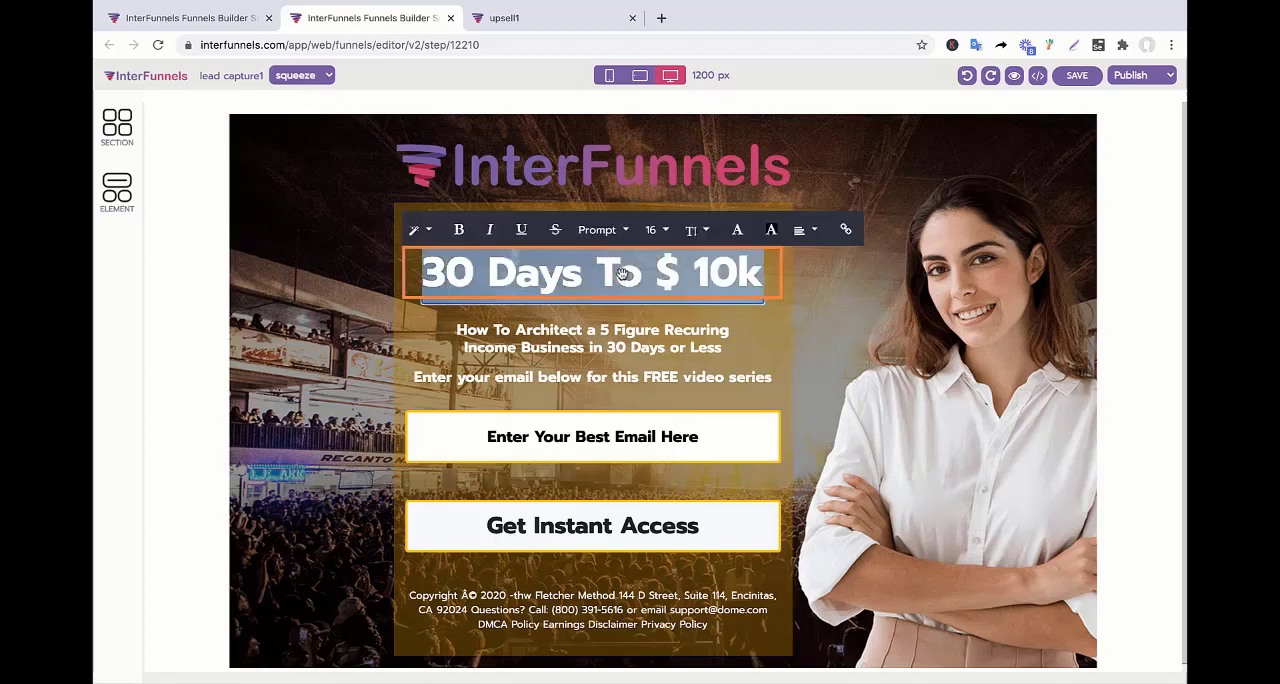
{"action": "type", "text": "Joi"}
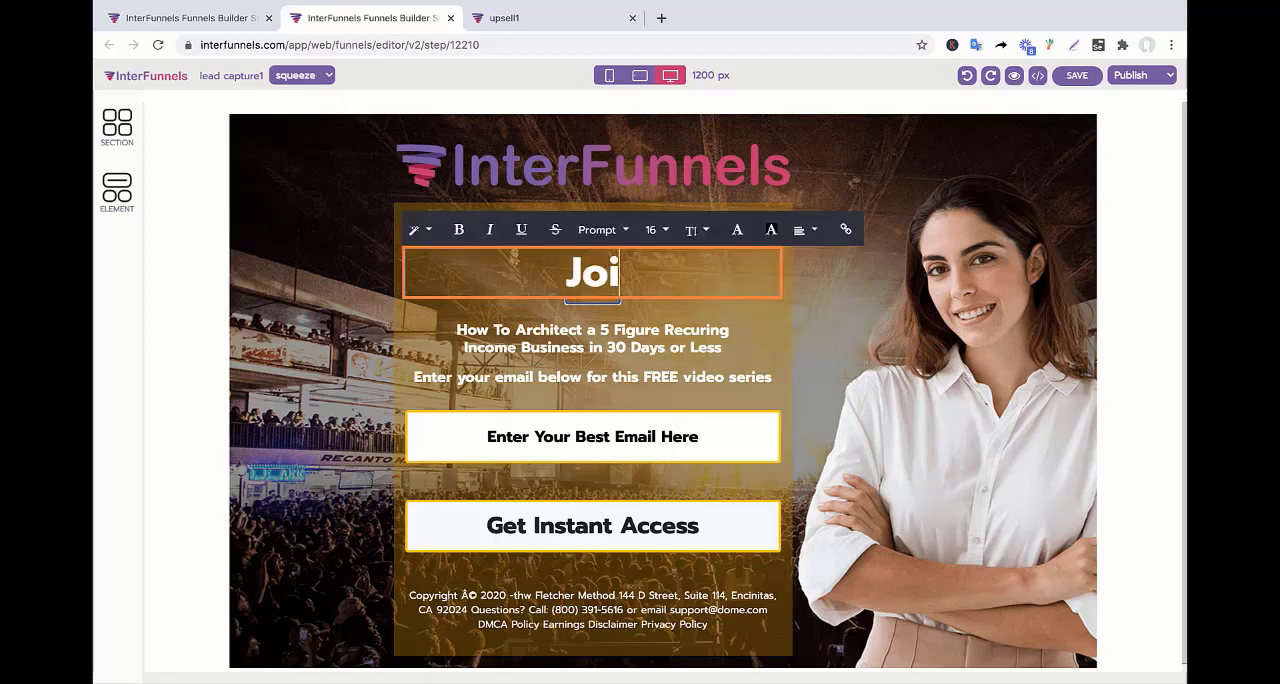
{"action": "type", "text": "n My New"}
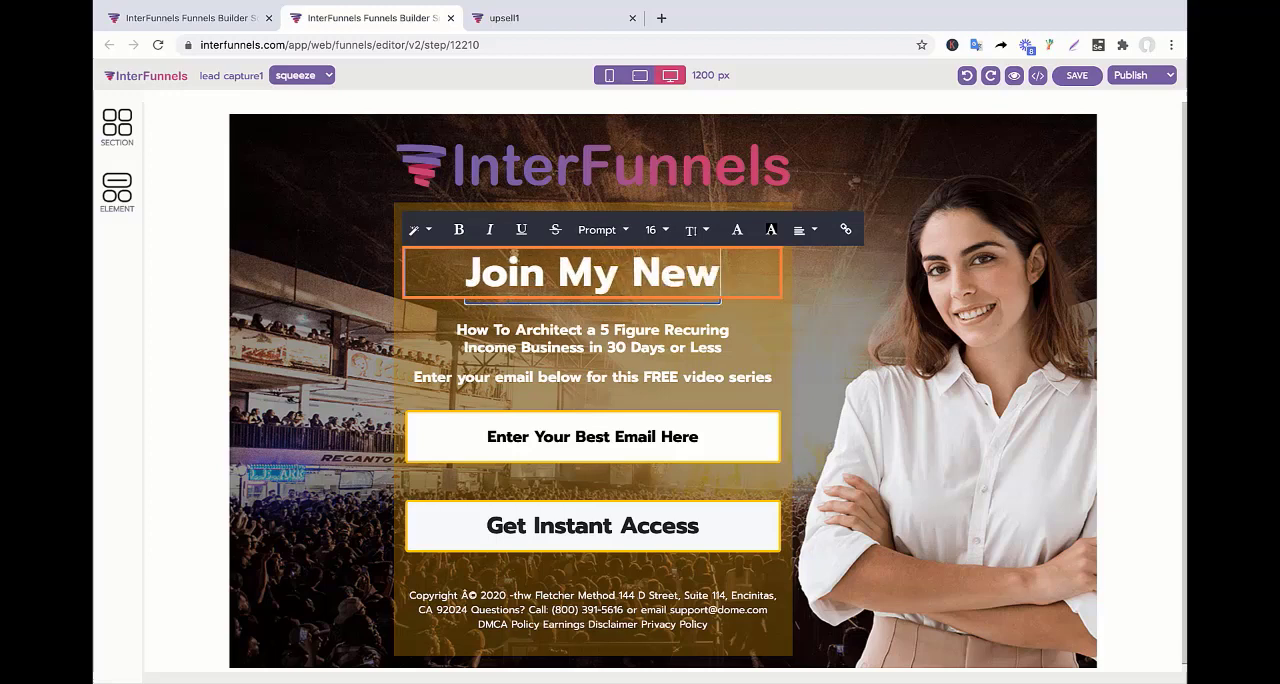
{"action": "type", "text": "sletter"}
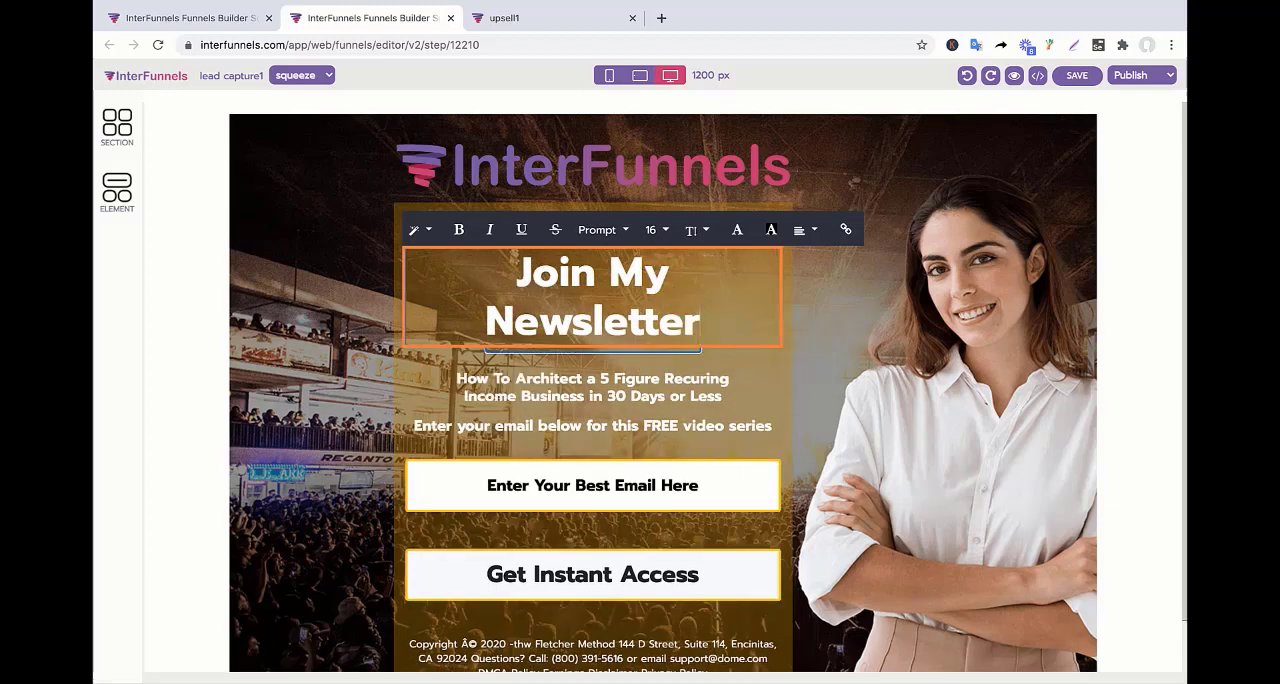
{"action": "left_click", "coordinate": [593, 397]}
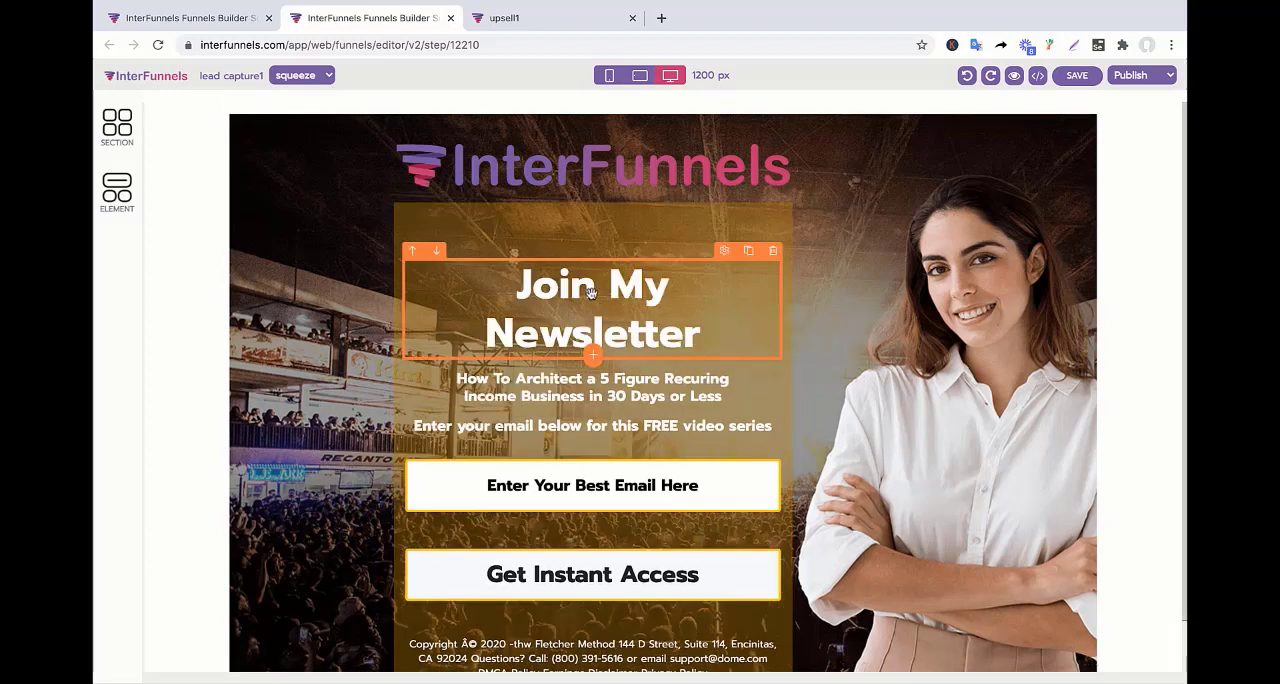
Set the headline's font size to 48 and shorten its text to "Join Newsletter".
{"action": "left_click", "coordinate": [591, 291]}
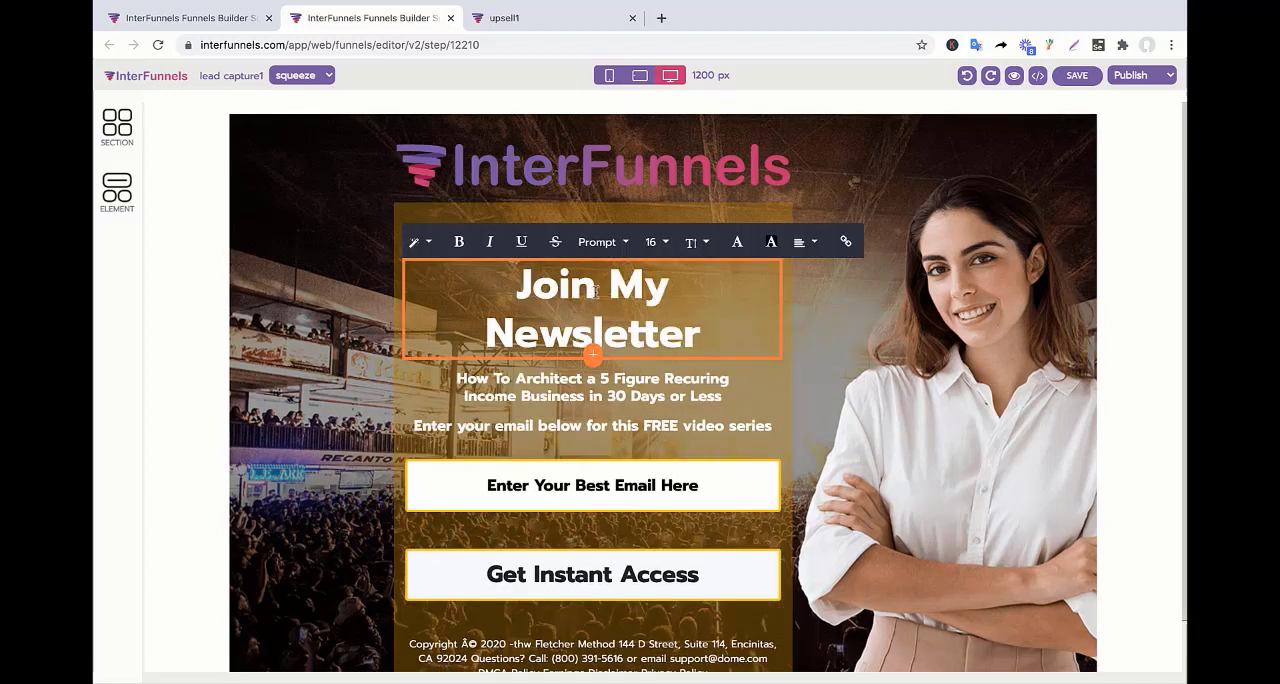
{"action": "left_click", "coordinate": [660, 242]}
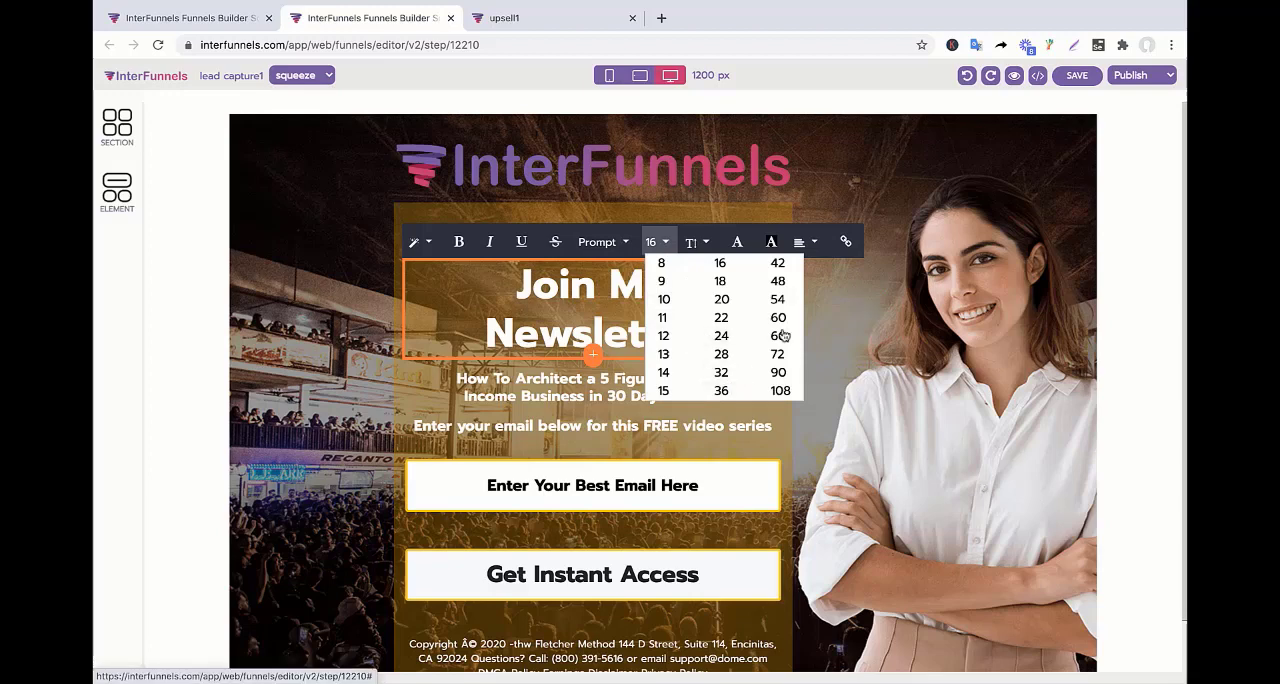
{"action": "left_click", "coordinate": [777, 282]}
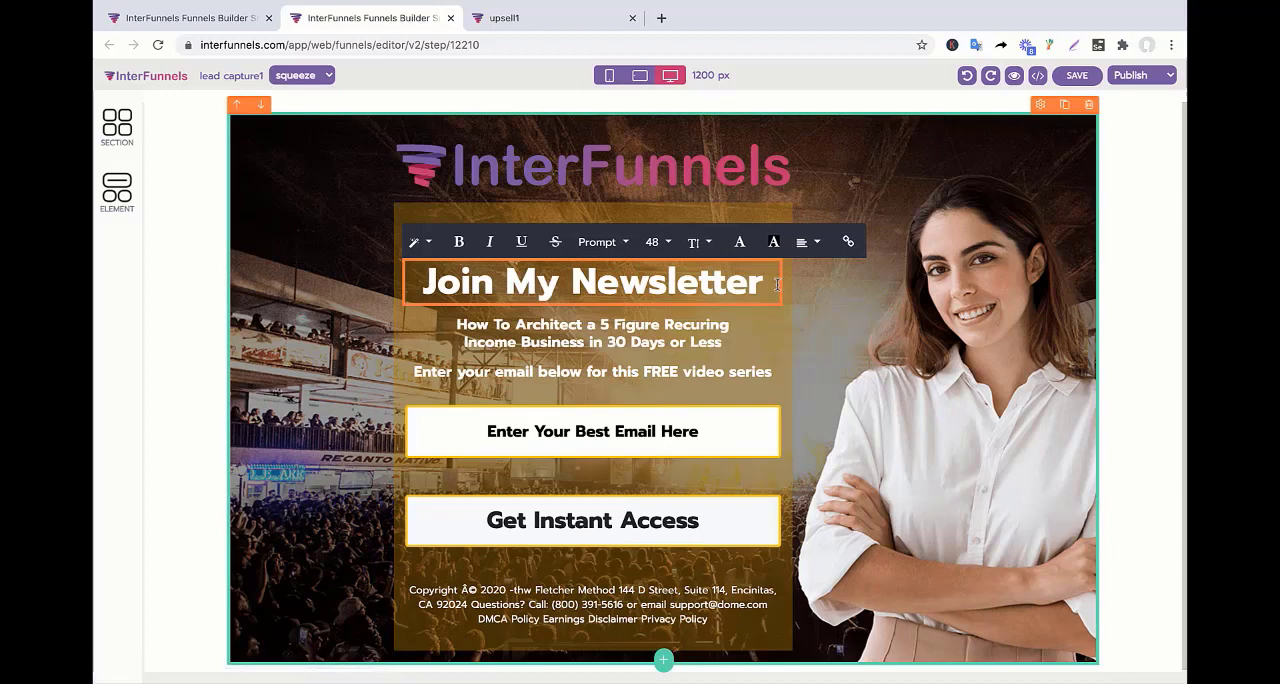
{"action": "left_click", "coordinate": [672, 358]}
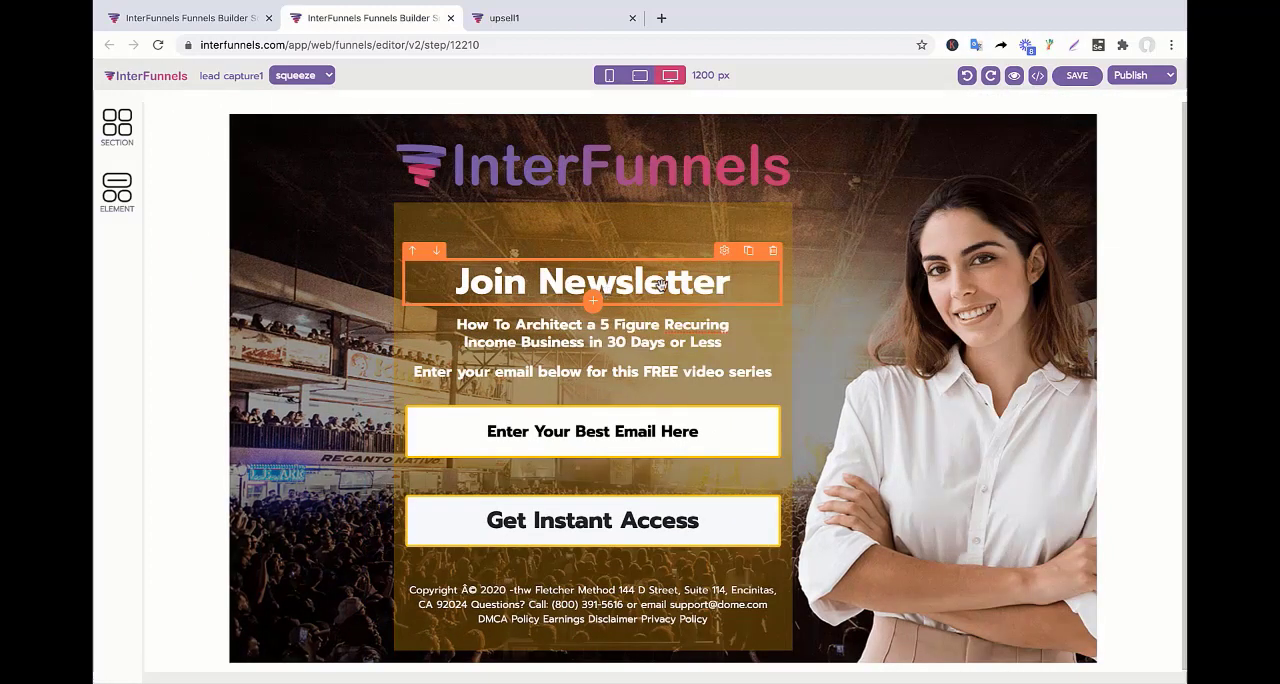
{"action": "left_click", "coordinate": [660, 284]}
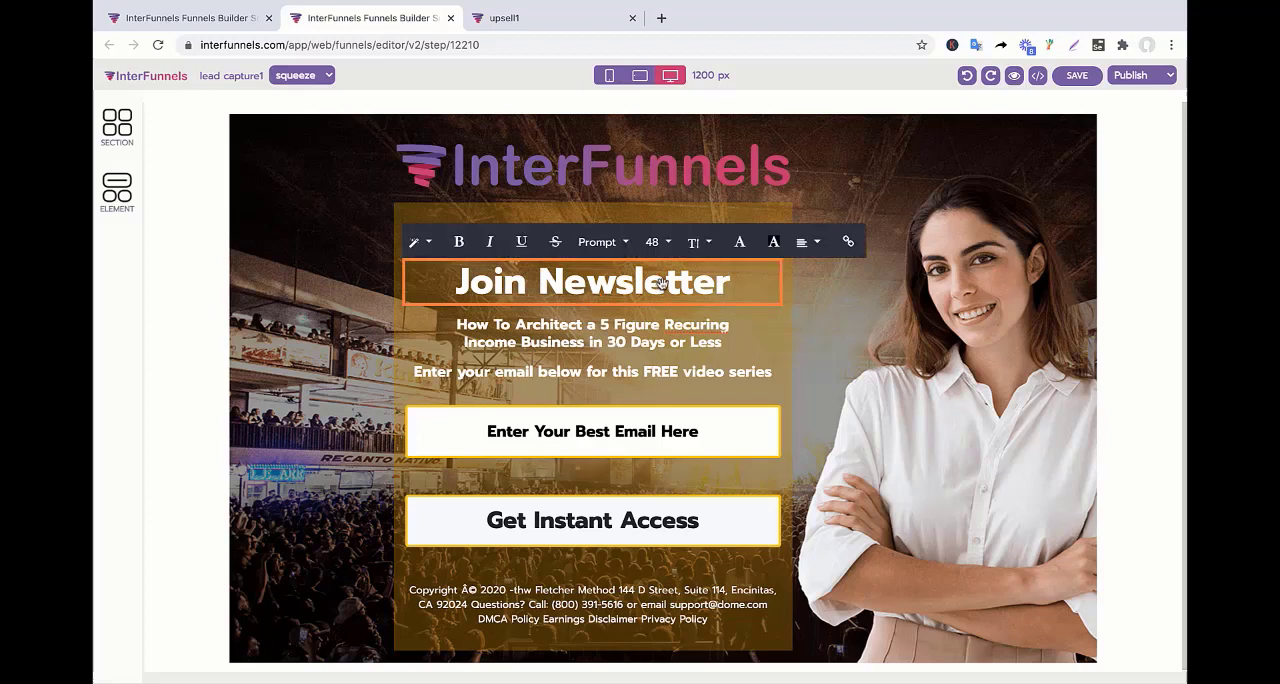
{"action": "triple_click", "coordinate": [660, 284]}
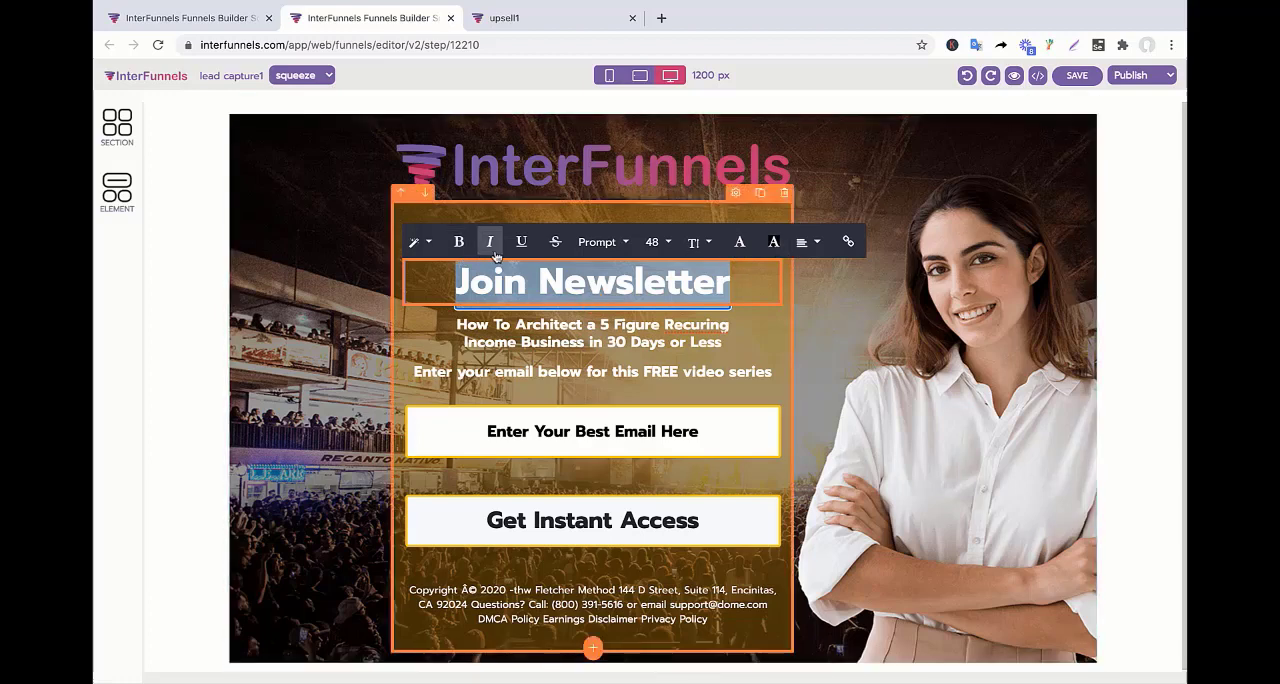
{"action": "left_click", "coordinate": [427, 244]}
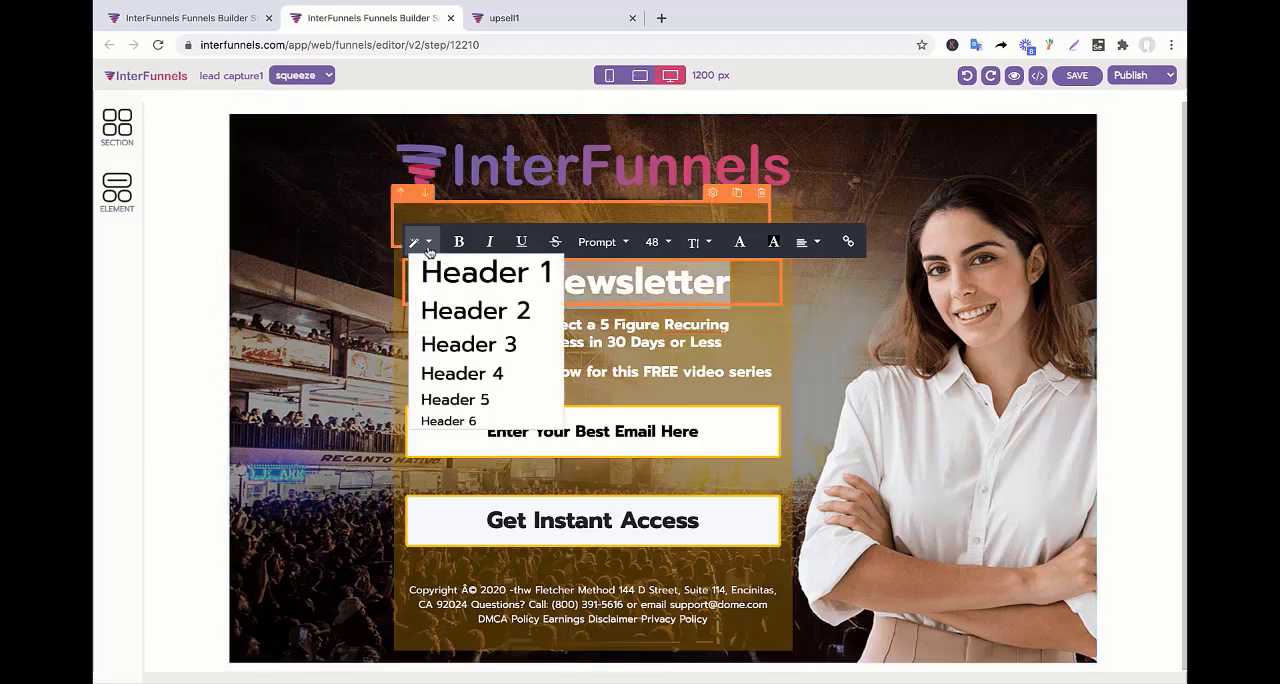
{"action": "left_click", "coordinate": [427, 244]}
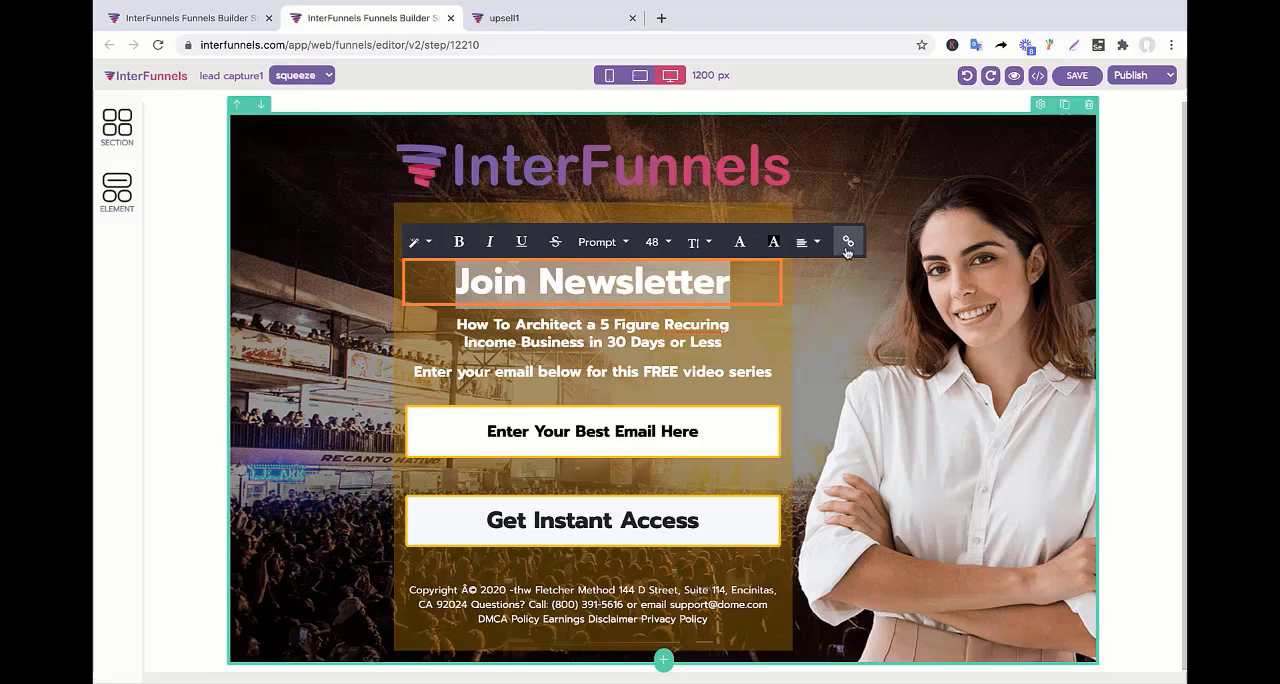
{"action": "left_click", "coordinate": [622, 341]}
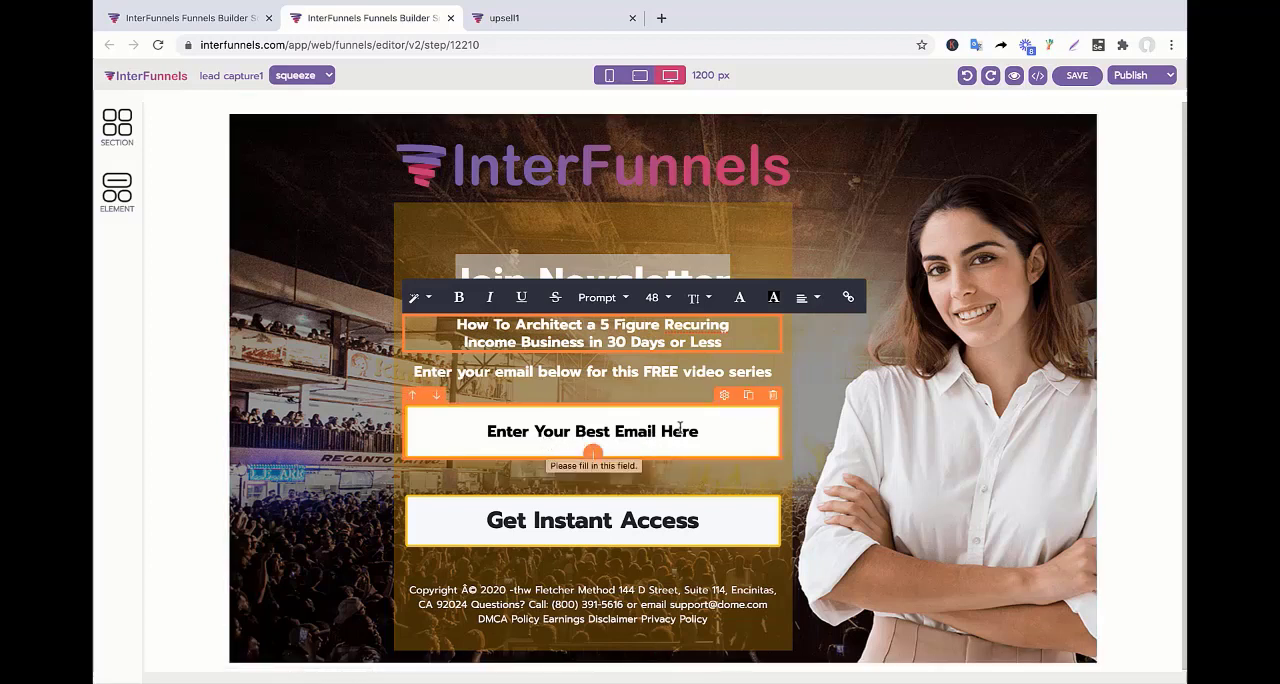
Duplicate the email input field and move the copy above the original.
{"action": "left_click", "coordinate": [747, 398]}
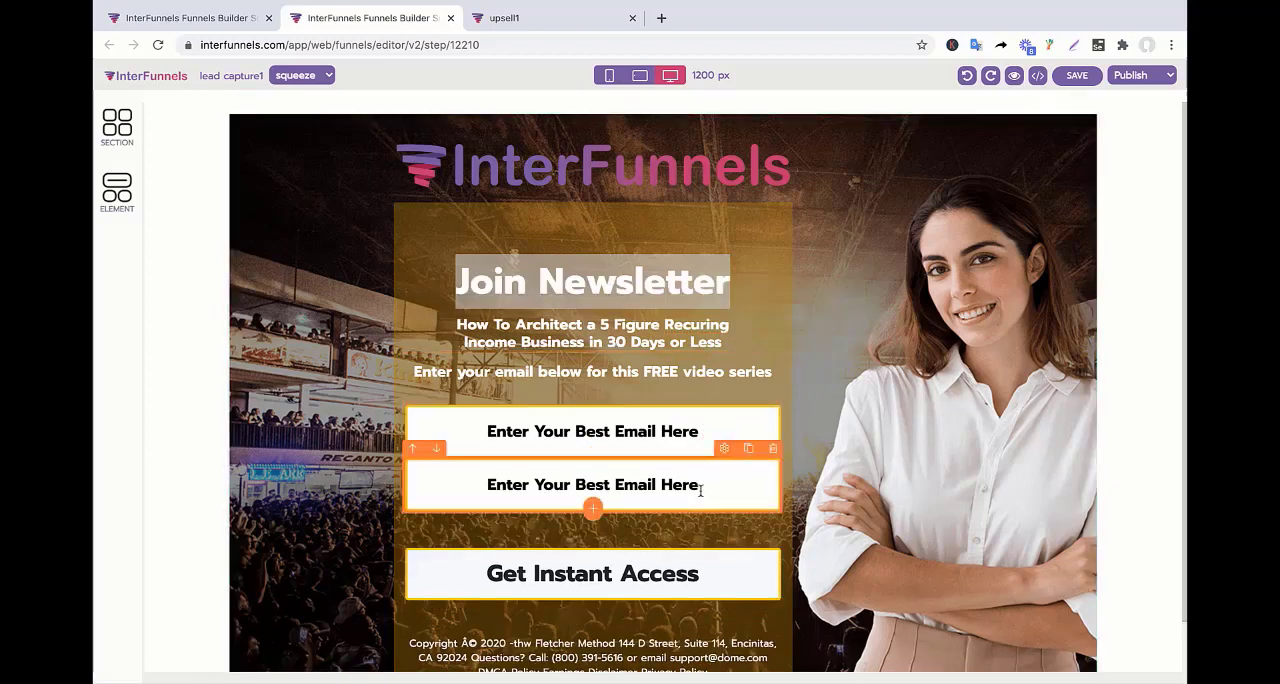
{"action": "left_click", "coordinate": [413, 453]}
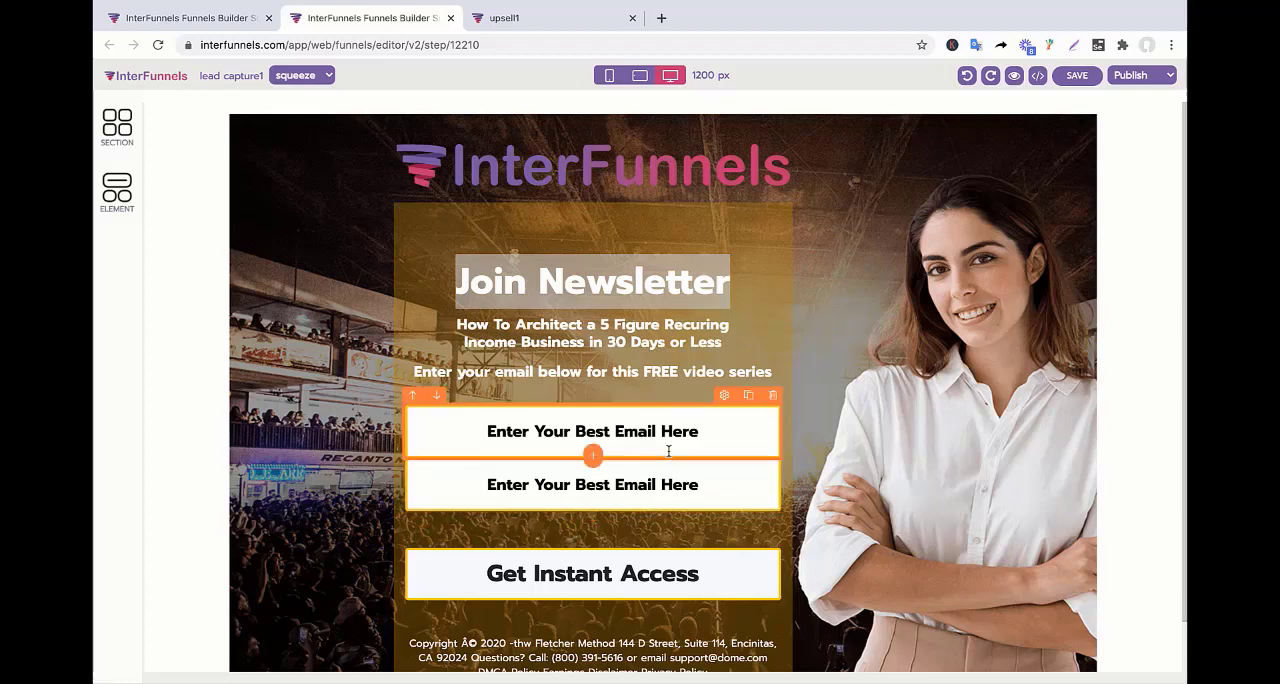
Set the upper email input's bottom margin to 20.
{"action": "left_click", "coordinate": [724, 395]}
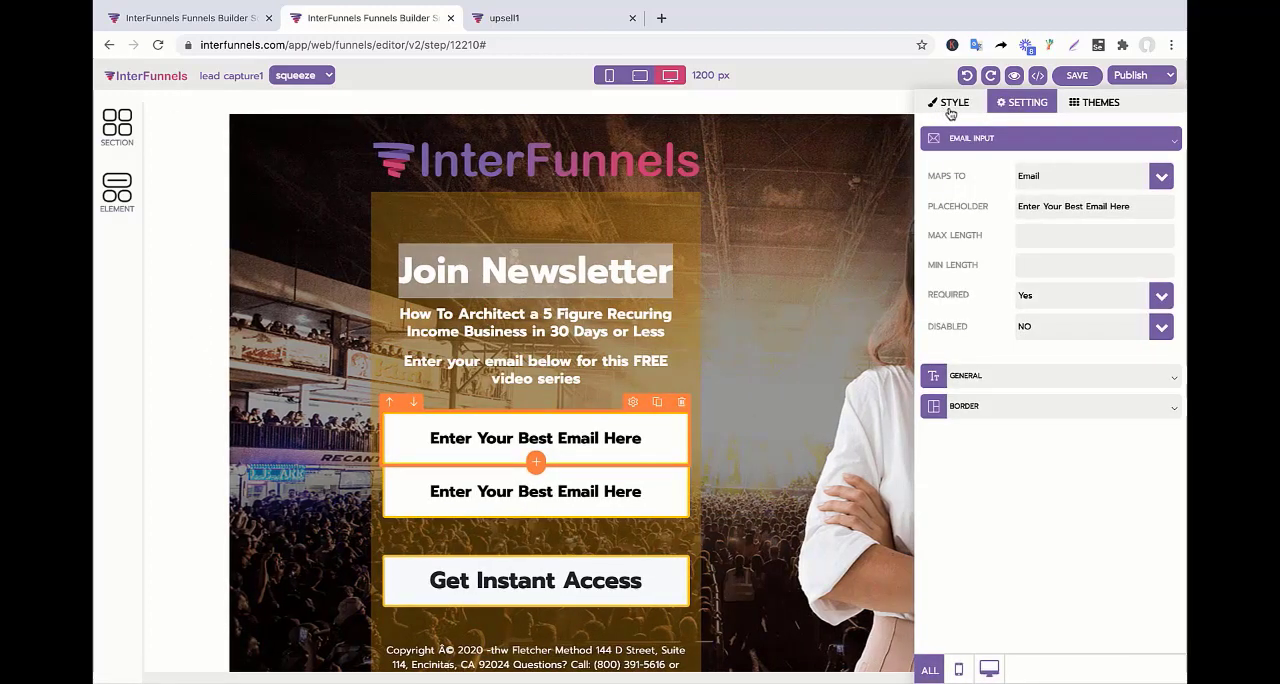
{"action": "left_click", "coordinate": [950, 108]}
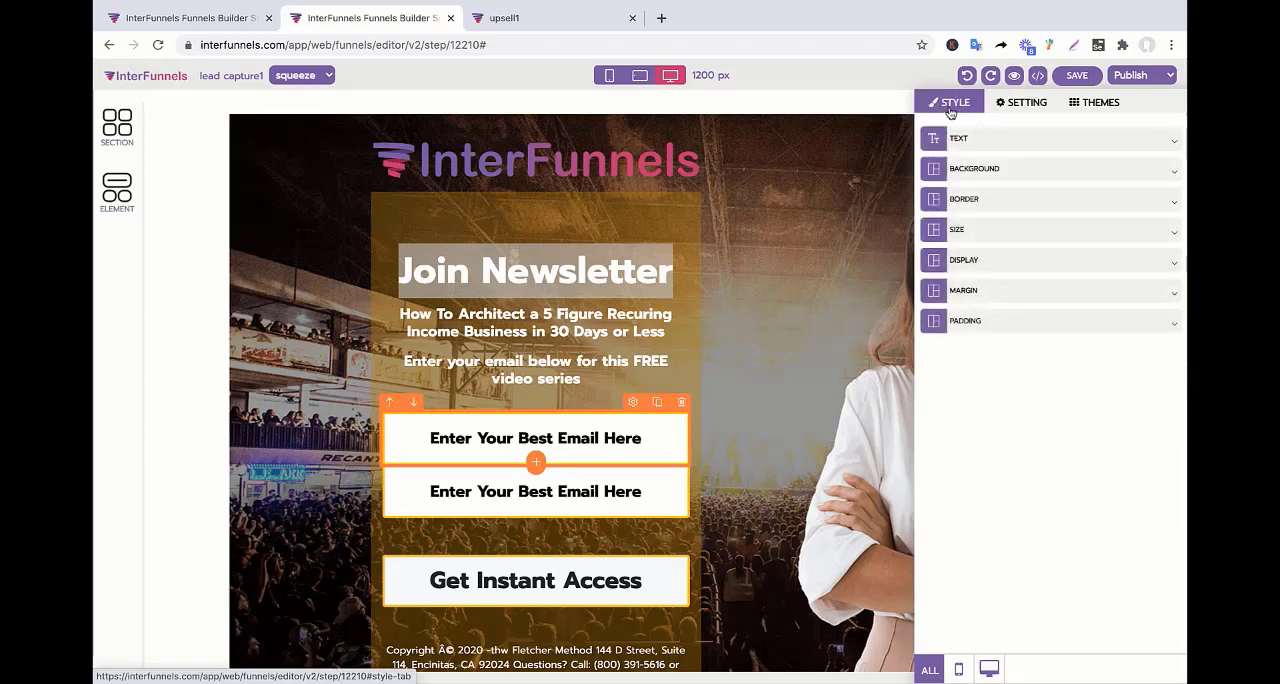
{"action": "left_click", "coordinate": [970, 290]}
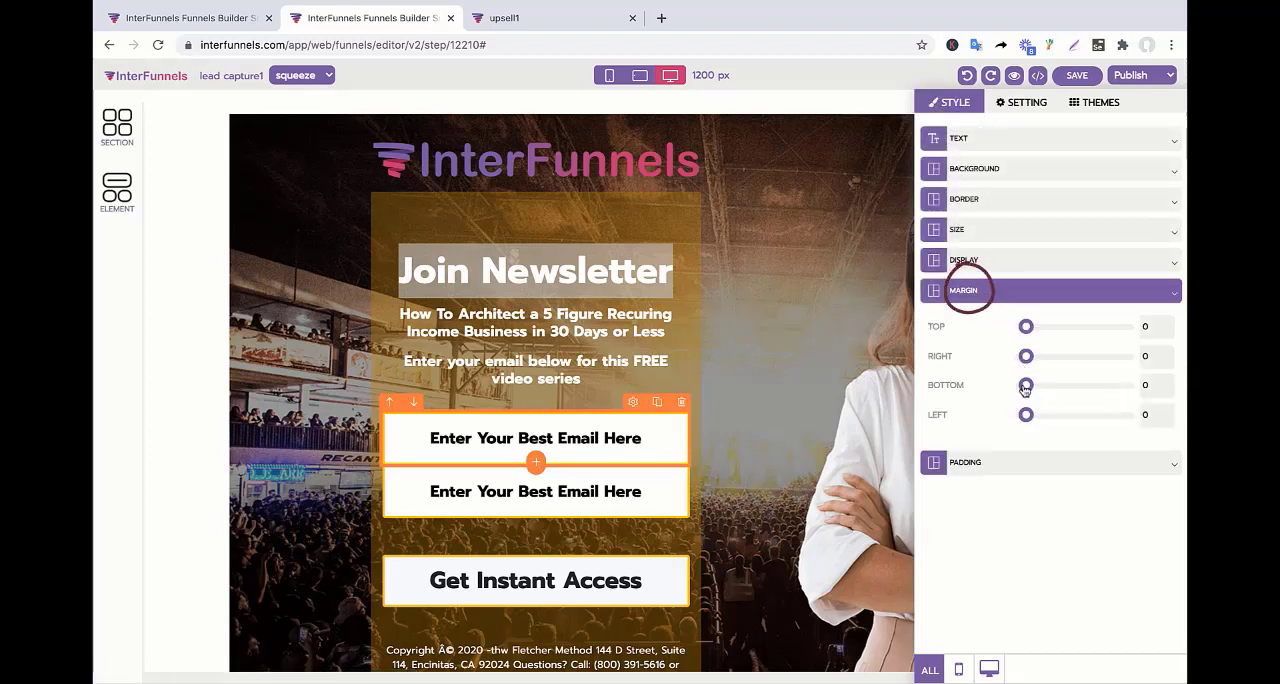
{"action": "mouse_move", "coordinate": [1035, 390]}
{"action": "left_mouse_down"}
{"action": "mouse_move", "coordinate": [1060, 401]}
{"action": "mouse_move", "coordinate": [1036, 407]}
{"action": "mouse_move", "coordinate": [1049, 406]}
{"action": "left_mouse_up"}
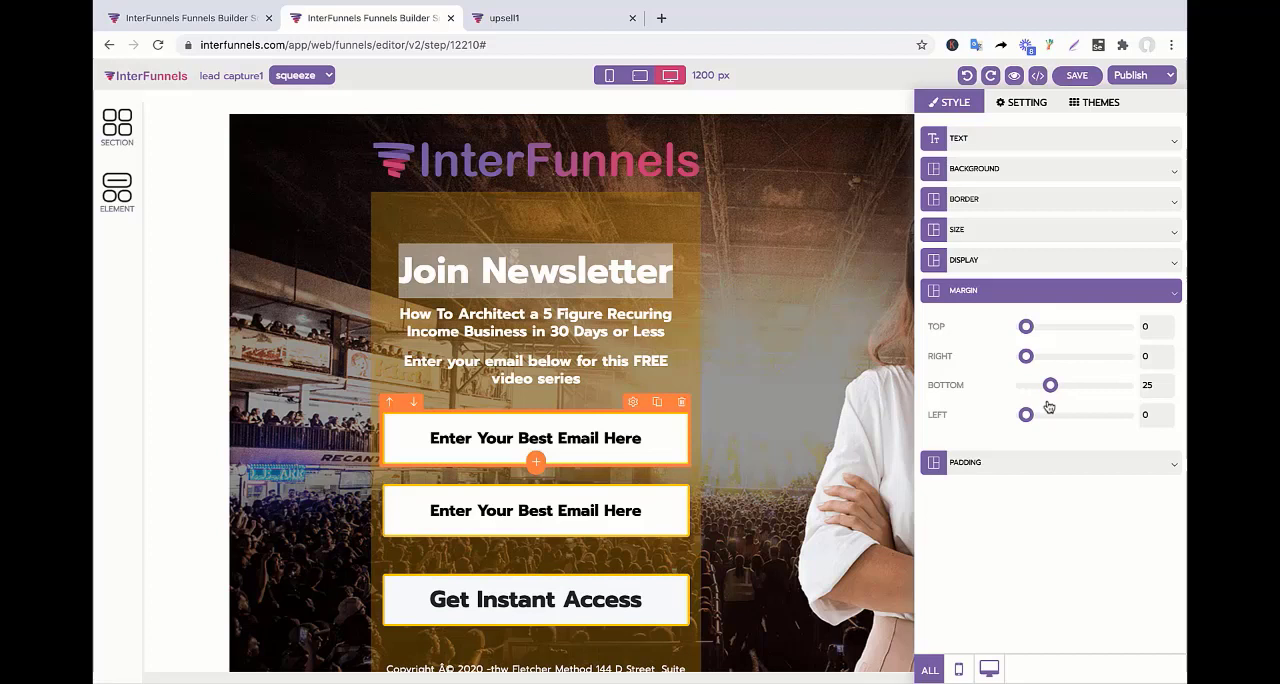
{"action": "left_click_drag", "start_coordinate": [1049, 405], "coordinate": [1048, 406]}
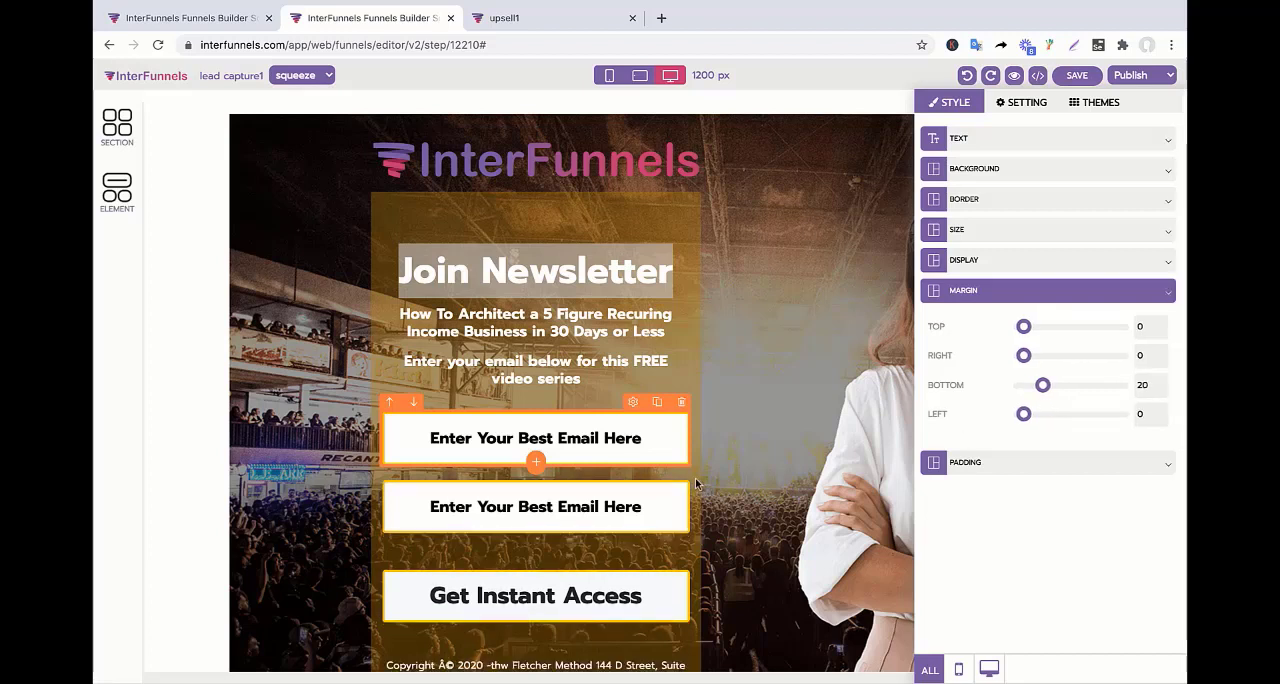
Map the upper email input to First Name and set its placeholder to "Enter Your First Name..".
{"action": "left_click_drag", "start_coordinate": [589, 441], "coordinate": [675, 431]}
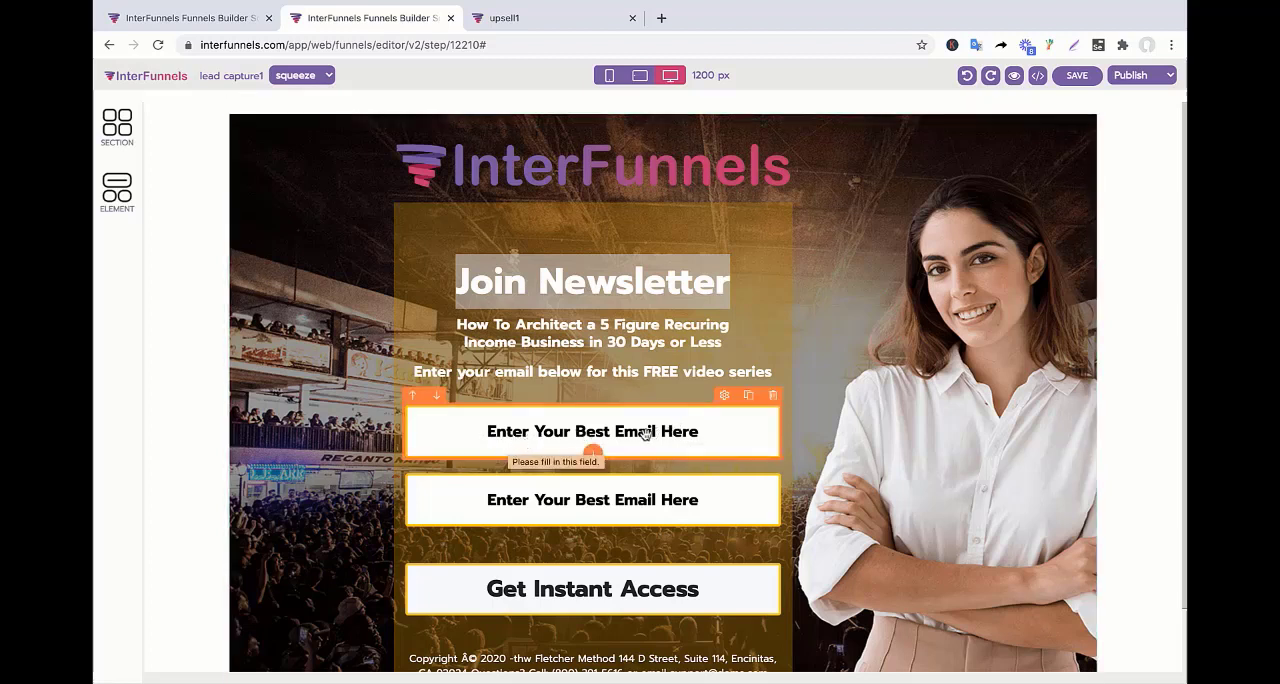
{"action": "left_click", "coordinate": [724, 398]}
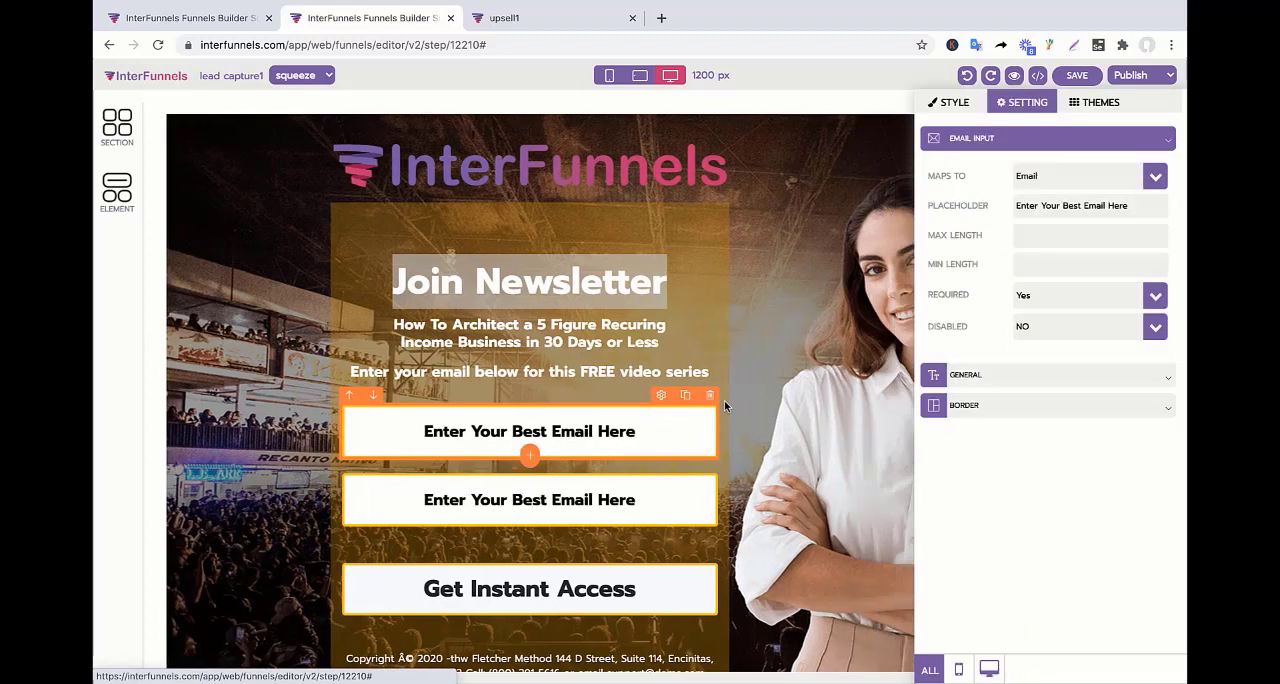
{"action": "left_click", "coordinate": [1163, 176]}
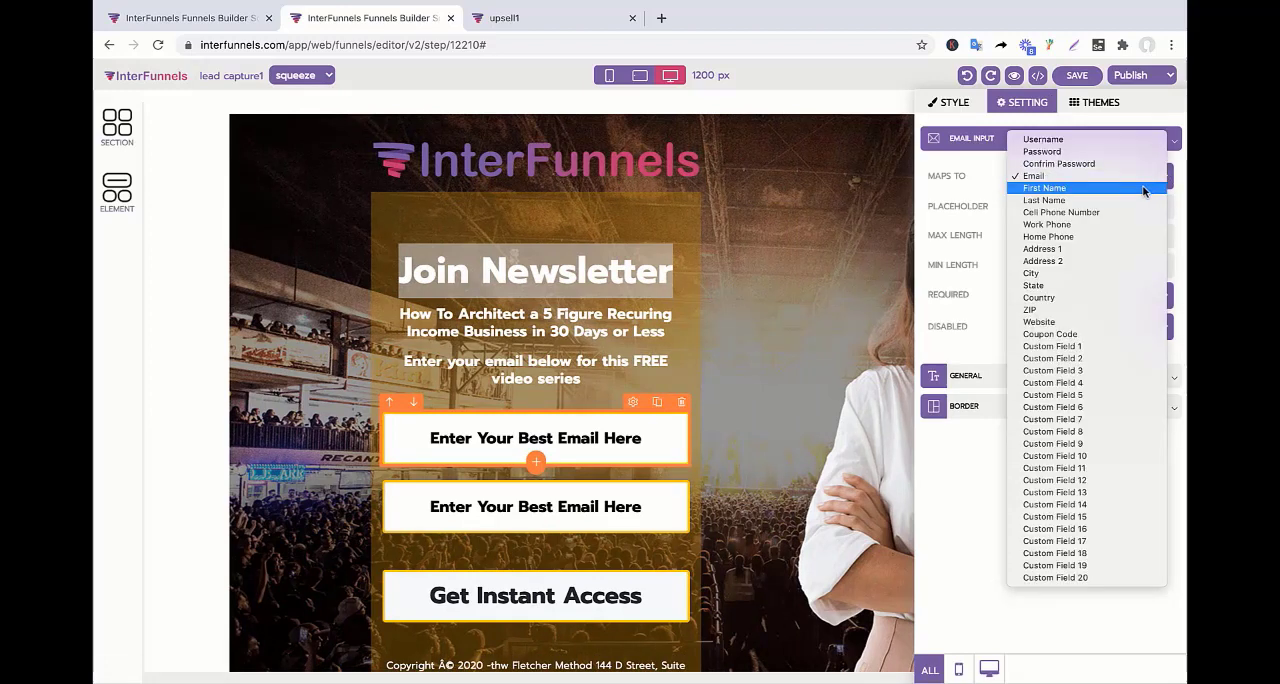
{"action": "left_click", "coordinate": [1145, 189]}
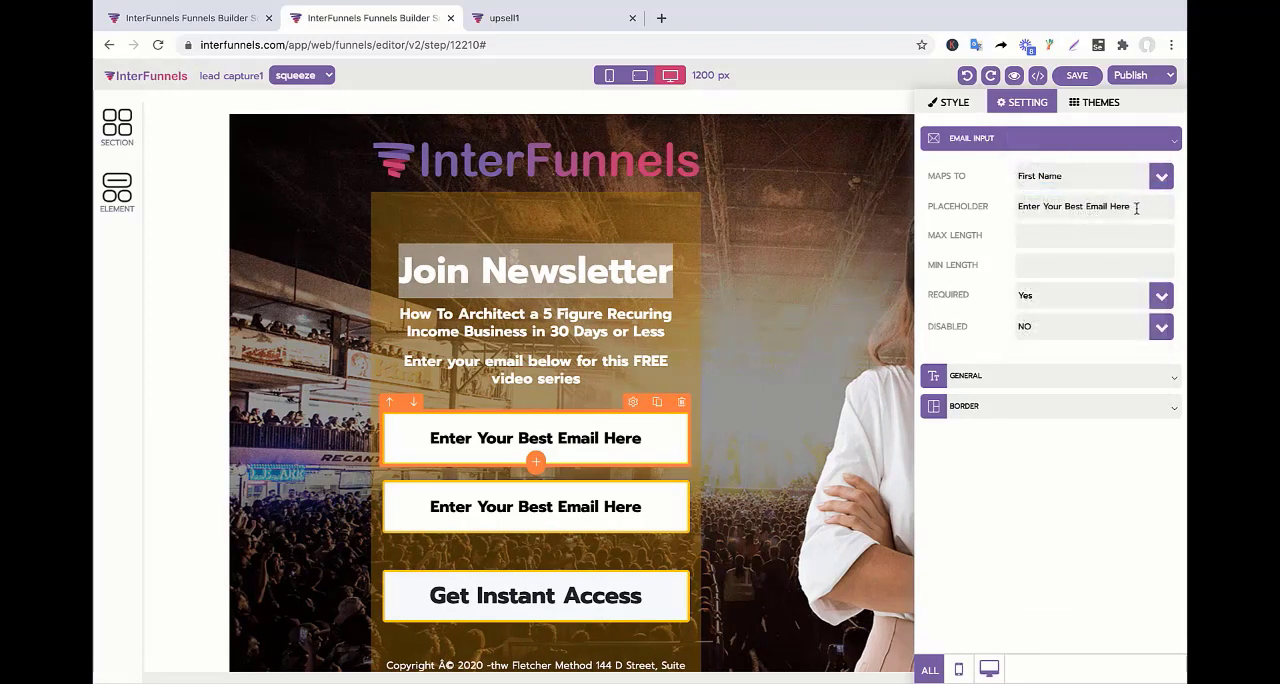
{"action": "left_click_drag", "start_coordinate": [1136, 208], "coordinate": [995, 217]}
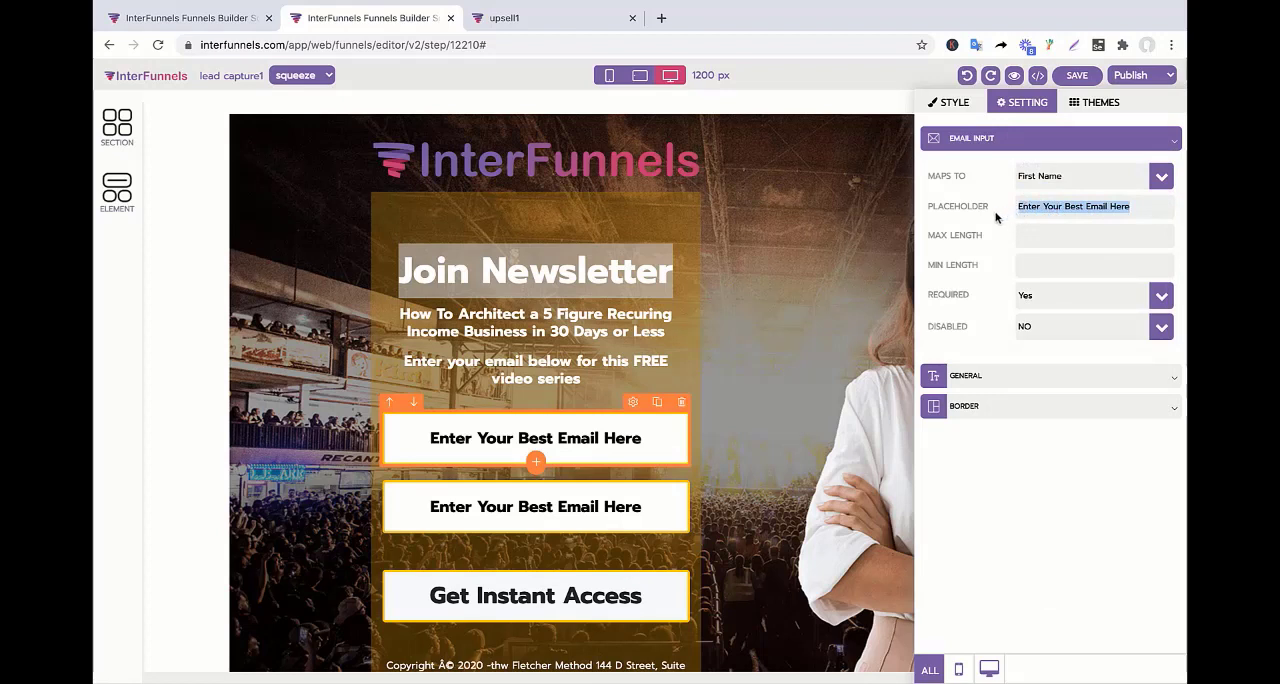
{"action": "type", "text": "Enter Your"}
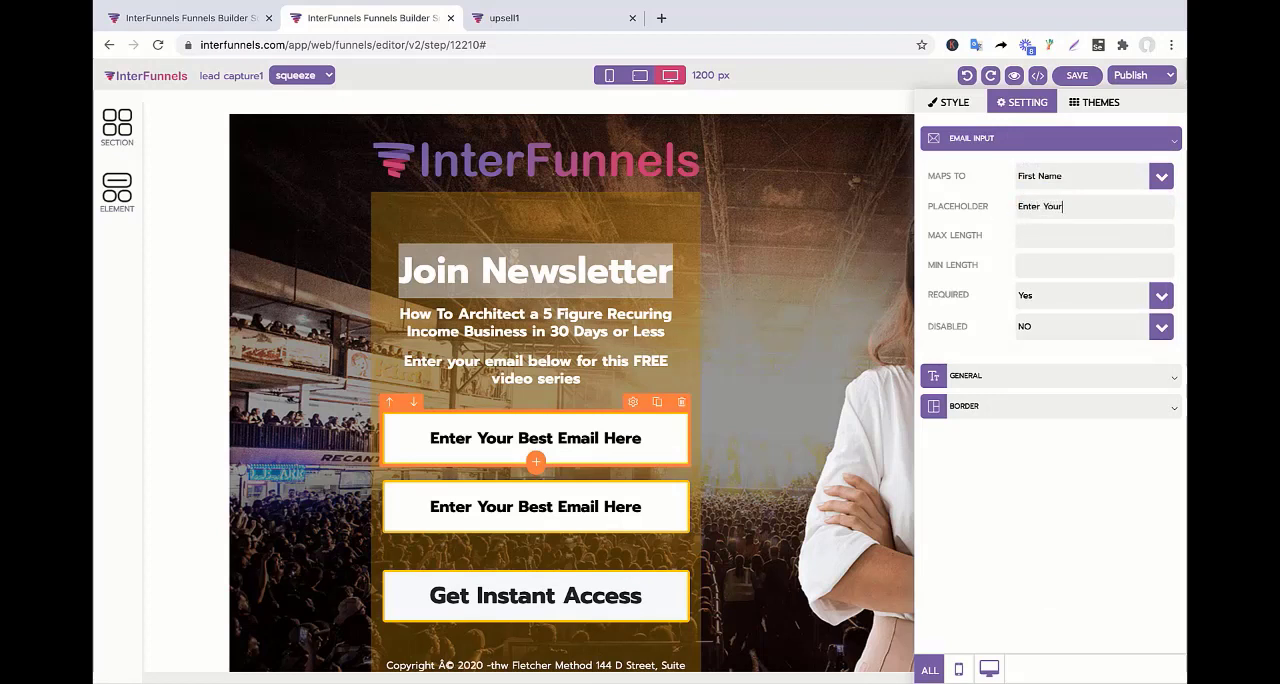
{"action": "type", "text": " First Name.."}
{"action": "left_click", "coordinate": [708, 312]}
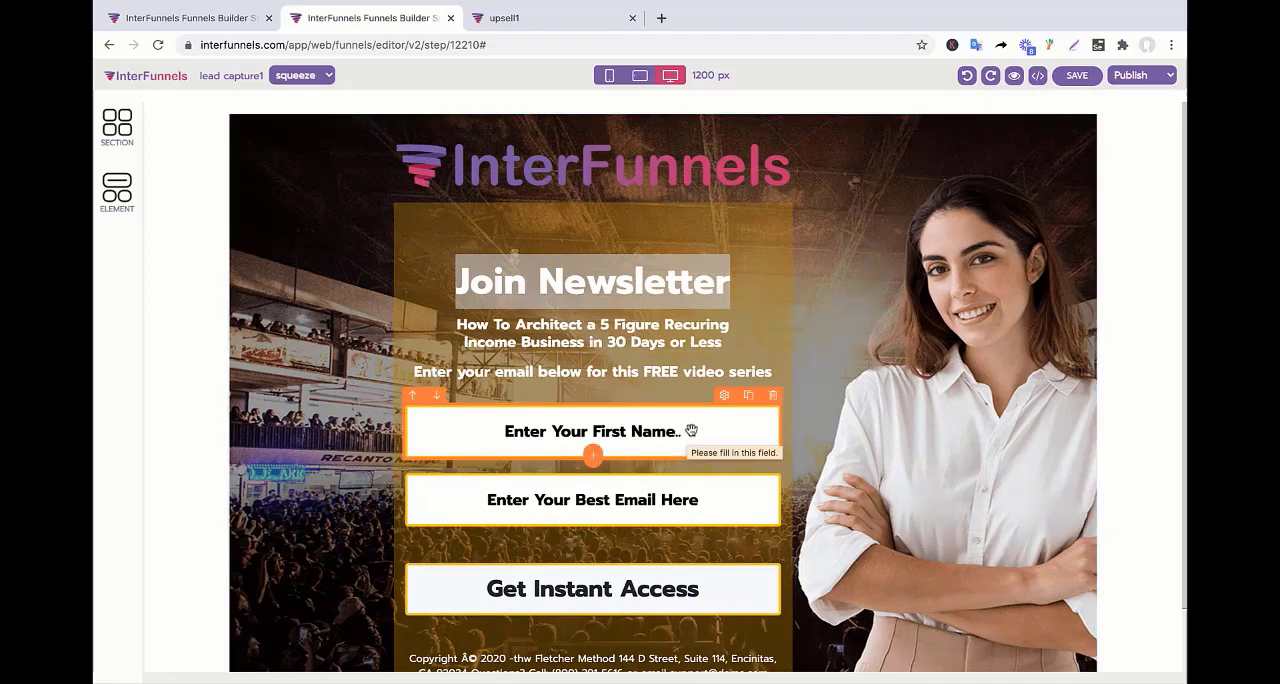
Examine which contact fields the first-name input can be mapped to, keeping First Name.
{"action": "left_click", "coordinate": [723, 396]}
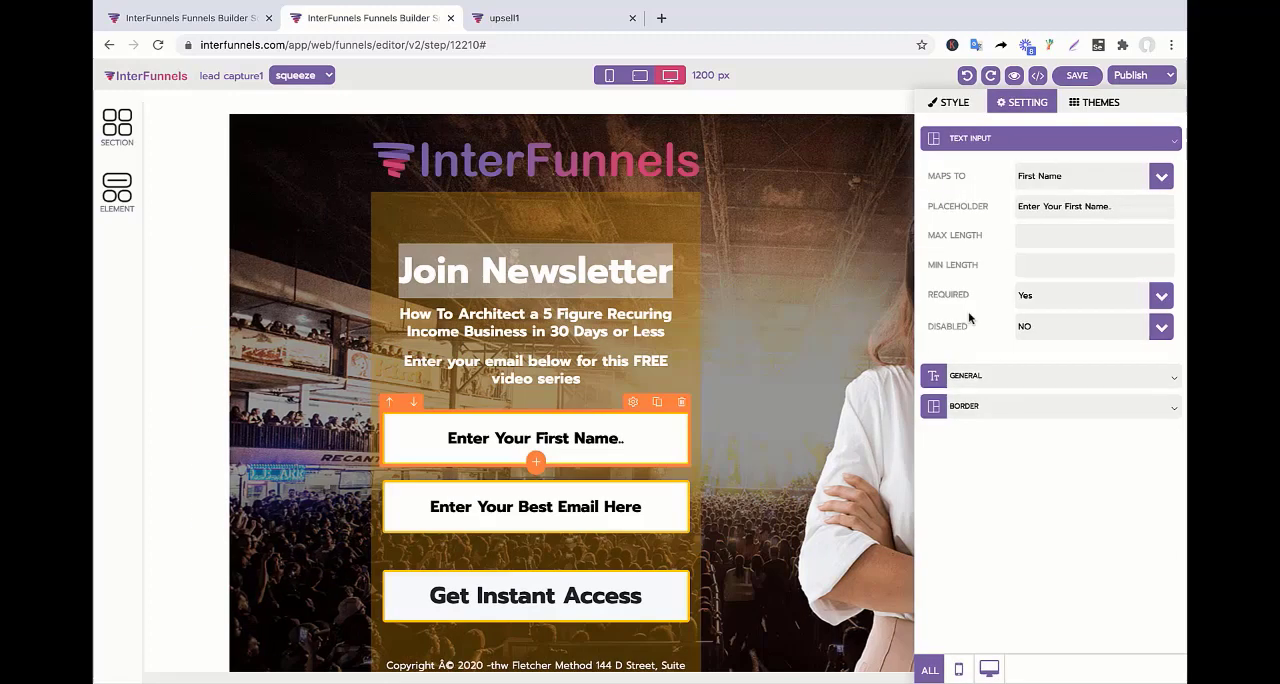
{"action": "left_click", "coordinate": [1162, 176]}
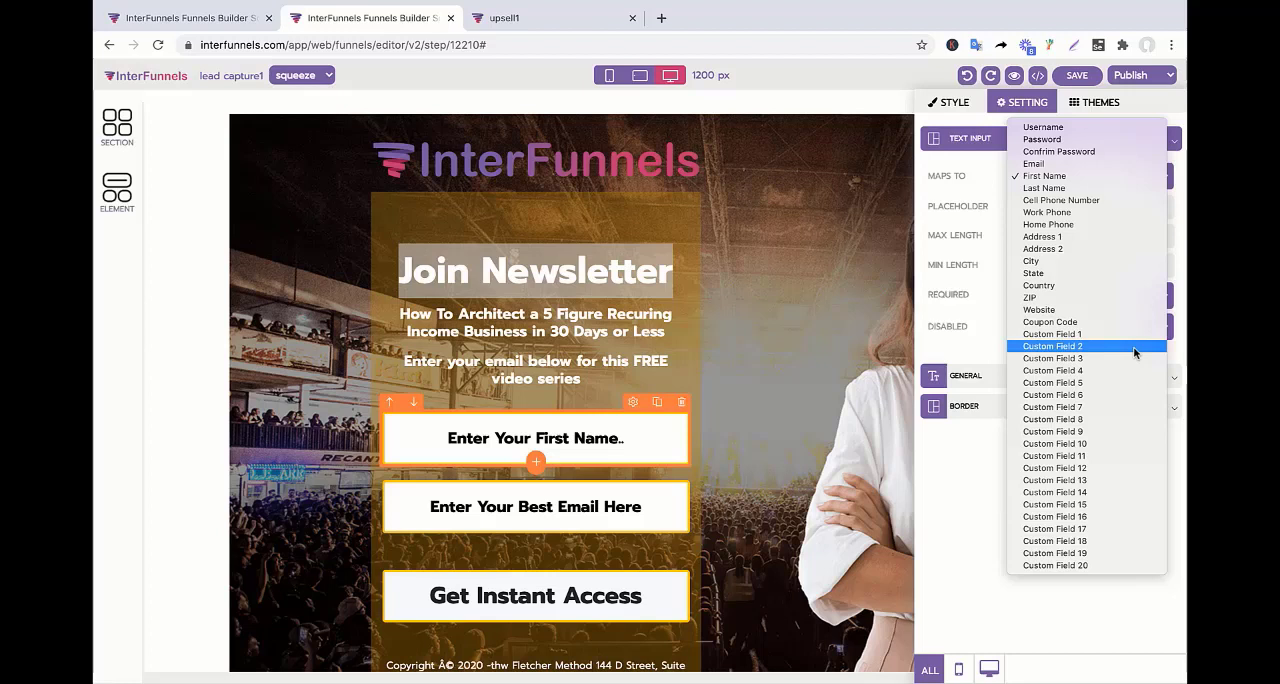
{"action": "left_click", "coordinate": [977, 197]}
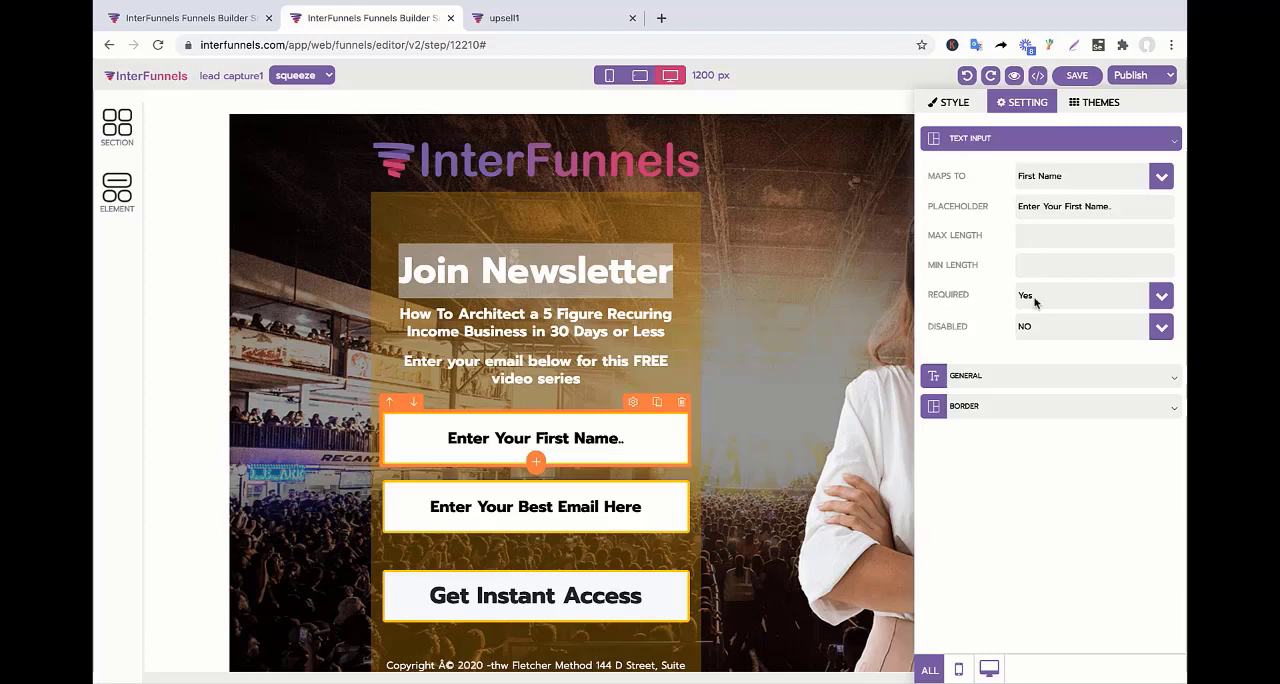
{"action": "left_click", "coordinate": [1166, 179]}
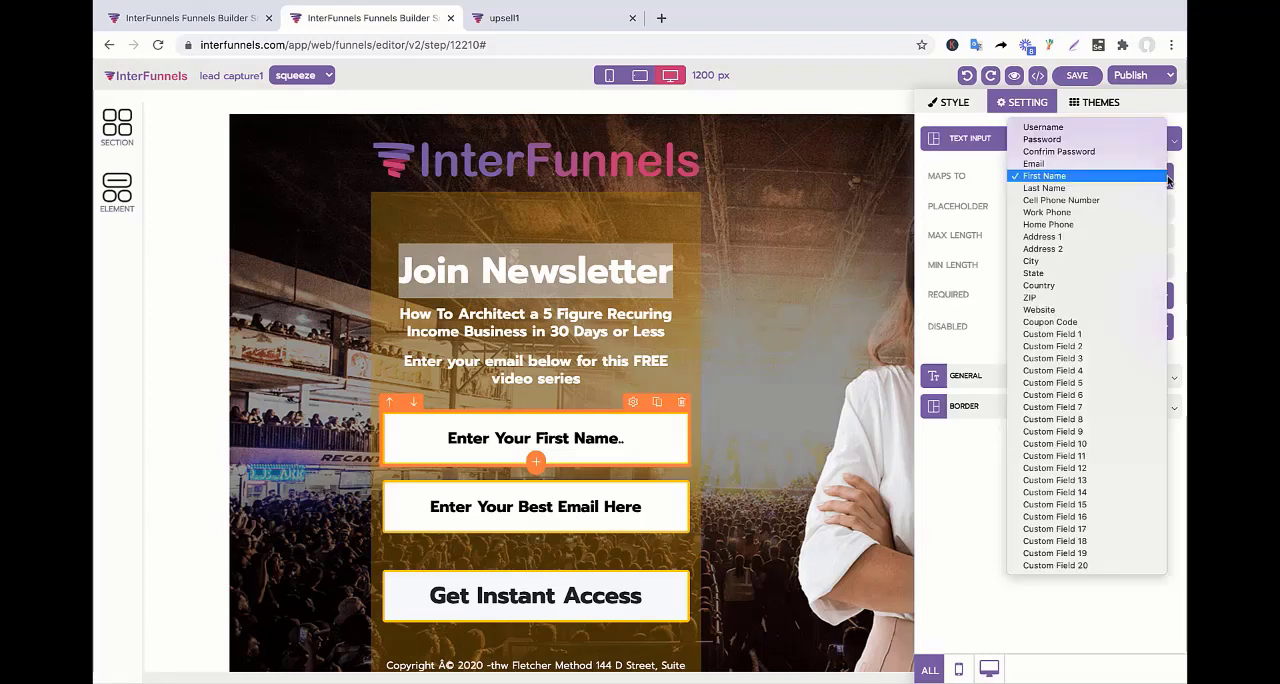
{"action": "left_click", "coordinate": [916, 236]}
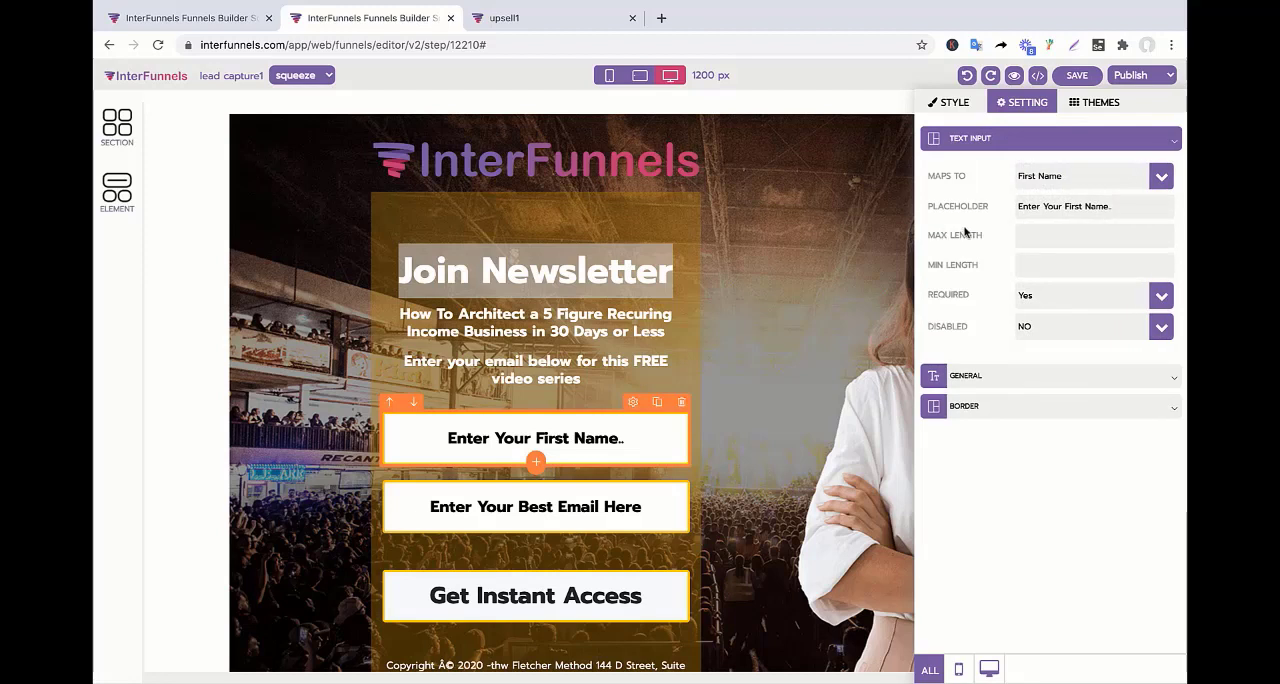
{"action": "left_click", "coordinate": [1106, 177]}
{"action": "left_click", "coordinate": [1105, 176]}
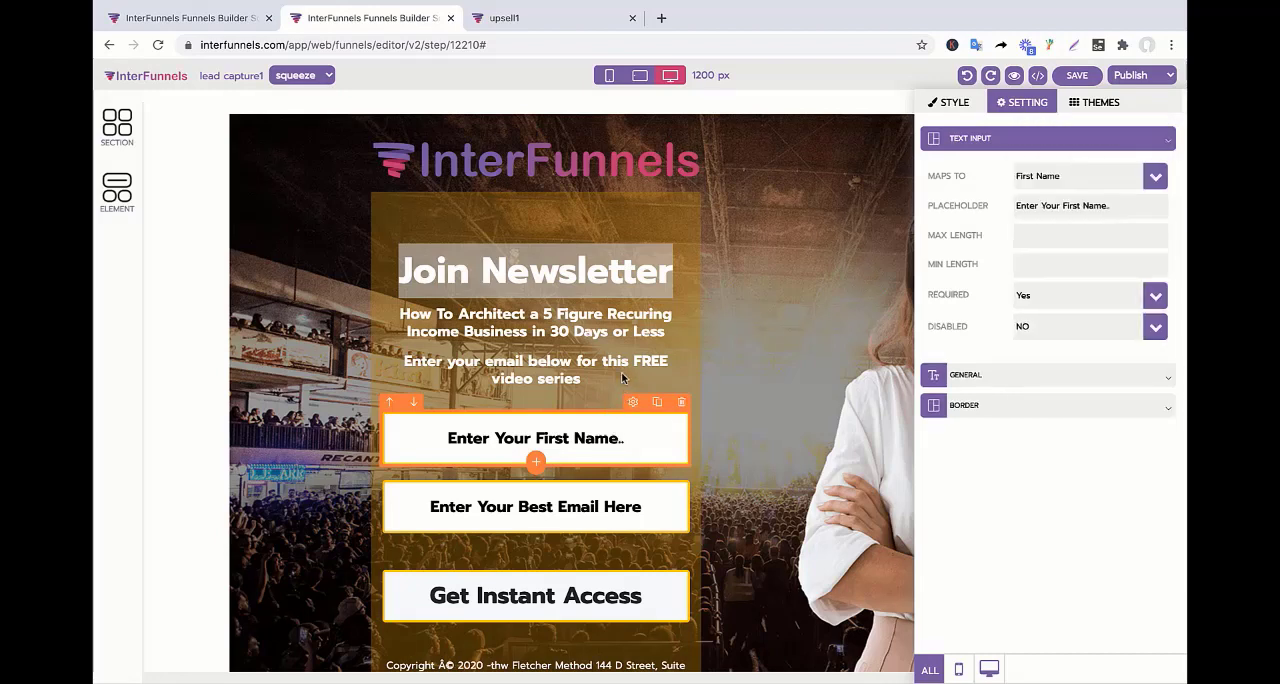
Close the first-name input's settings and save the squeeze page.
{"action": "left_click", "coordinate": [743, 309]}
{"action": "left_click", "coordinate": [665, 283]}
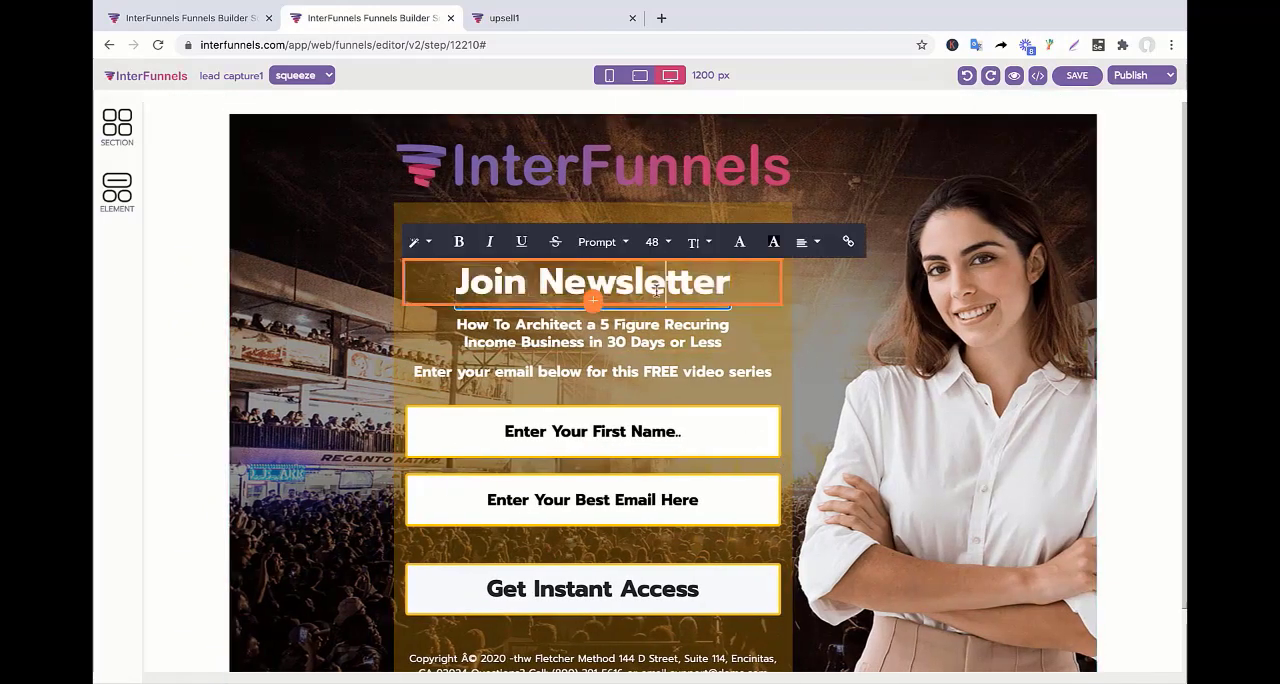
{"action": "left_click", "coordinate": [697, 366]}
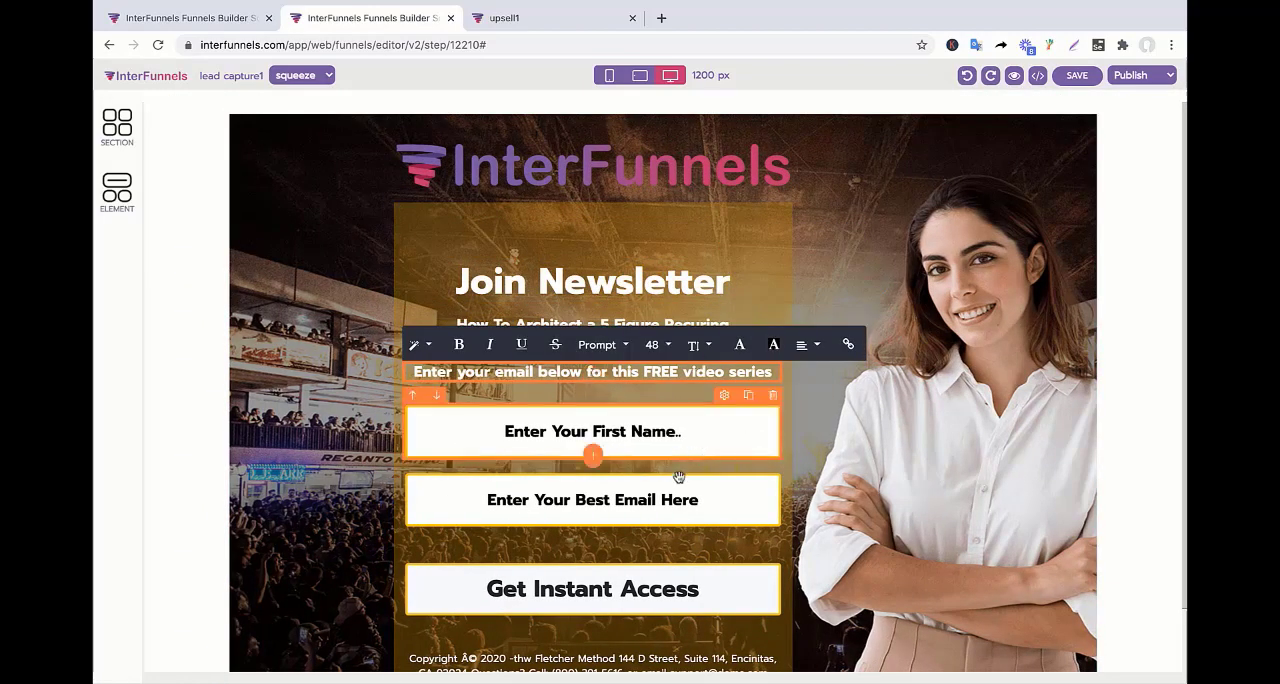
{"action": "left_click", "coordinate": [1072, 80]}
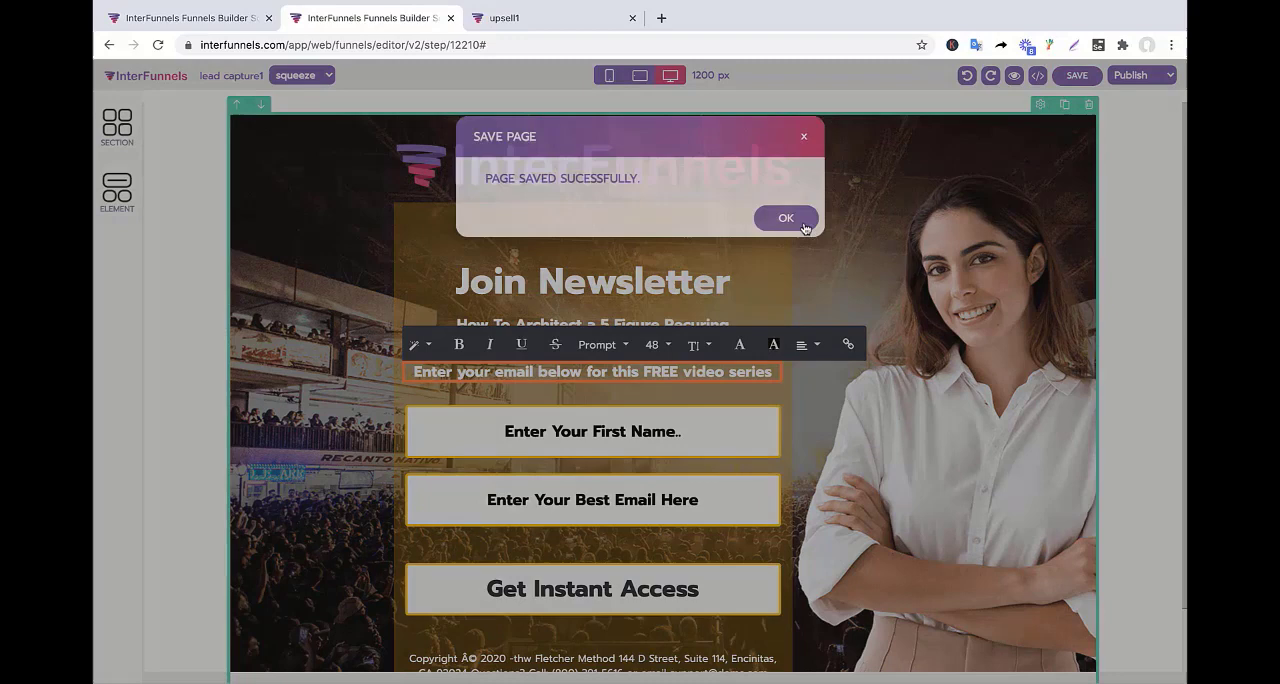
{"action": "left_click", "coordinate": [790, 219]}
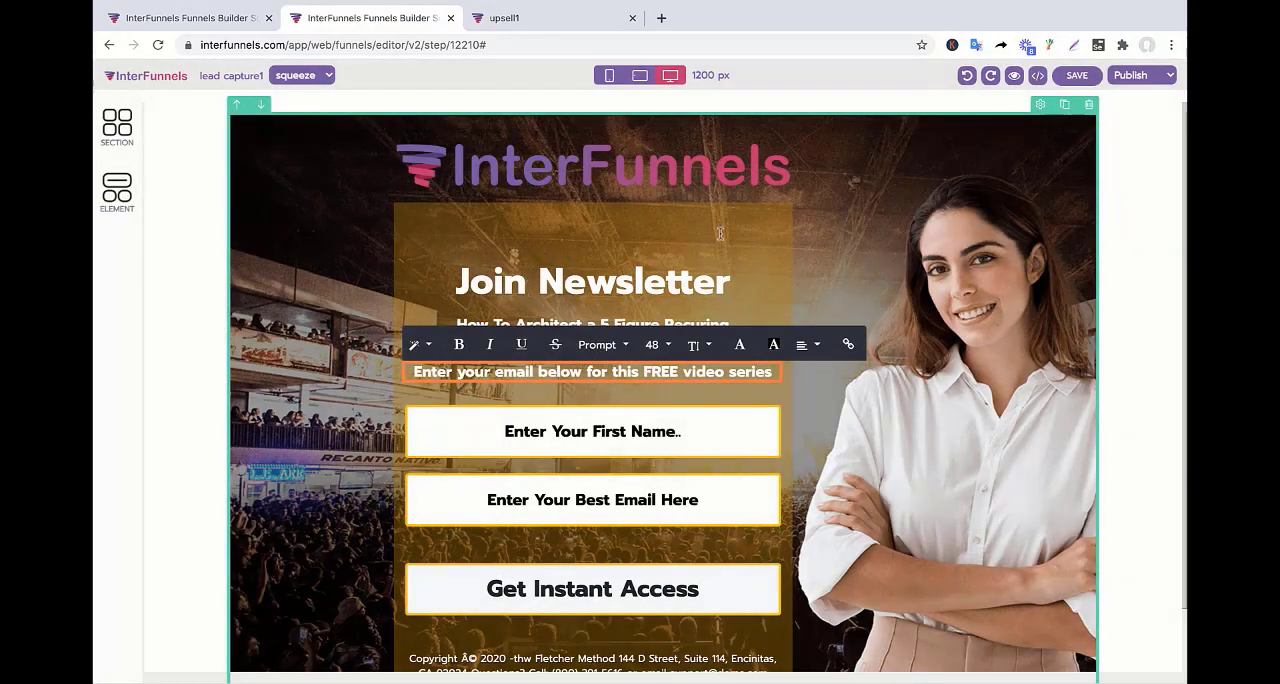
{"action": "left_click", "coordinate": [180, 18]}
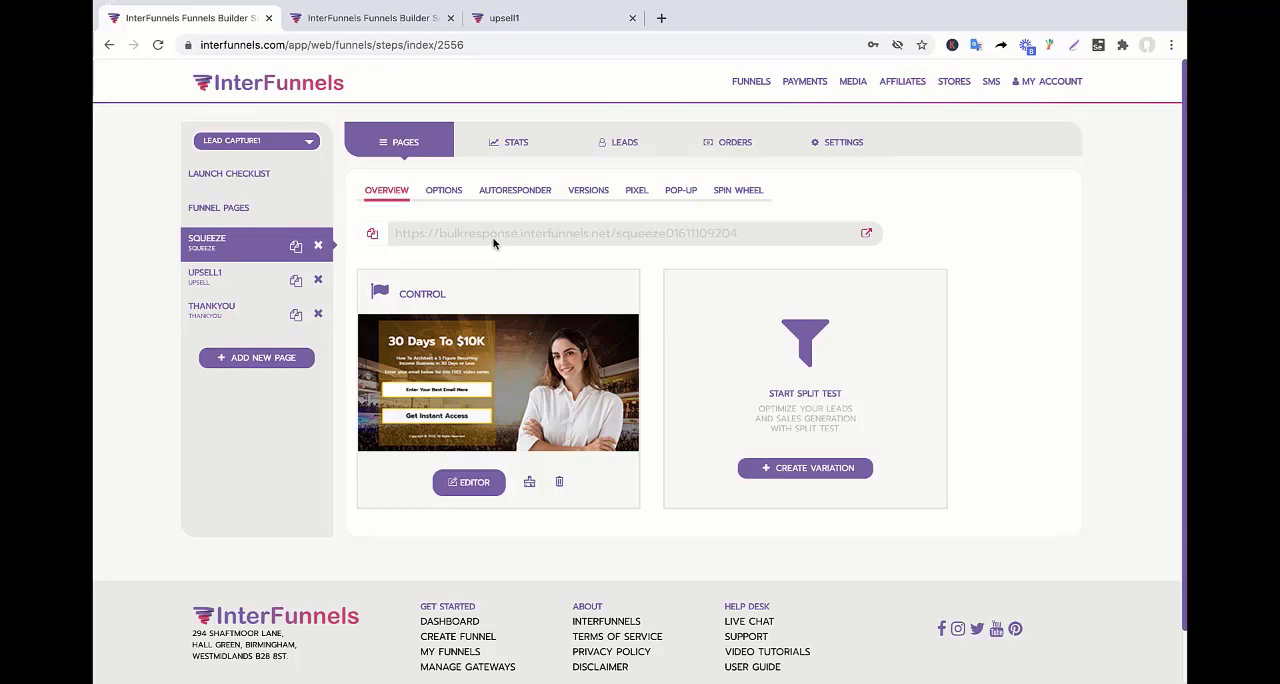
{"action": "left_click", "coordinate": [395, 17]}
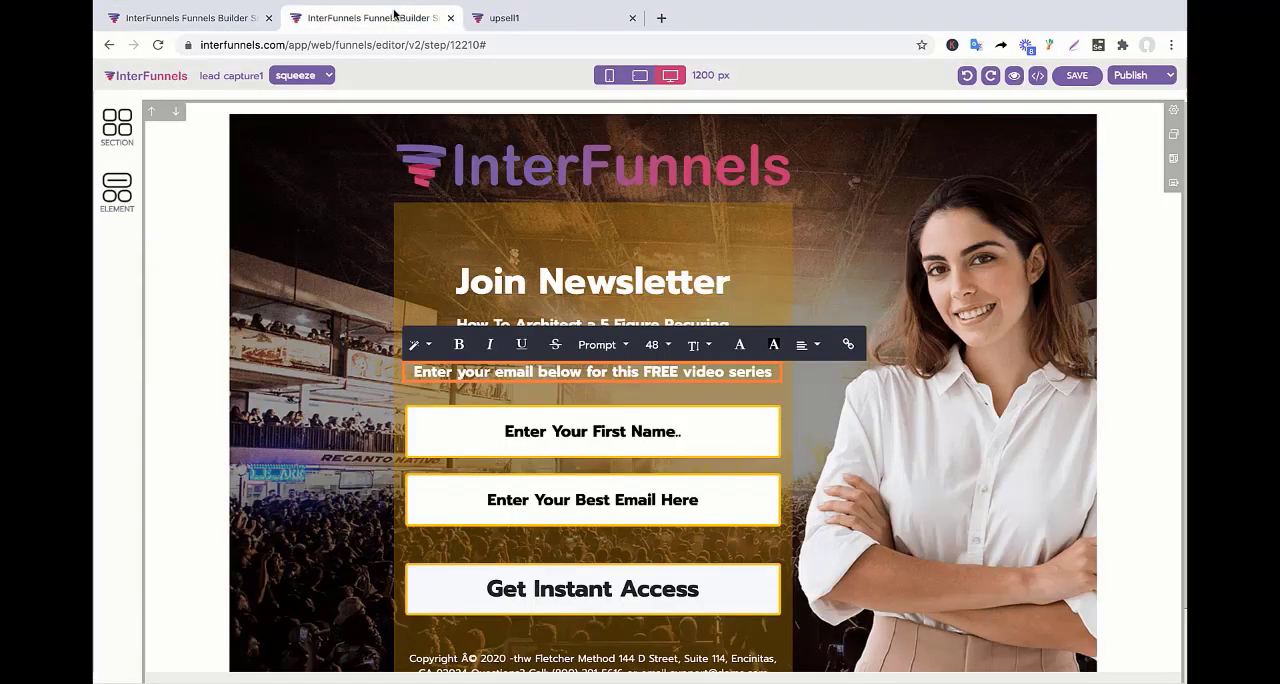
{"action": "left_click", "coordinate": [500, 17]}
{"action": "left_click", "coordinate": [378, 20]}
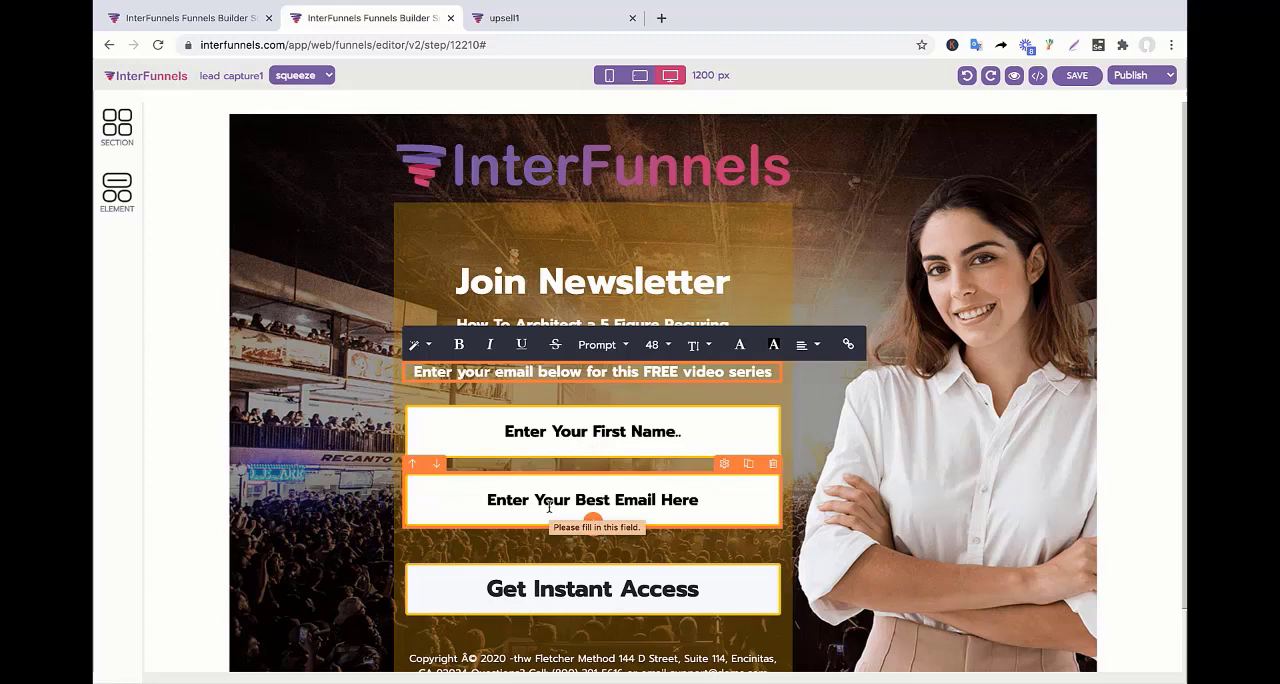
Enable an autoresponder in the funnel's settings and choose MailChimp as the service.
{"action": "left_click", "coordinate": [163, 19]}
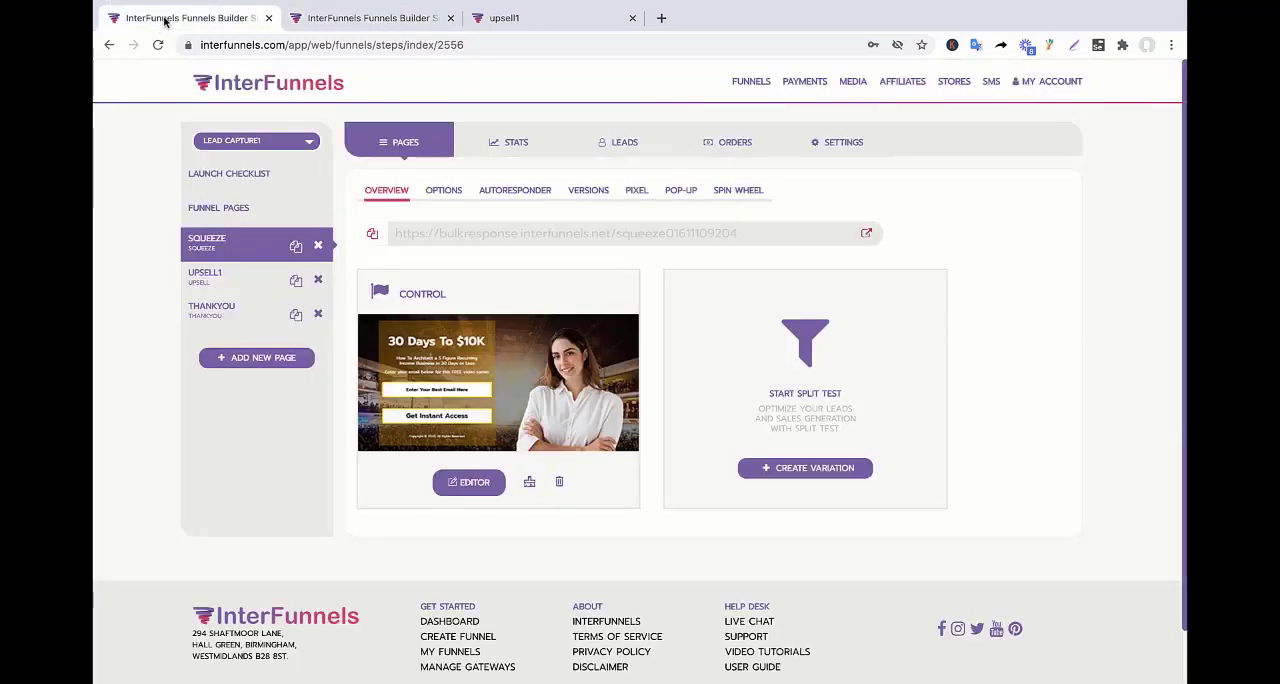
{"action": "left_click", "coordinate": [861, 150]}
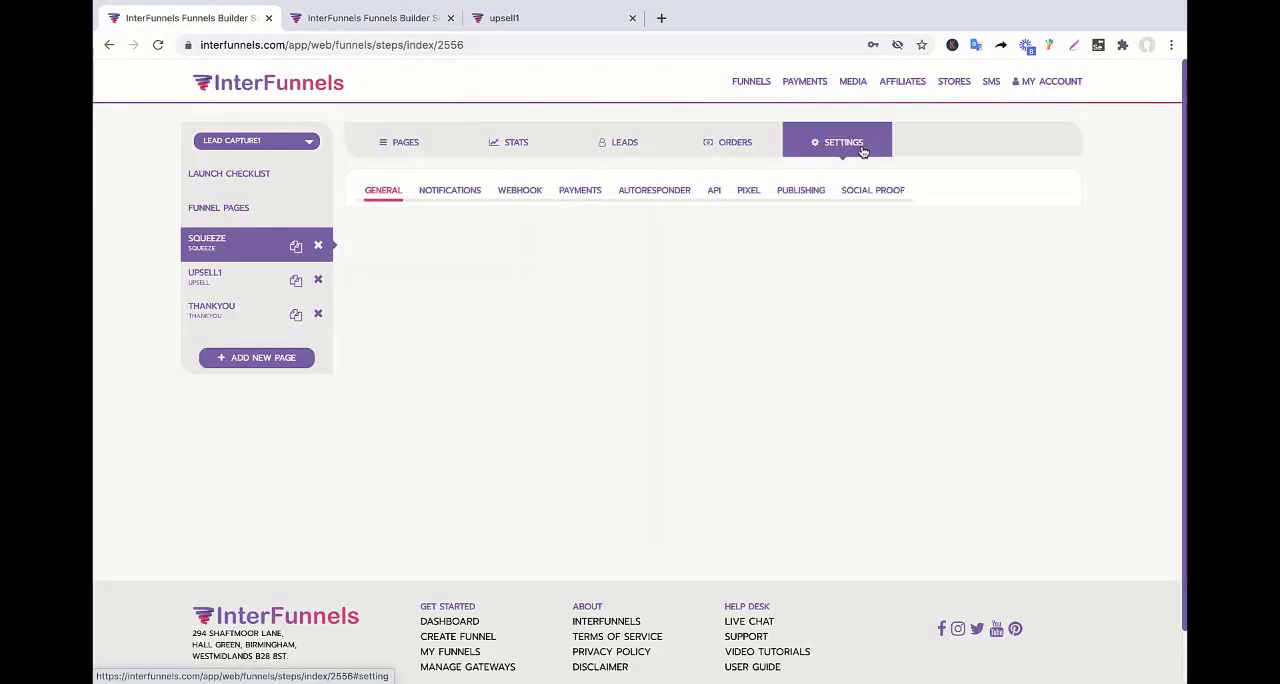
{"action": "left_click", "coordinate": [670, 197]}
{"action": "left_click", "coordinate": [714, 258]}
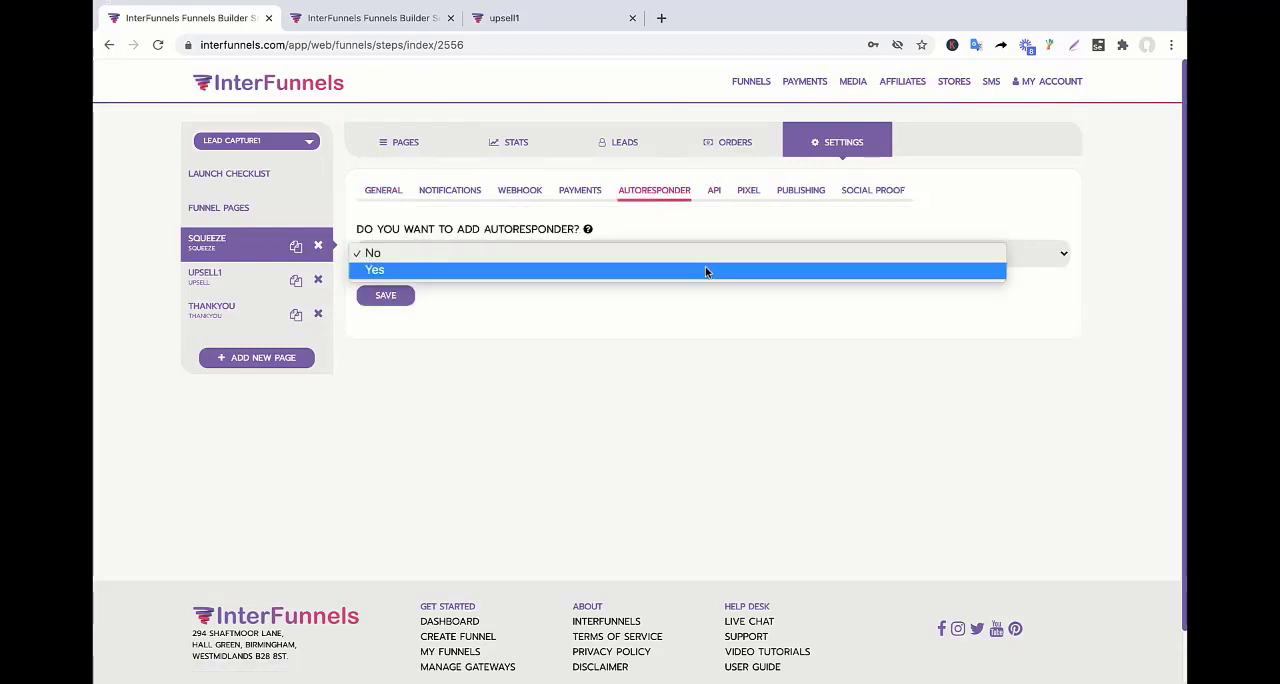
{"action": "left_click", "coordinate": [705, 271]}
{"action": "left_click", "coordinate": [592, 327]}
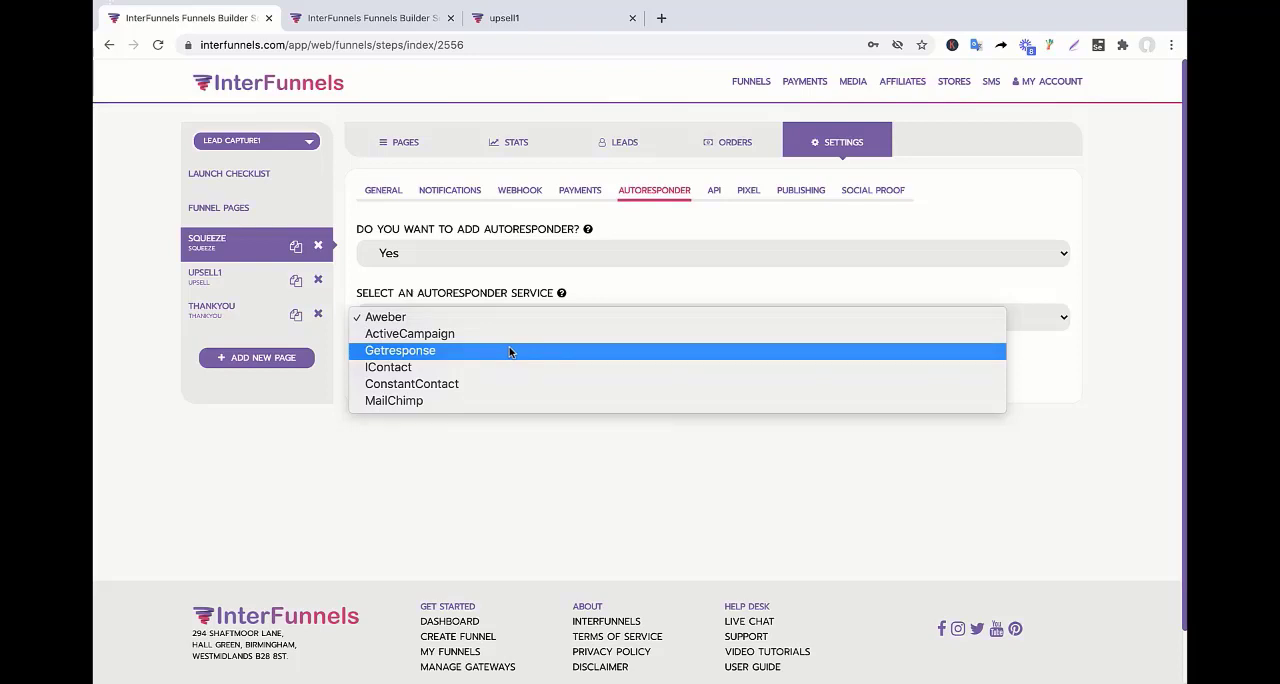
{"action": "left_click", "coordinate": [479, 403]}
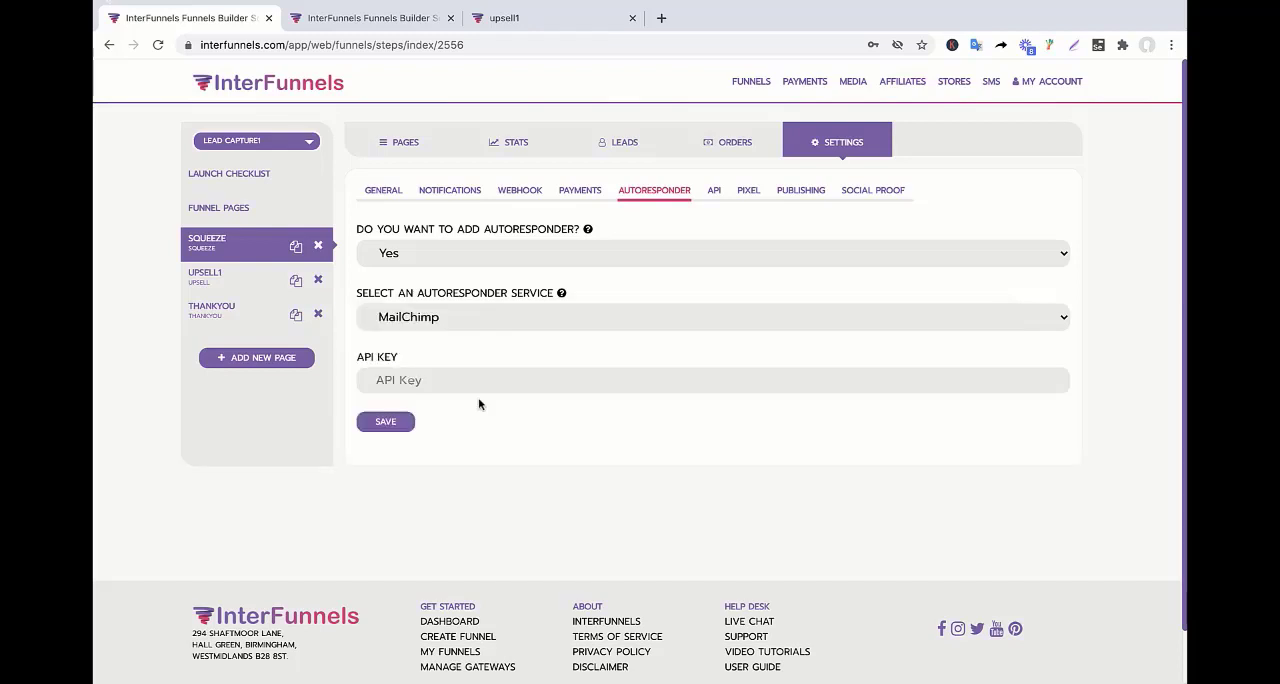
Paste the MailChimp API key and save the funnel's autoresponder settings.
{"action": "right_click", "coordinate": [390, 380]}
{"action": "left_click", "coordinate": [432, 463]}
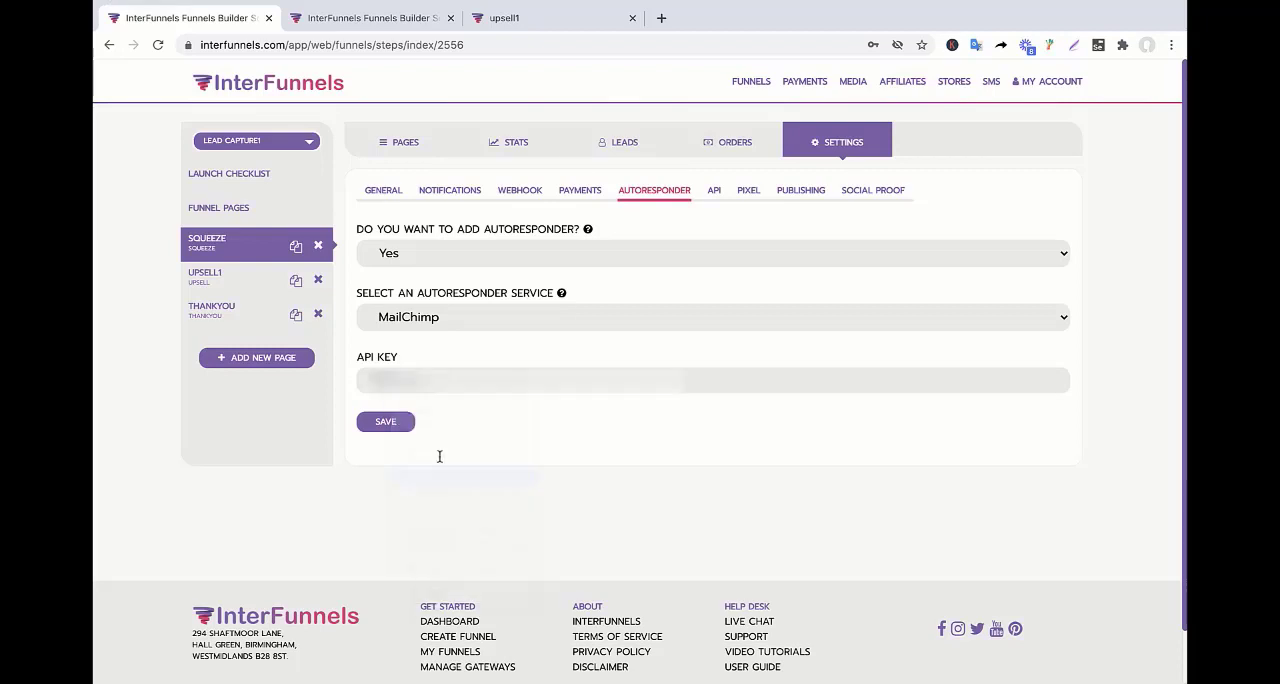
{"action": "left_click", "coordinate": [401, 424]}
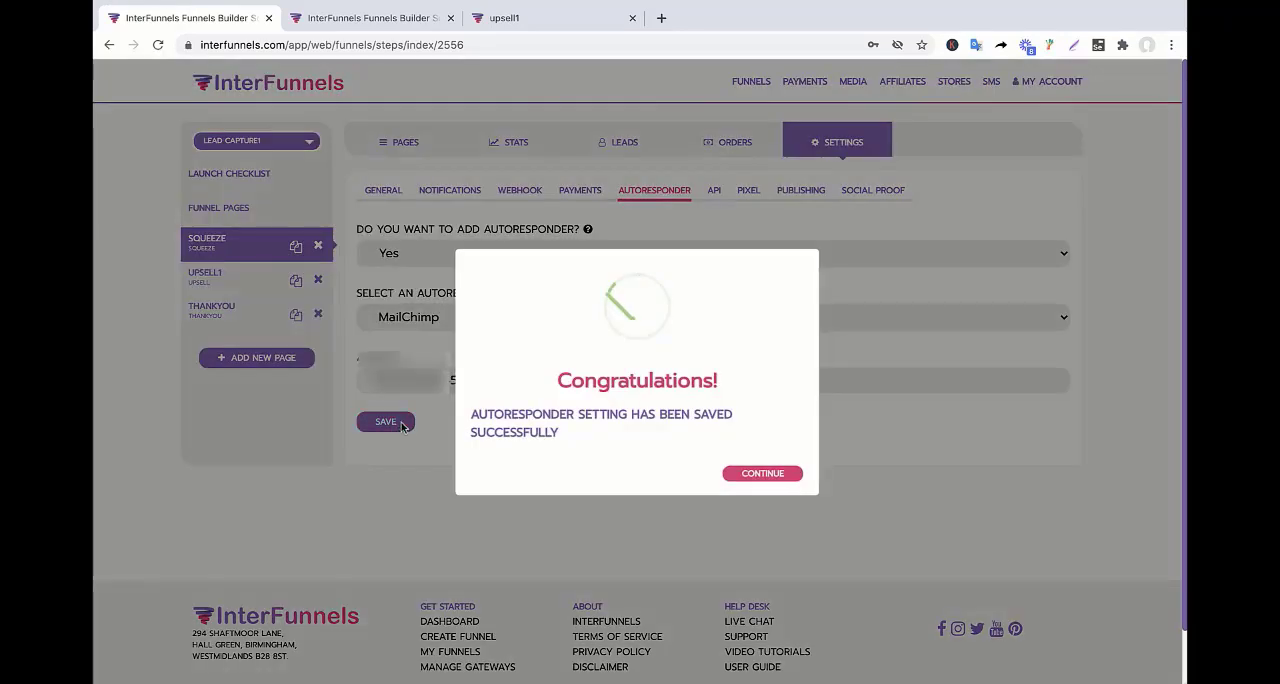
{"action": "left_click", "coordinate": [776, 474]}
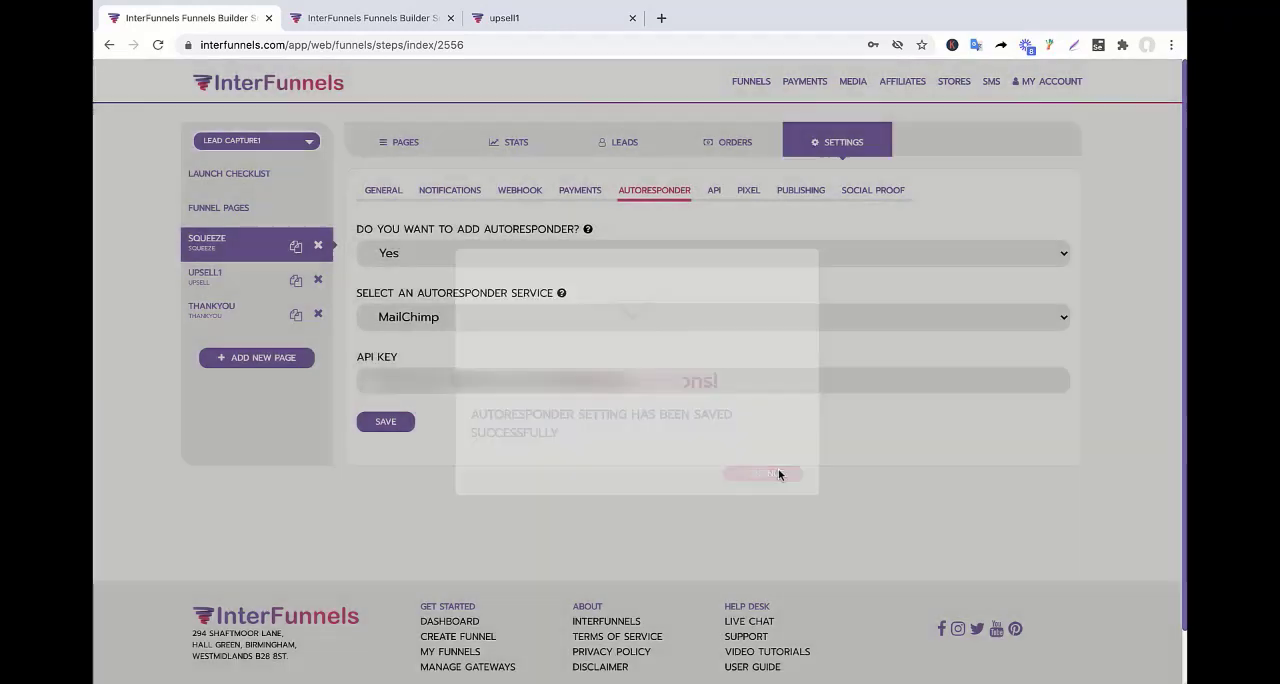
Turn on the squeeze page's autoresponder action for visitors who exit or submit the form, and open its list settings.
{"action": "left_click", "coordinate": [414, 143]}
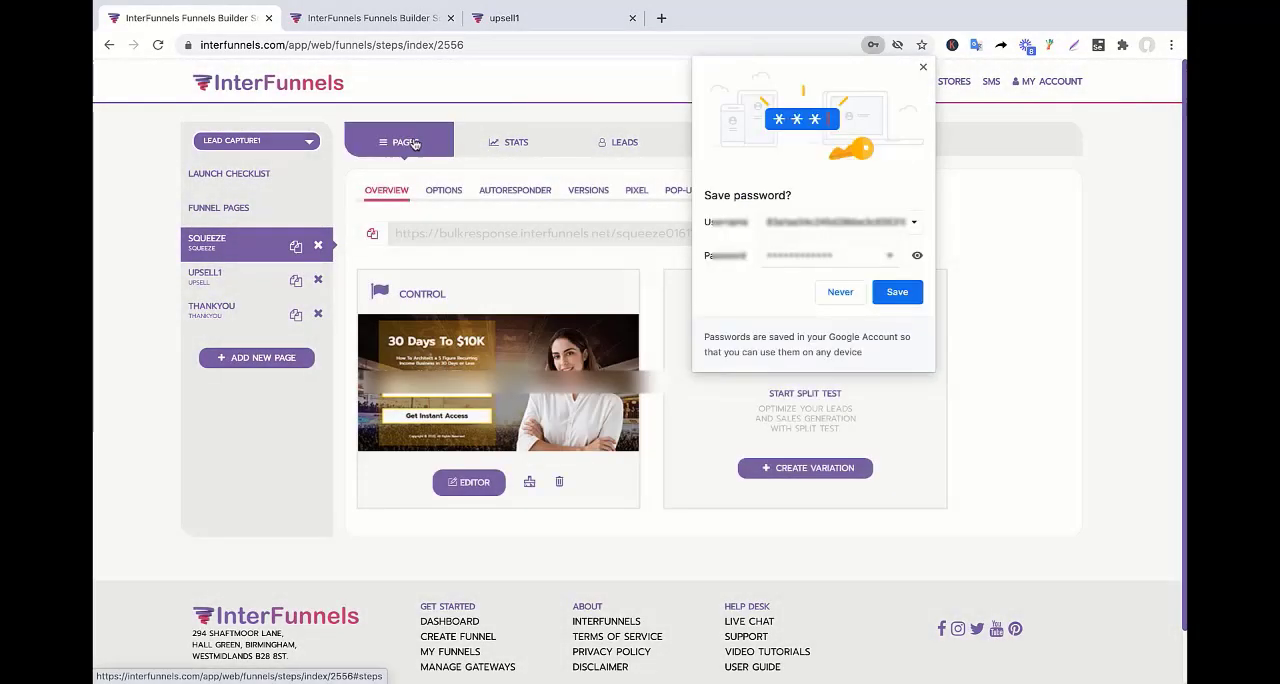
{"action": "left_click", "coordinate": [923, 67]}
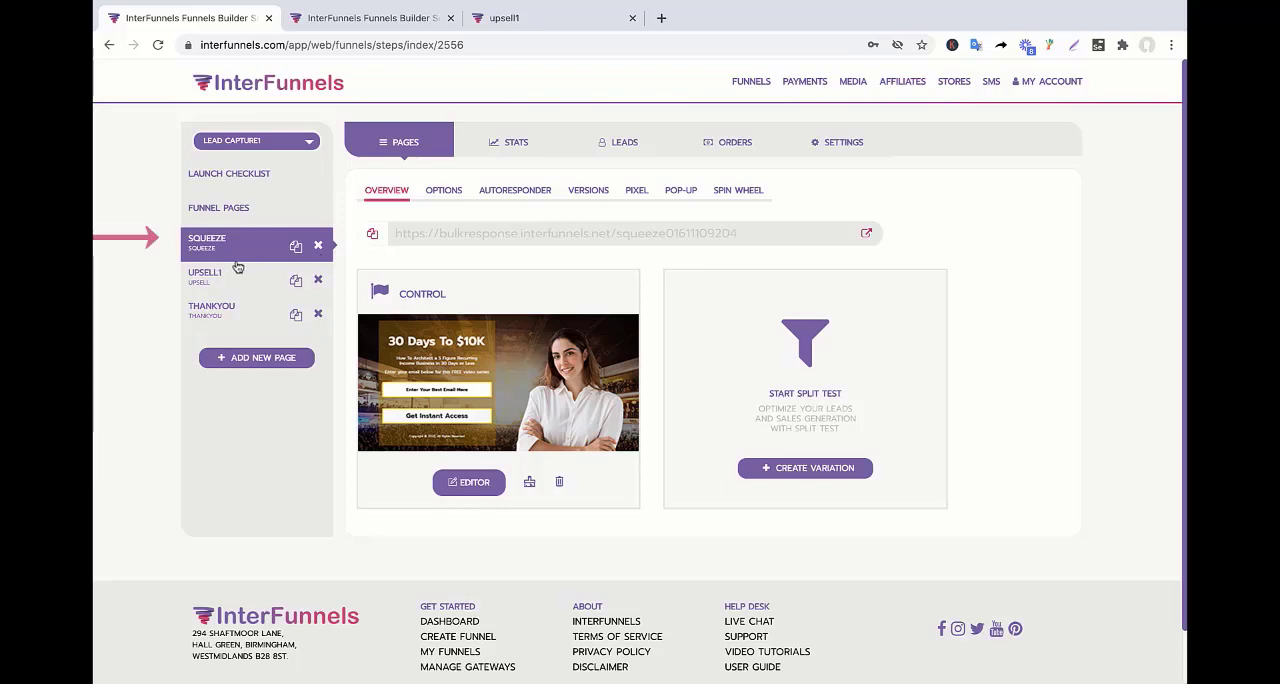
{"action": "left_click", "coordinate": [533, 200]}
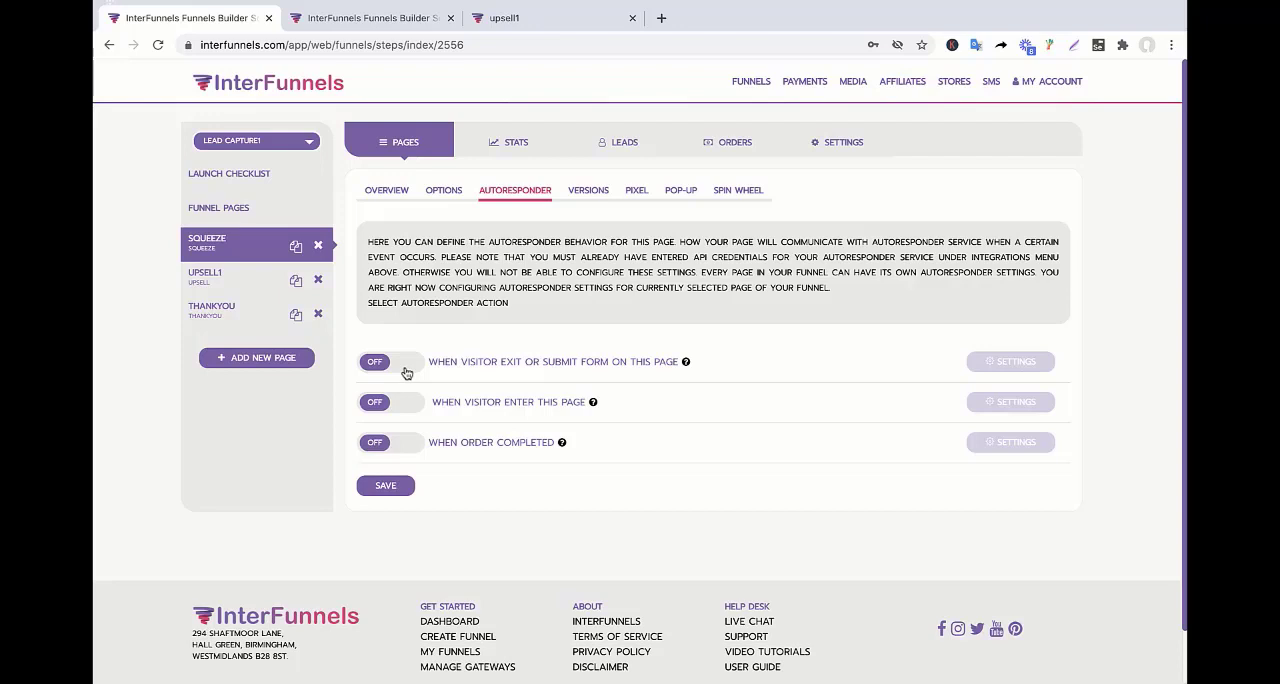
{"action": "left_click", "coordinate": [405, 368]}
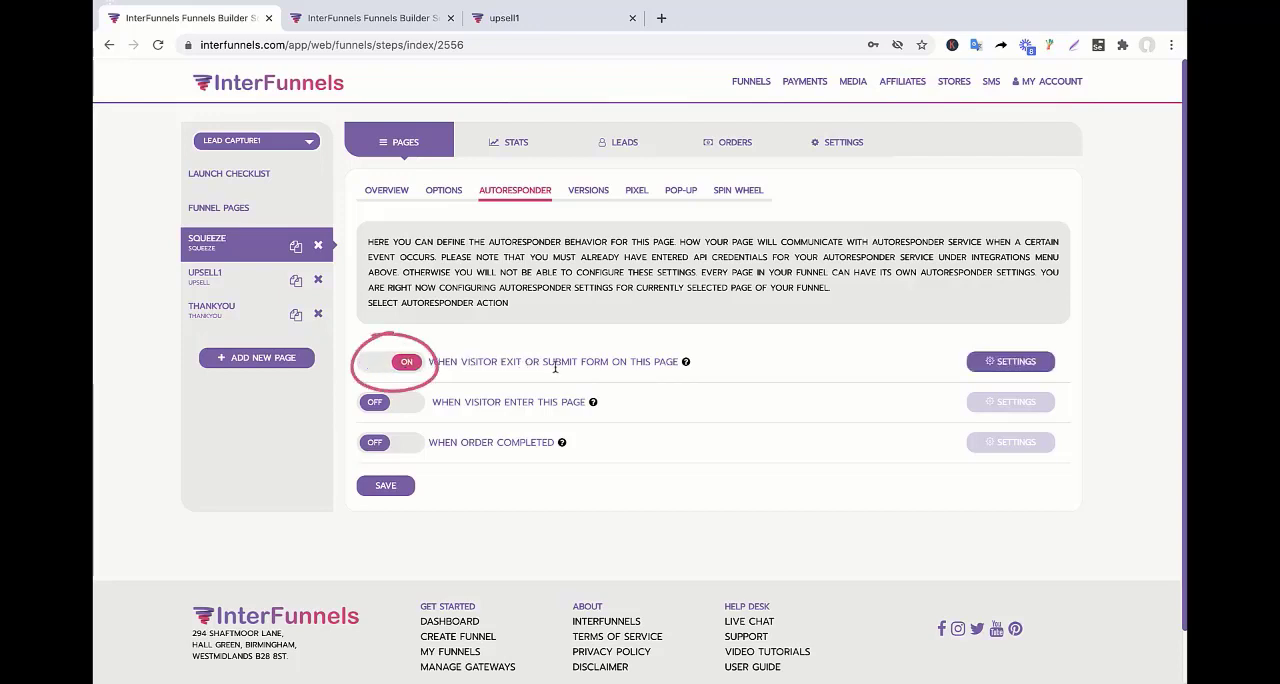
{"action": "left_click", "coordinate": [994, 366]}
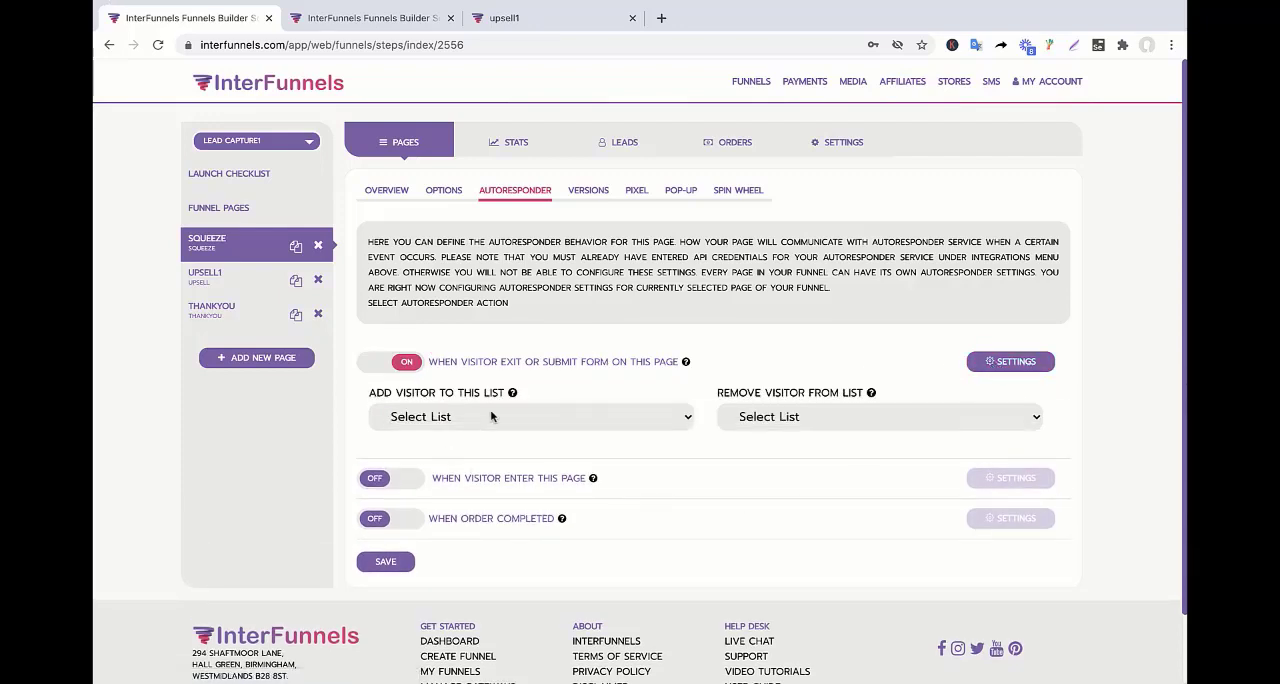
Choose popup2 as the list visitors are added to and save the squeeze page's autoresponder settings.
{"action": "left_click", "coordinate": [491, 416]}
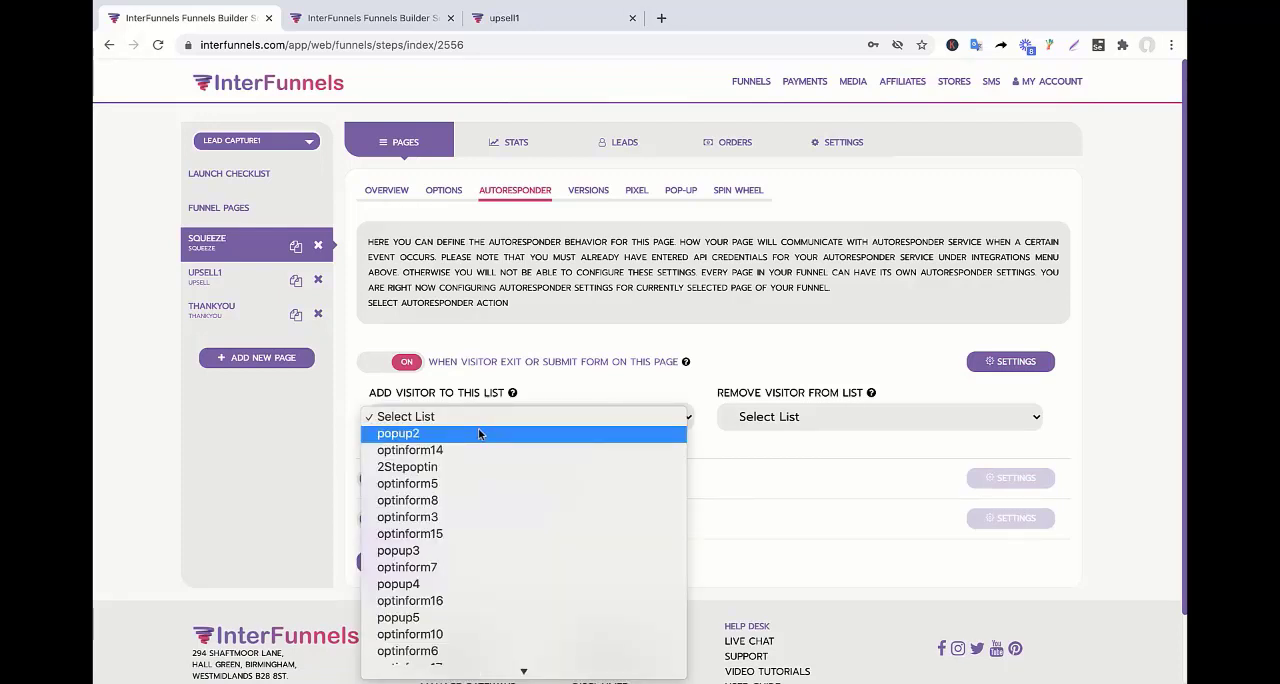
{"action": "left_click", "coordinate": [479, 433]}
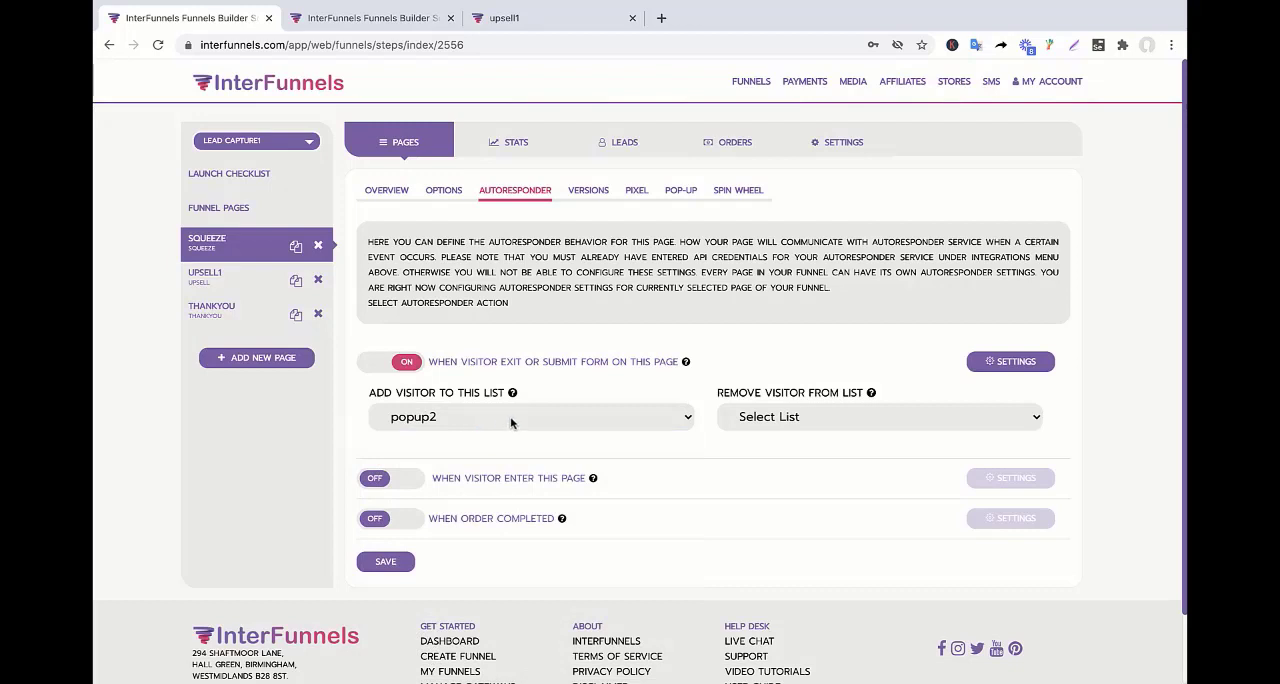
{"action": "left_click", "coordinate": [510, 418]}
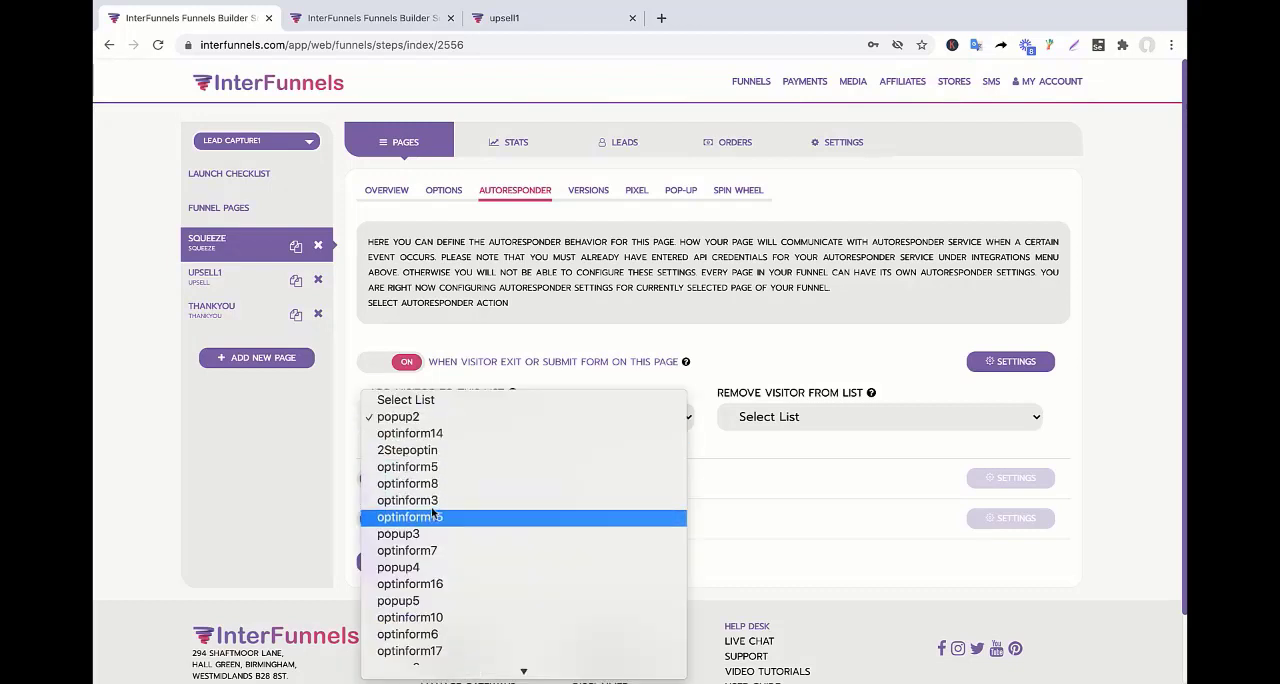
{"action": "left_click", "coordinate": [458, 420]}
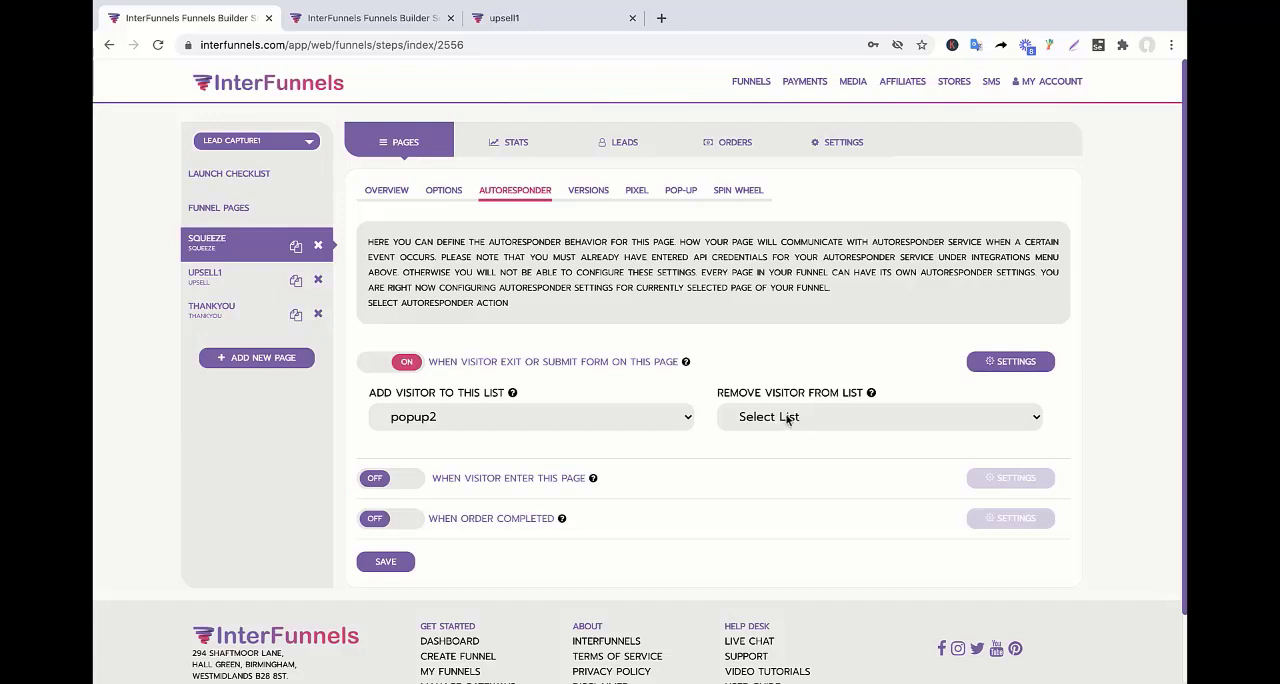
{"action": "left_click", "coordinate": [387, 563]}
{"action": "left_click", "coordinate": [765, 463]}
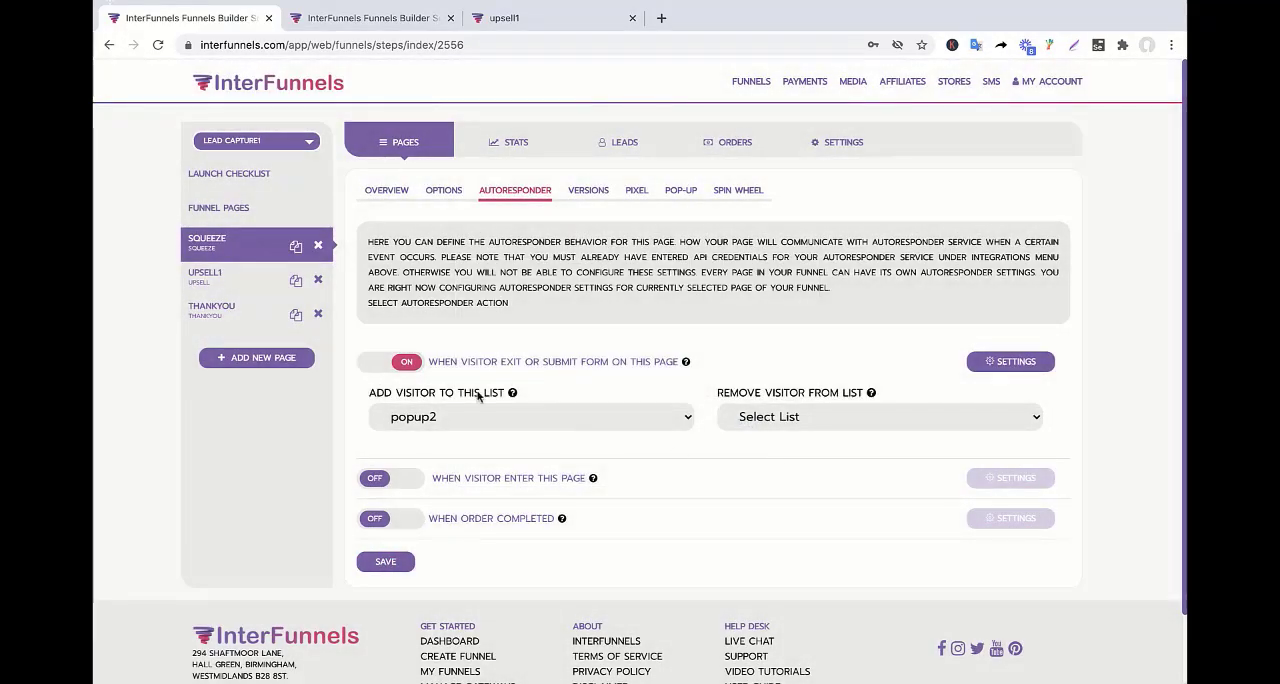
Move the thankyou page above upsell1 in the funnel's page order.
{"action": "left_click", "coordinate": [222, 242]}
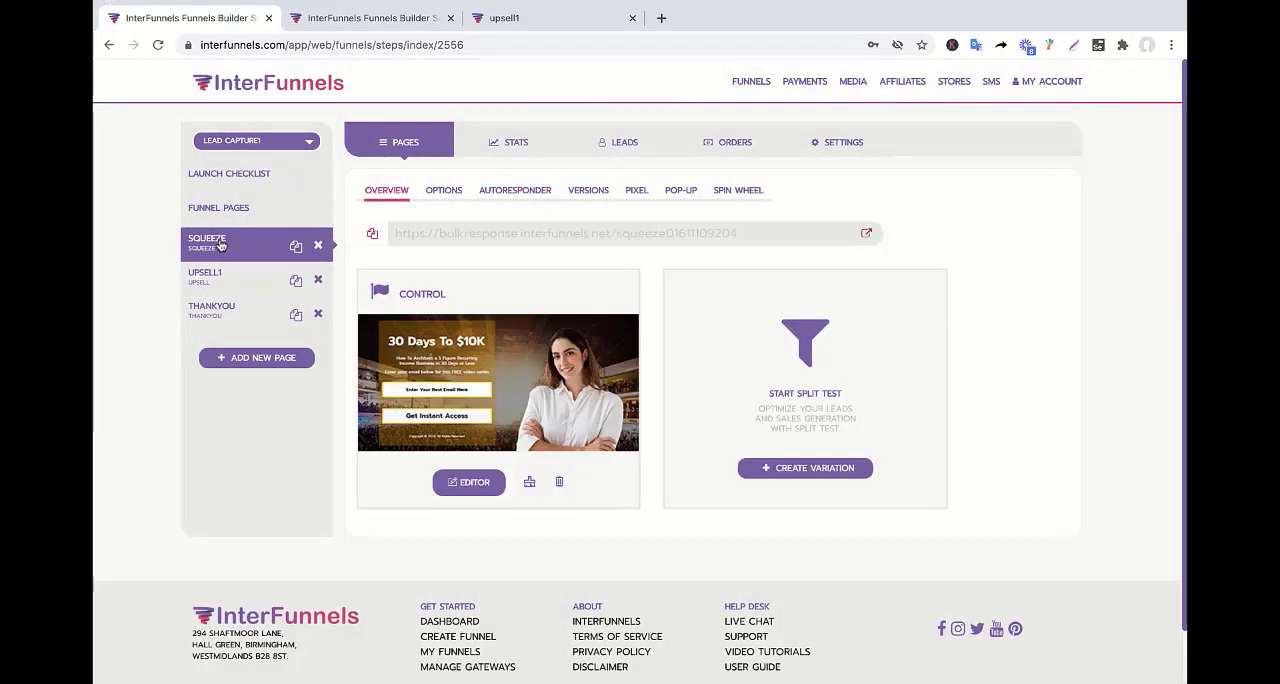
{"action": "left_click", "coordinate": [222, 315]}
{"action": "left_click_drag", "start_coordinate": [224, 291], "coordinate": [222, 274]}
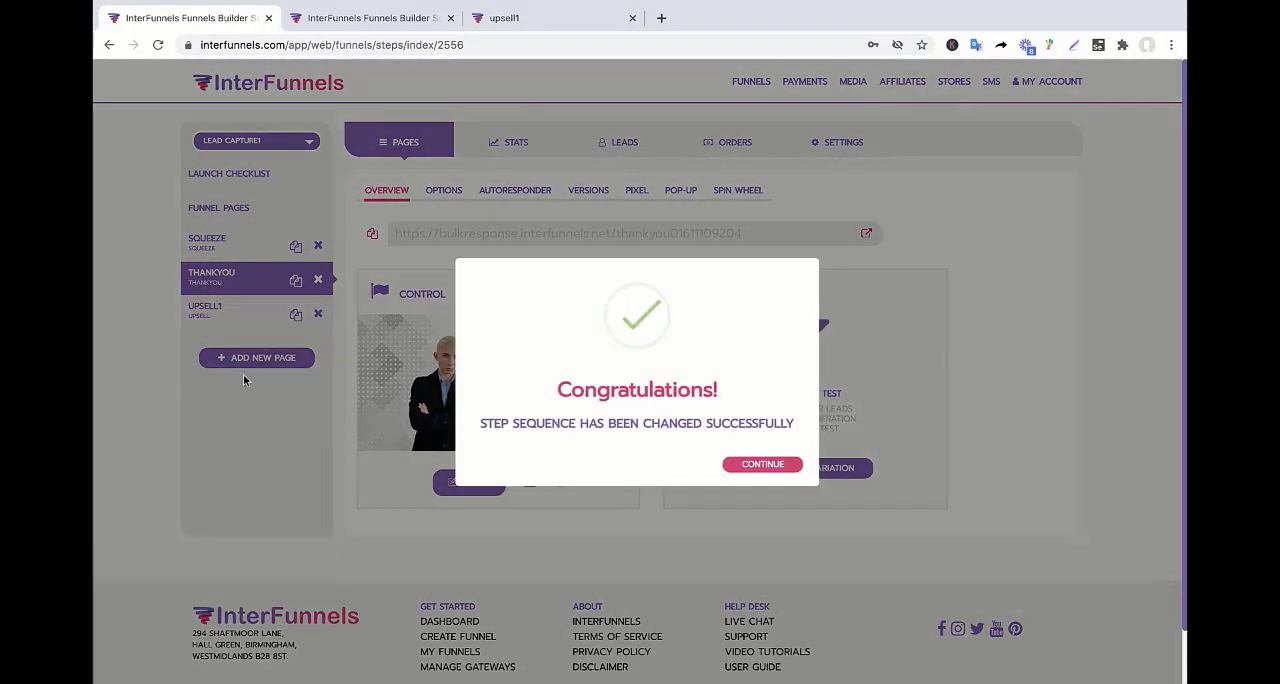
{"action": "left_click", "coordinate": [740, 464]}
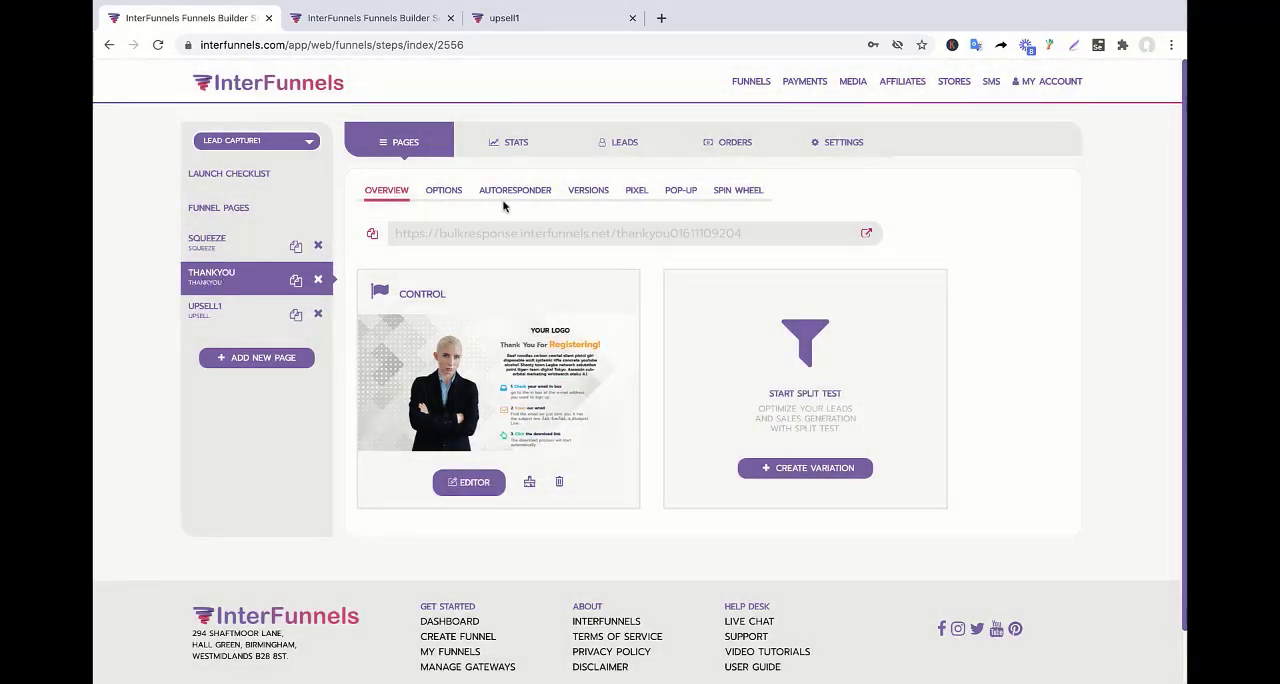
Open the live squeeze page and submit its opt-in form with a test first name and e-mail address.
{"action": "left_click", "coordinate": [228, 252]}
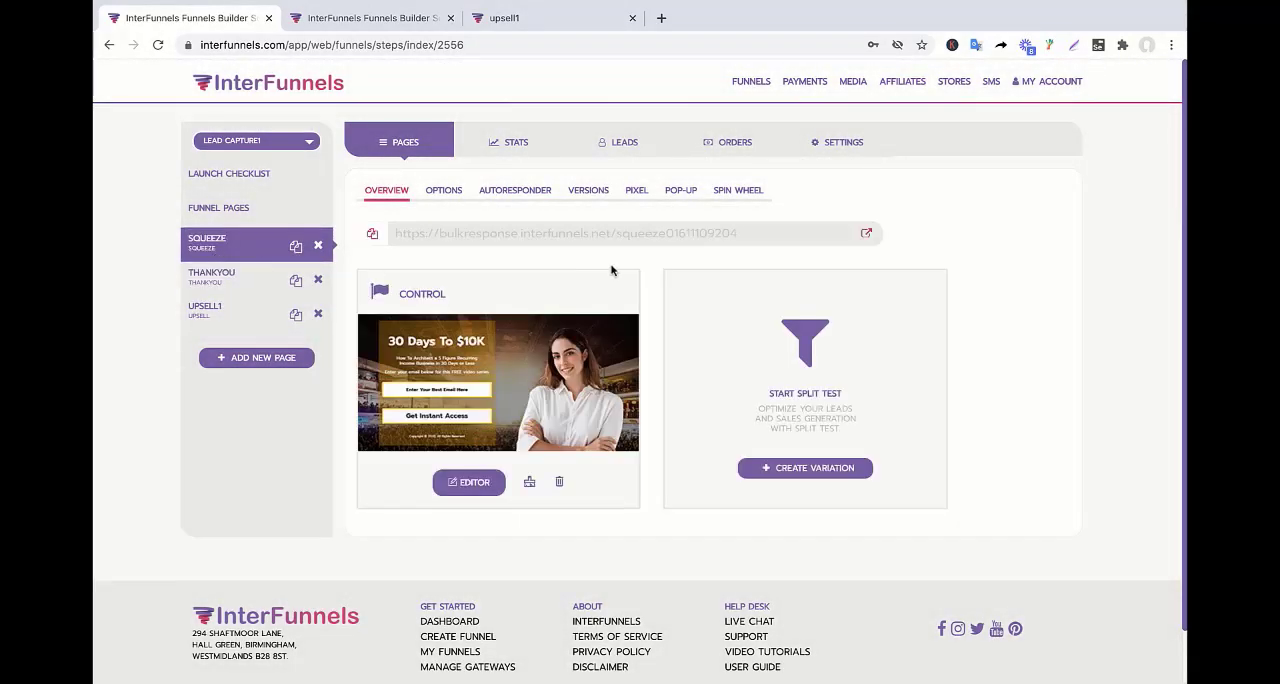
{"action": "left_click", "coordinate": [866, 233]}
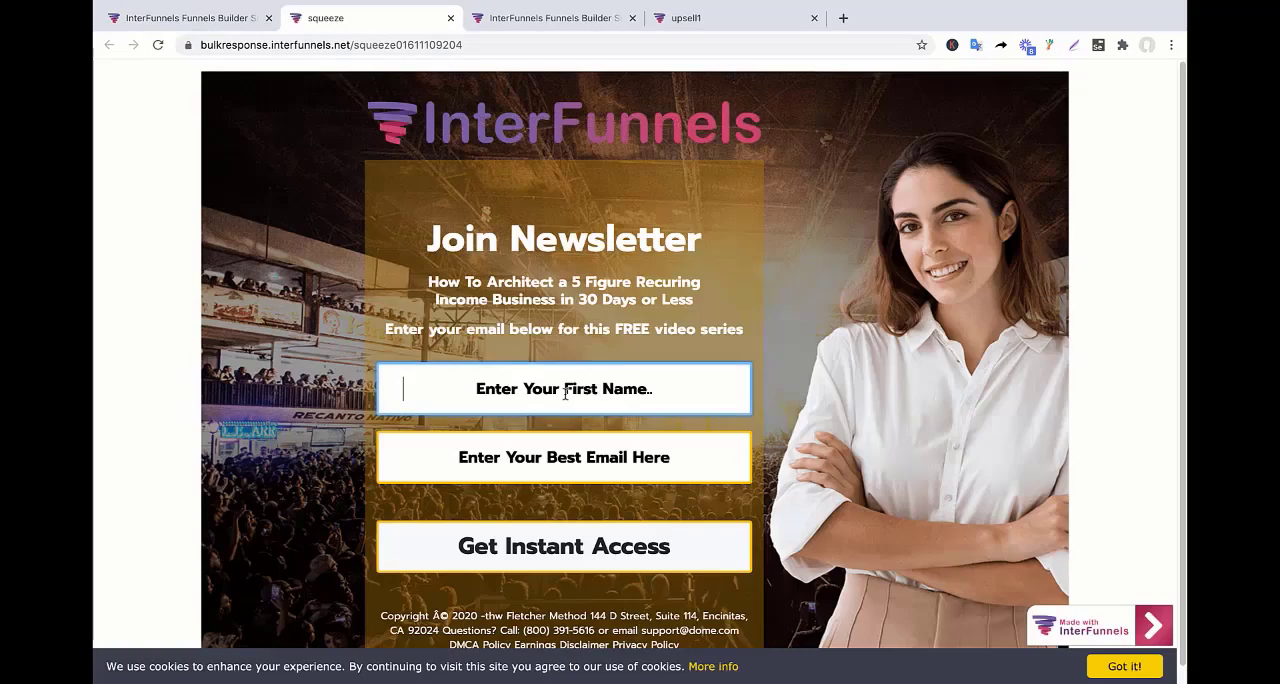
{"action": "type", "text": "Bobby"}
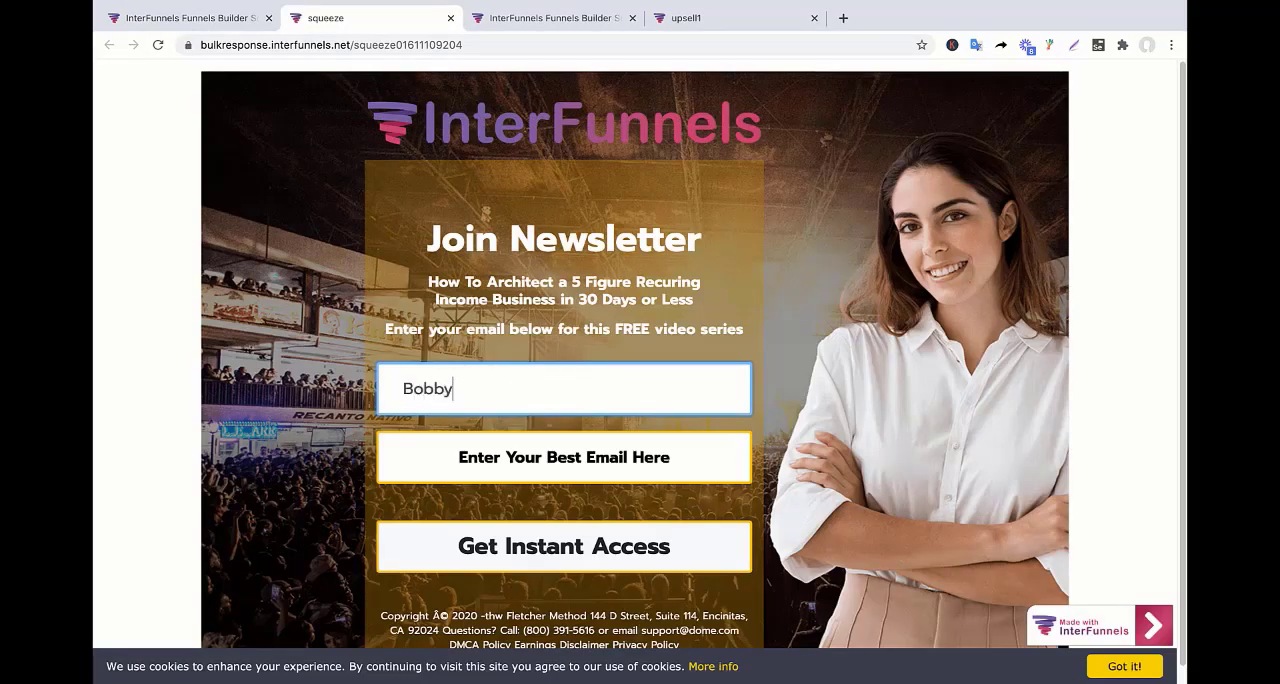
{"action": "key", "text": "Tab"}
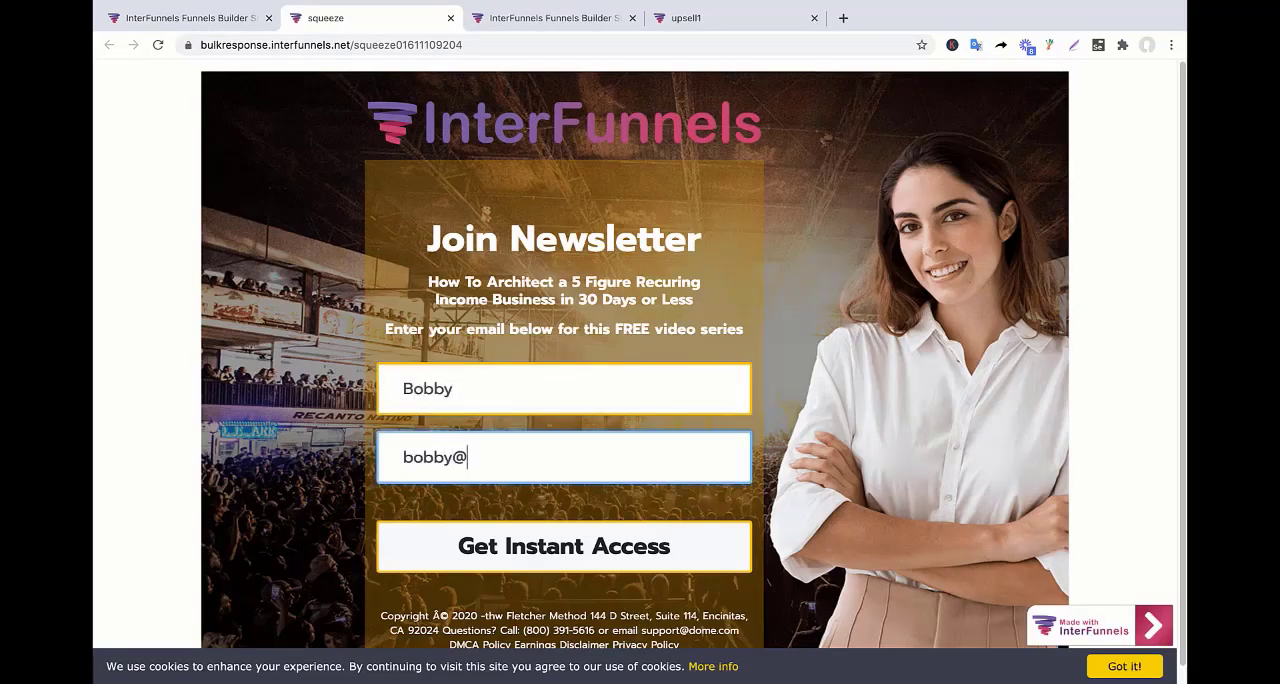
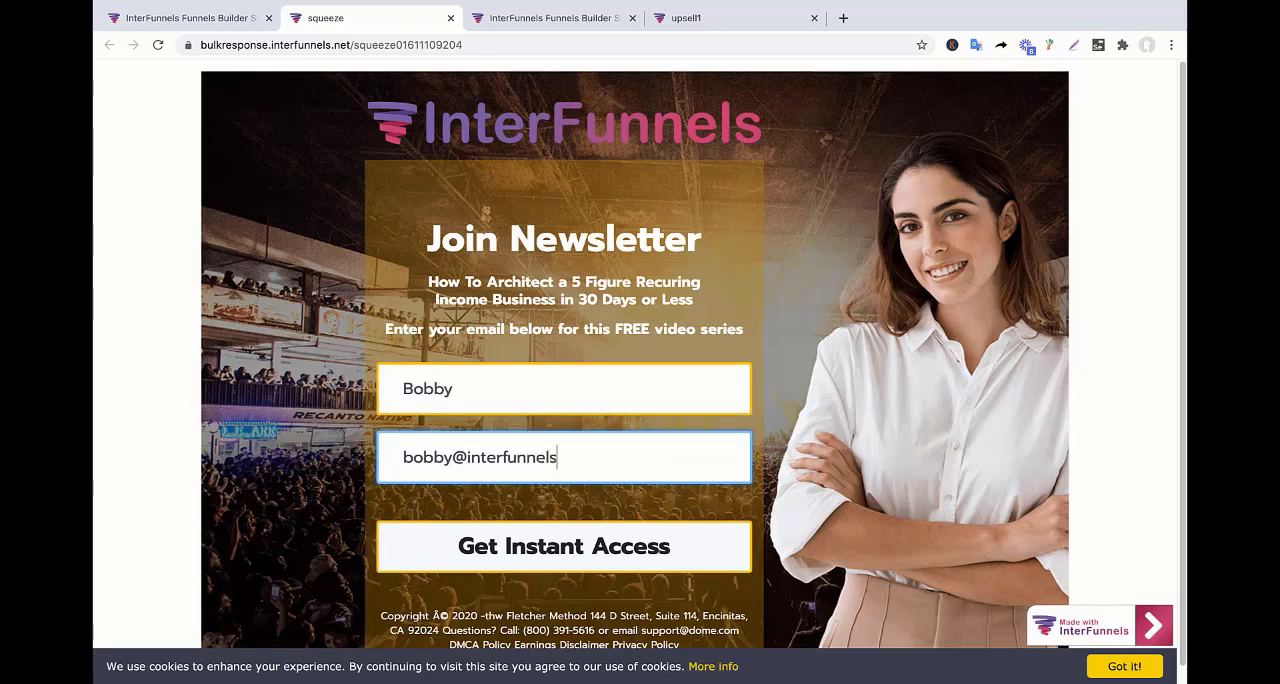
{"action": "left_click", "coordinate": [567, 556]}
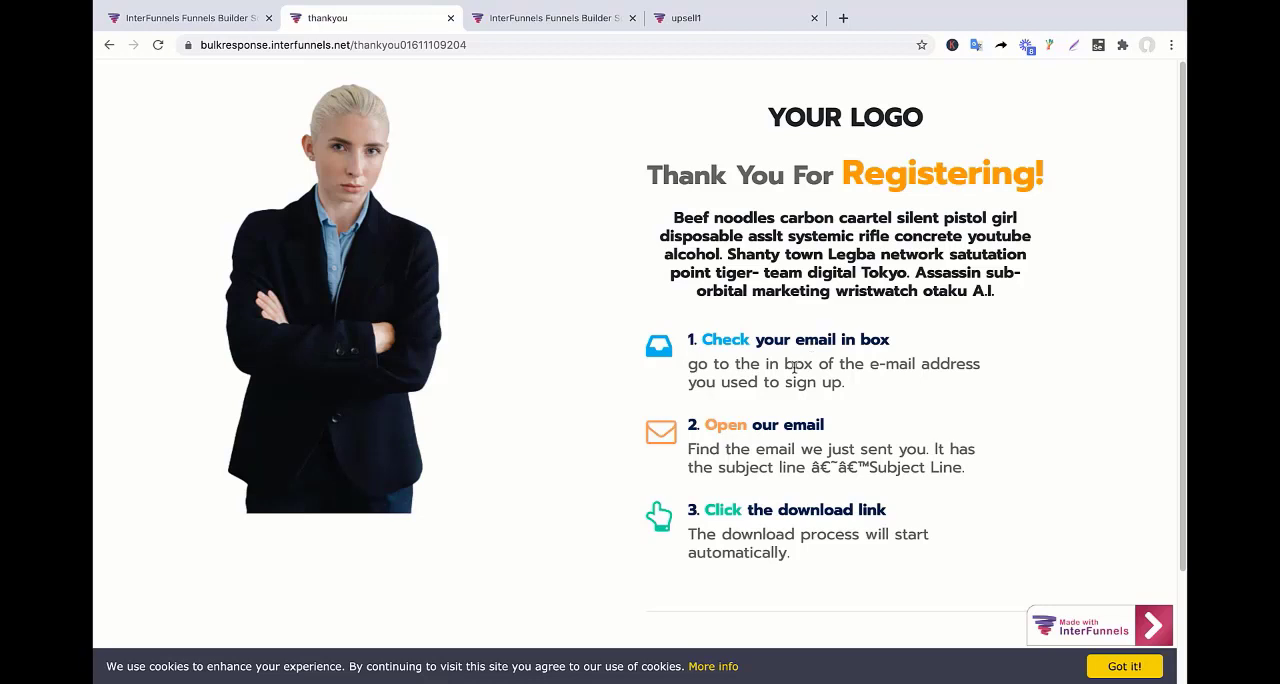
Check the funnel's leads for the test sign-up and return to the funnel pages.
{"action": "left_click", "coordinate": [194, 20]}
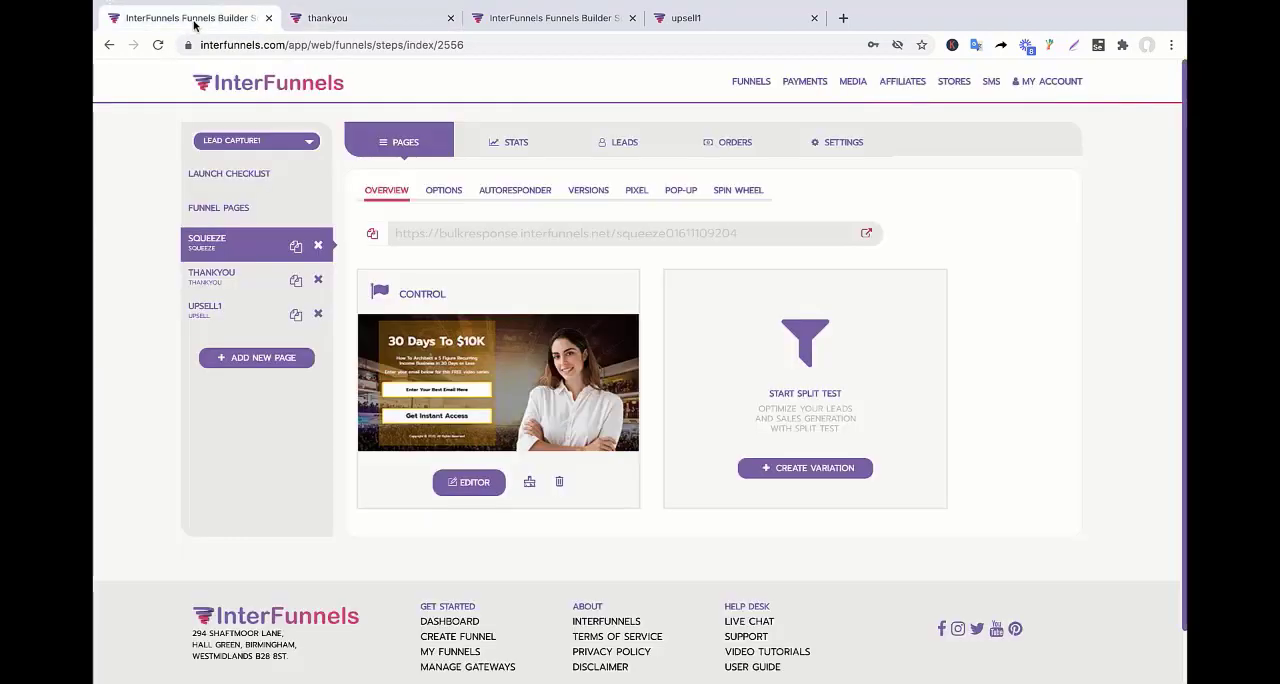
{"action": "left_click", "coordinate": [620, 143]}
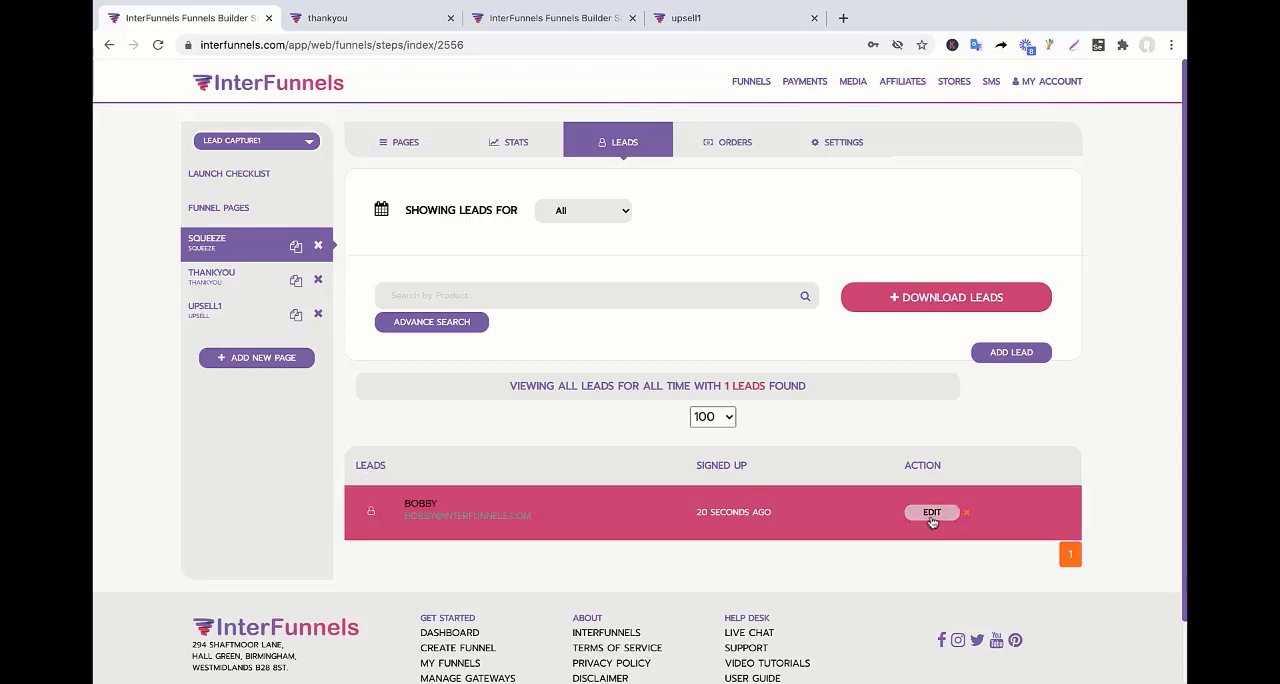
{"action": "left_click", "coordinate": [400, 144]}
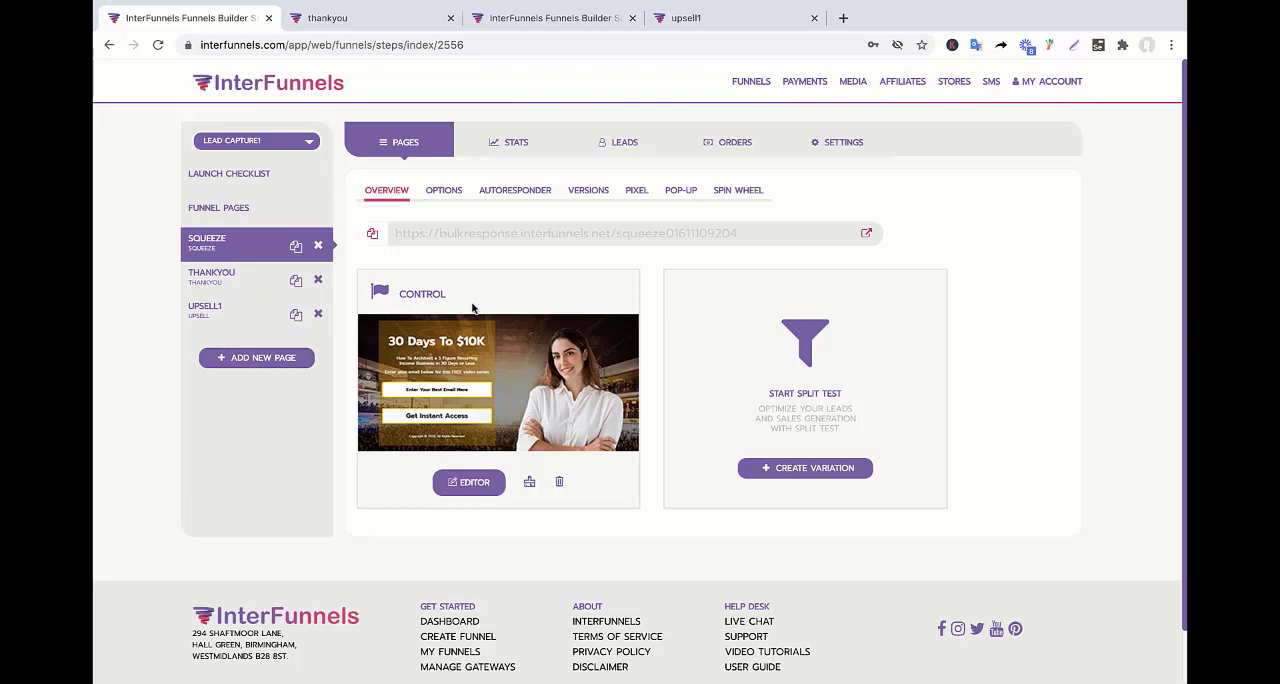
Add a new Opt-in page to the funnel with step2 as both its name and its path.
{"action": "left_click", "coordinate": [252, 358]}
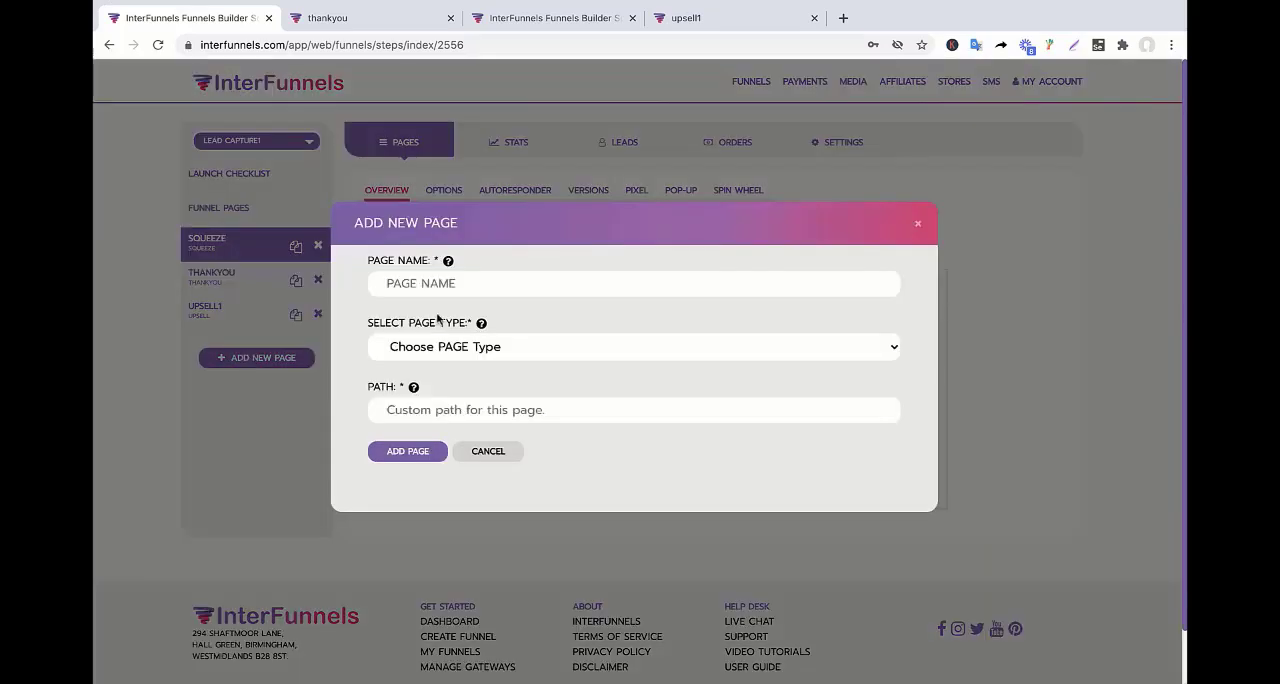
{"action": "left_click", "coordinate": [525, 348]}
{"action": "left_click", "coordinate": [448, 364]}
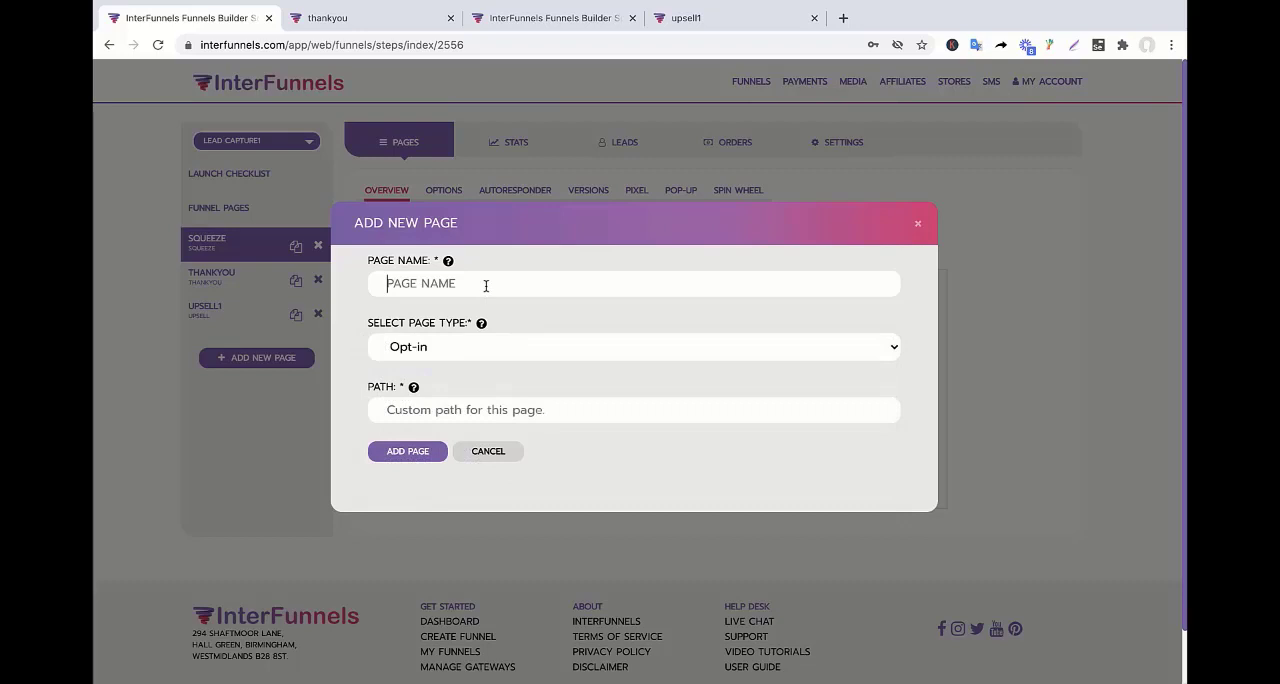
{"action": "type", "text": "stp"}
{"action": "left_click", "coordinate": [422, 414]}
{"action": "type", "text": "step2"}
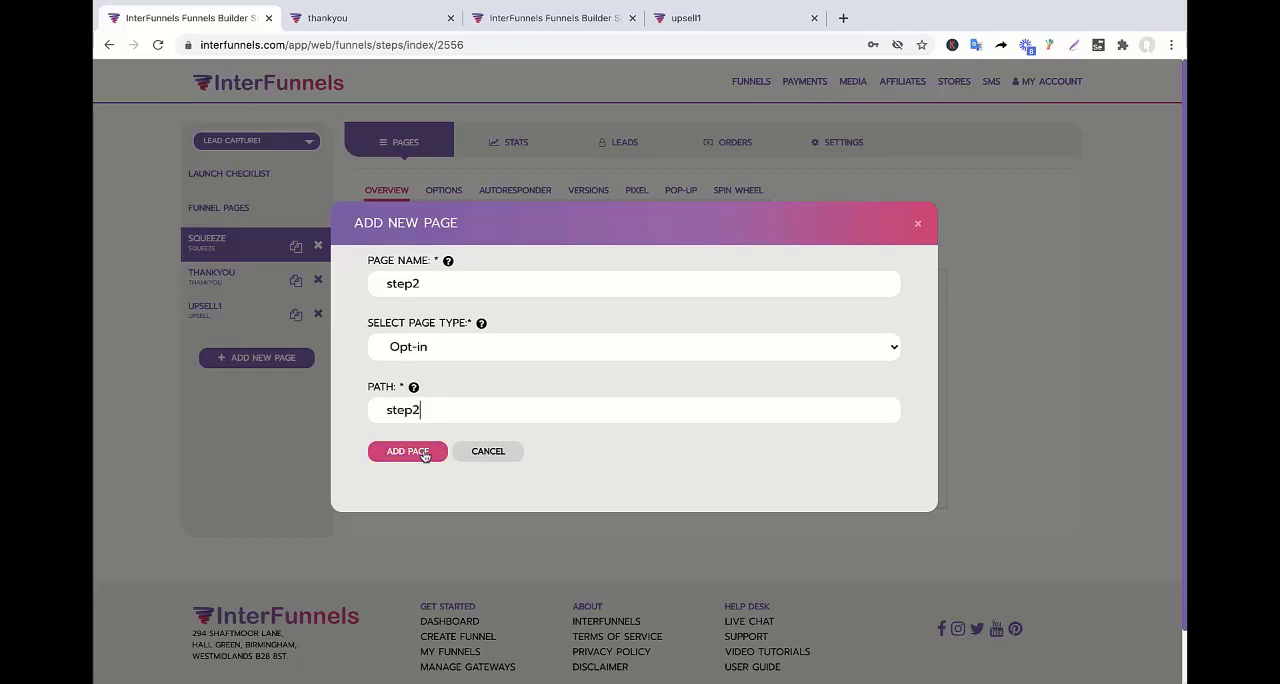
{"action": "left_click", "coordinate": [424, 452]}
{"action": "left_click", "coordinate": [750, 465]}
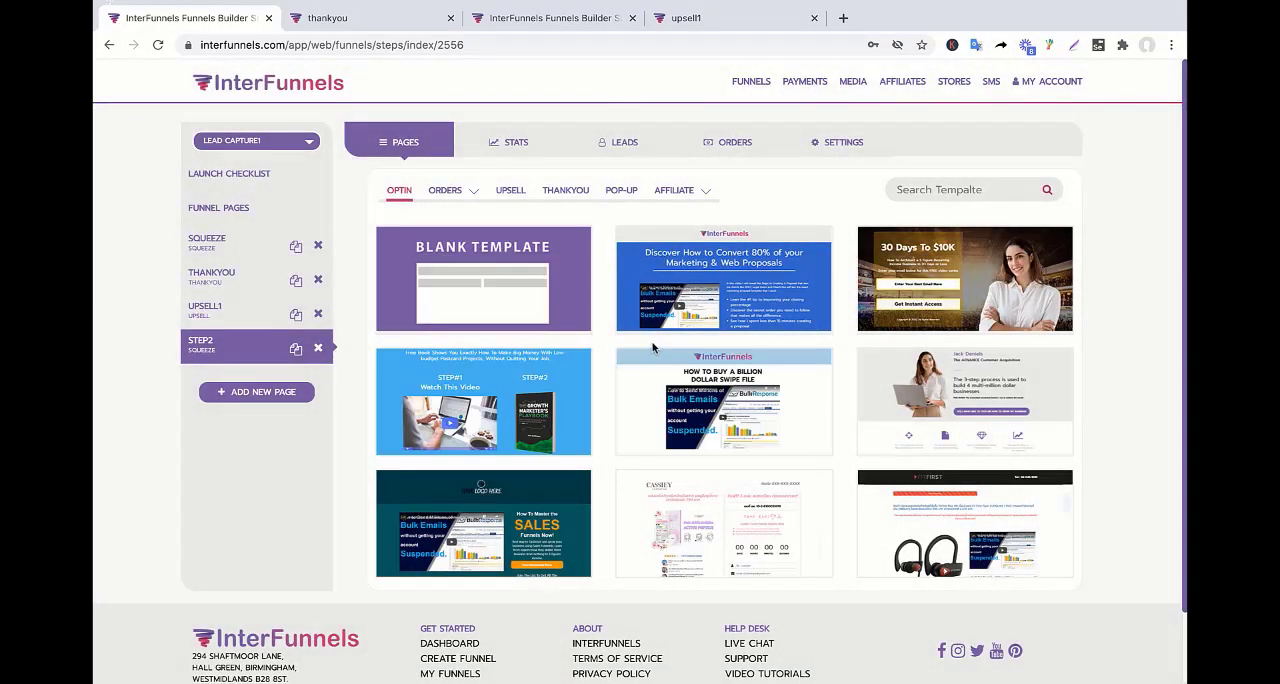
Apply the Blank Template to the step2 page and open the page in the editor.
{"action": "mouse_move", "coordinate": [644, 352]}
{"action": "mouse_move", "coordinate": [483, 275]}
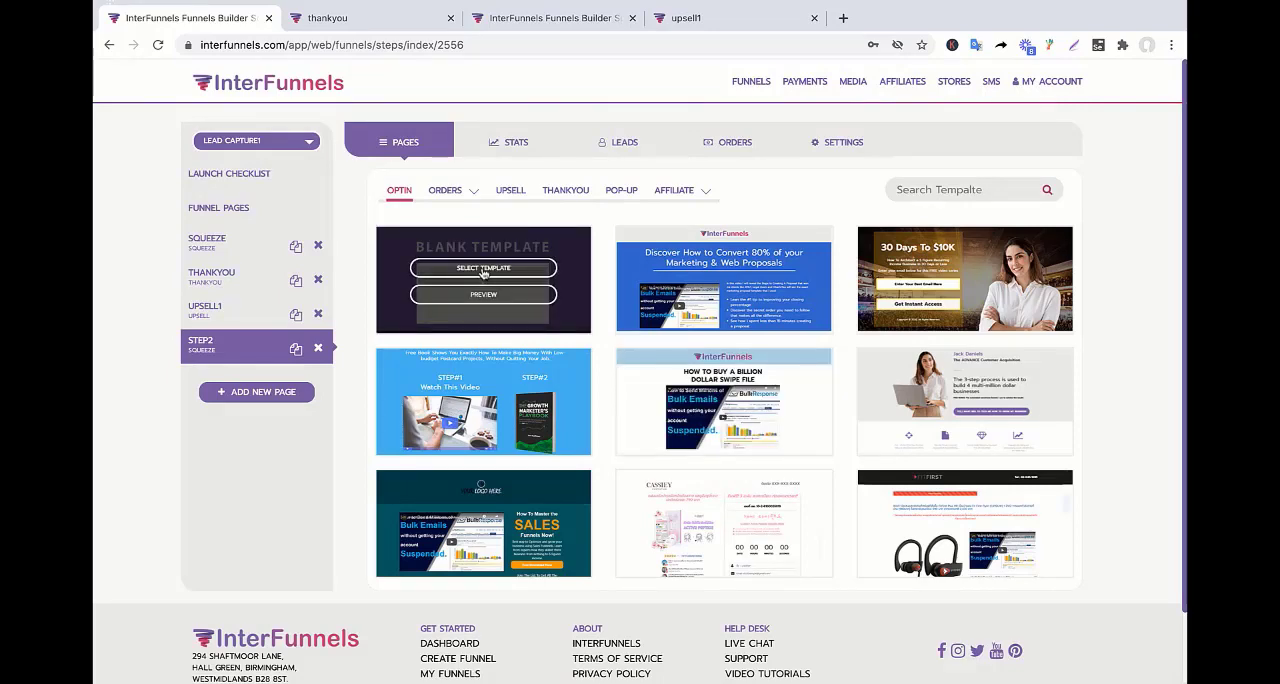
{"action": "left_click", "coordinate": [483, 268]}
{"action": "left_click", "coordinate": [784, 471]}
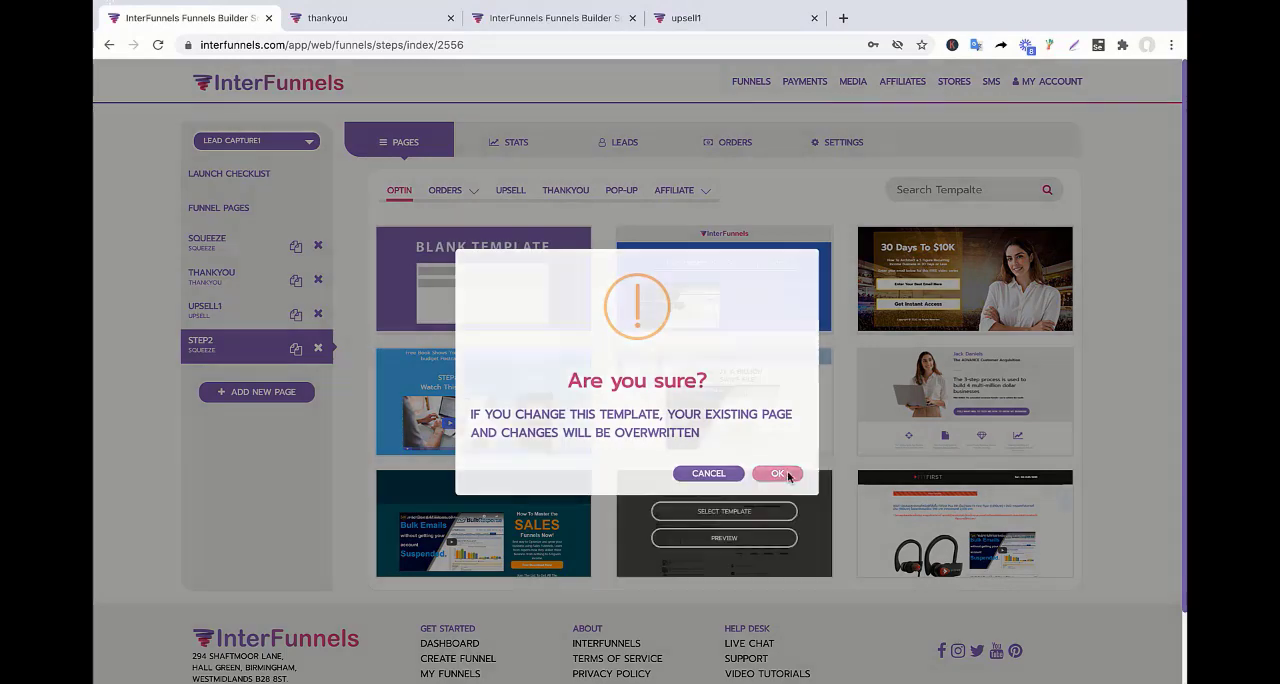
{"action": "left_click", "coordinate": [762, 464]}
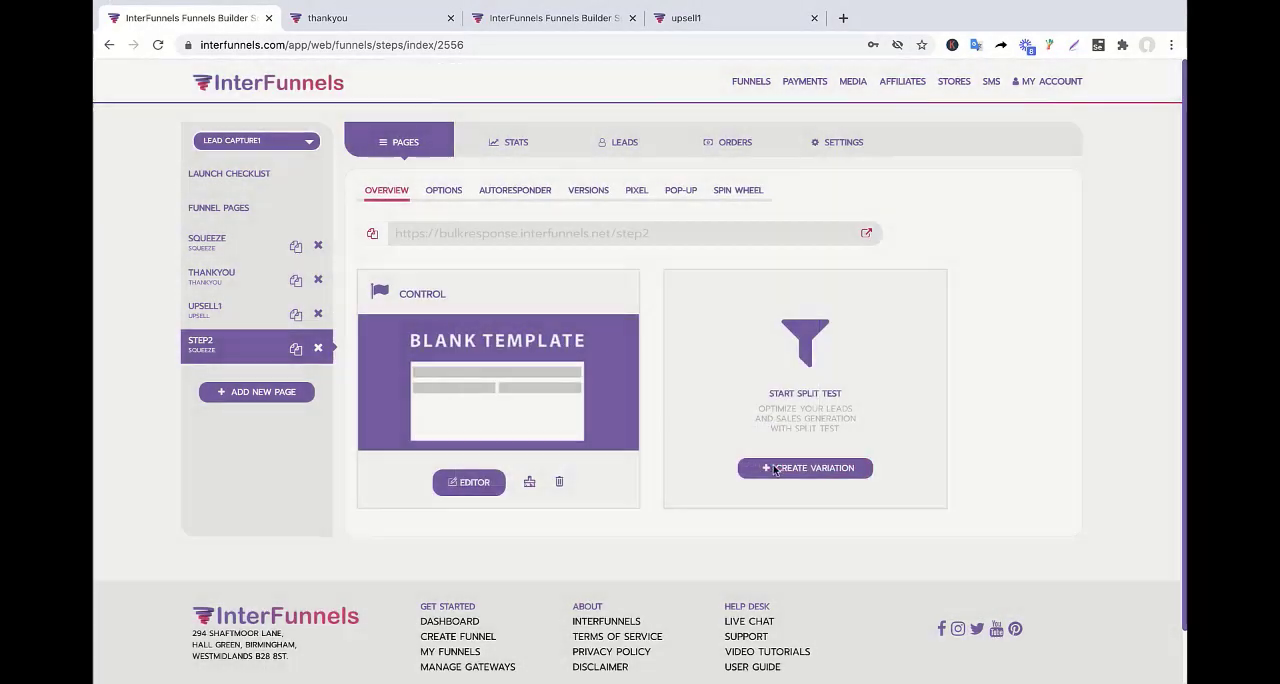
{"action": "left_click", "coordinate": [474, 484]}
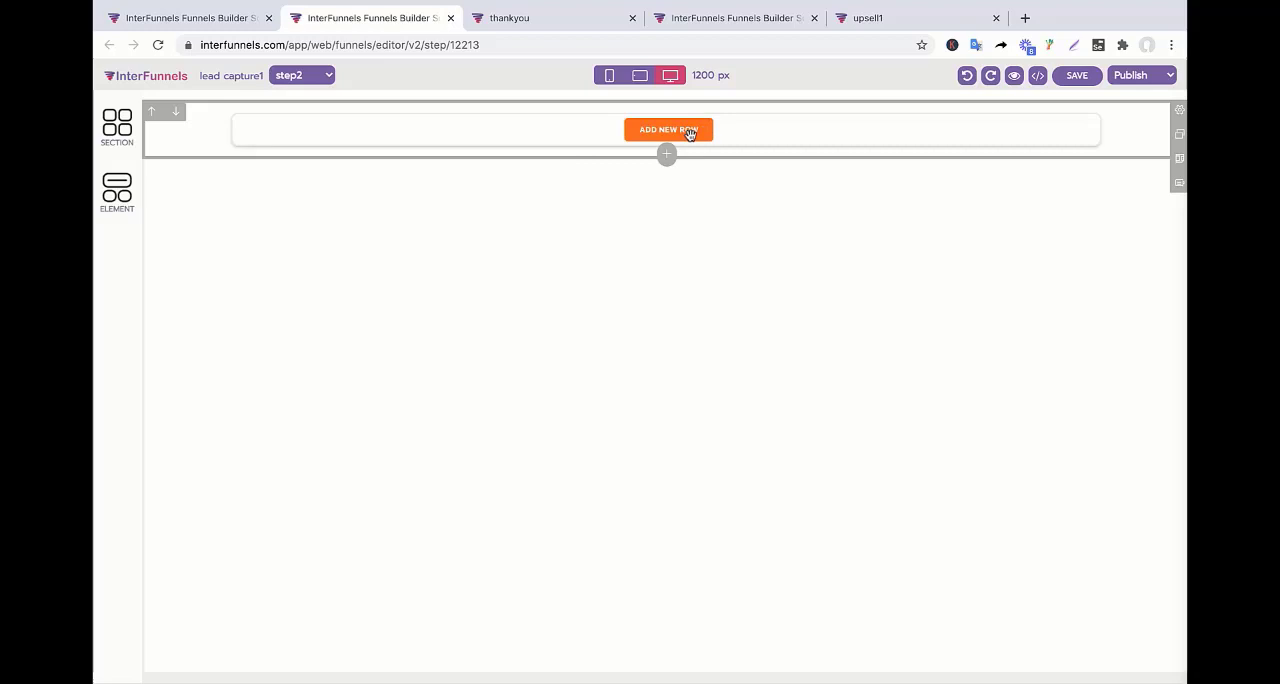
Add a three-column row to the blank page and place an image element in its middle column.
{"action": "left_click", "coordinate": [690, 130]}
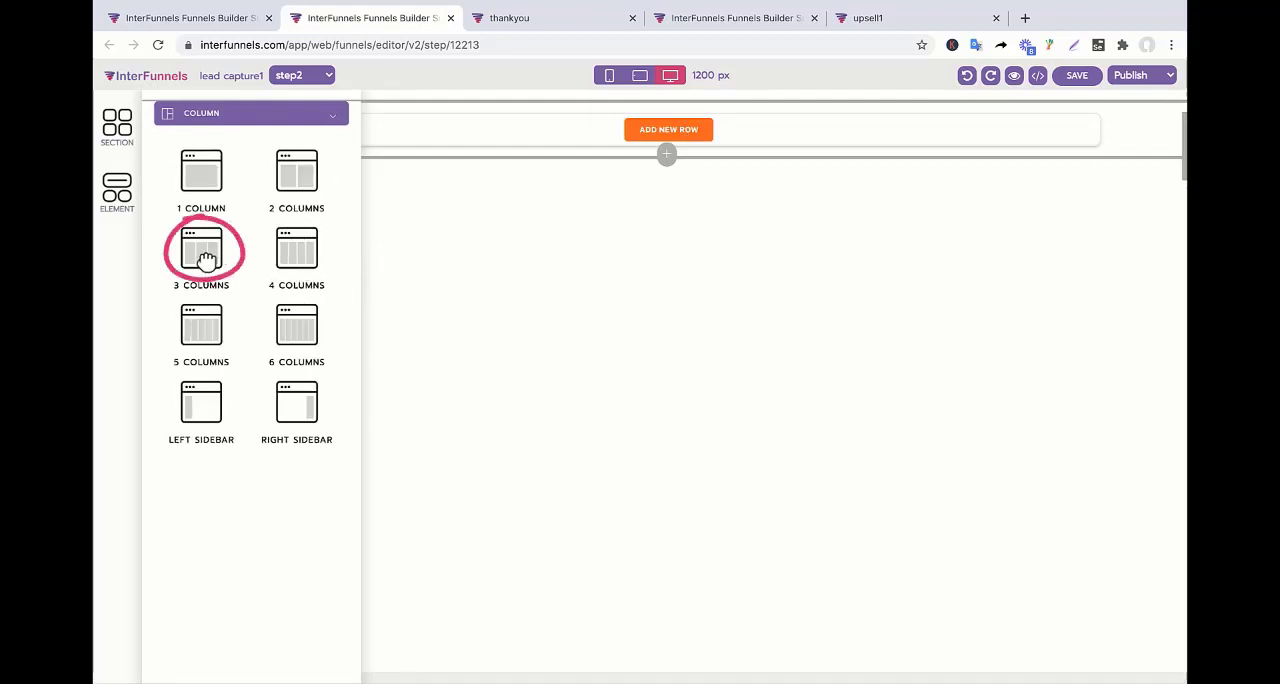
{"action": "left_click", "coordinate": [203, 258]}
{"action": "left_click", "coordinate": [658, 143]}
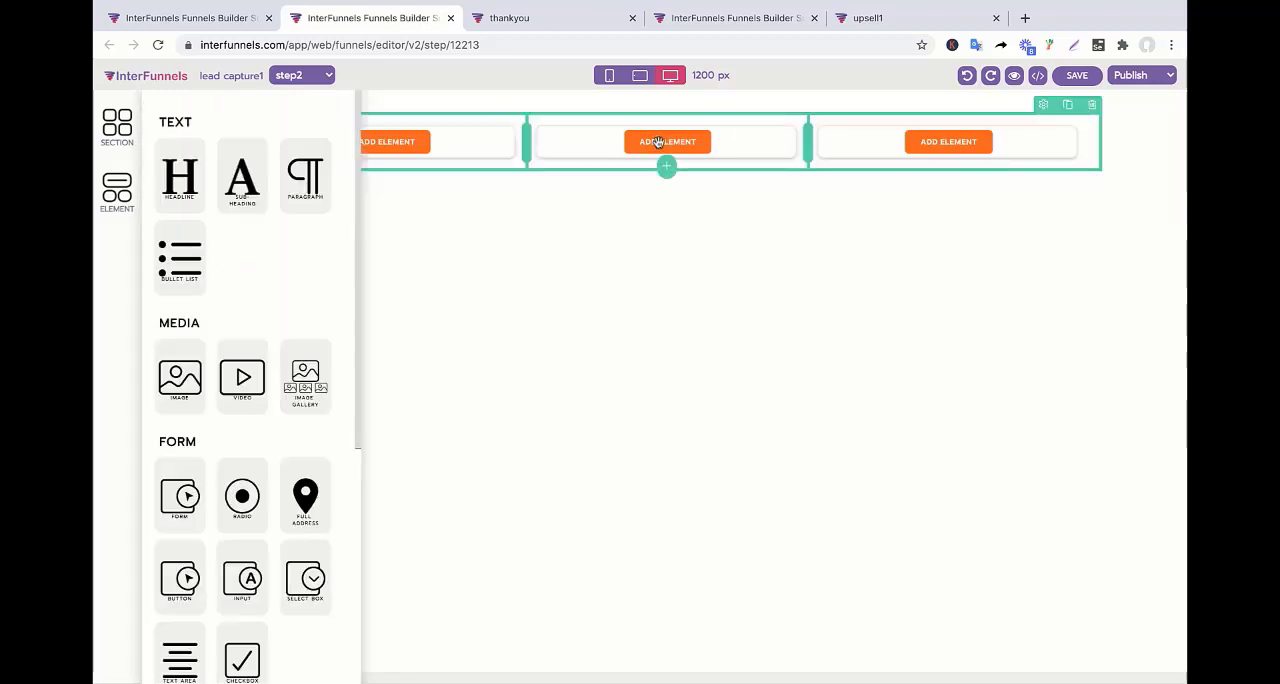
{"action": "left_click", "coordinate": [178, 385]}
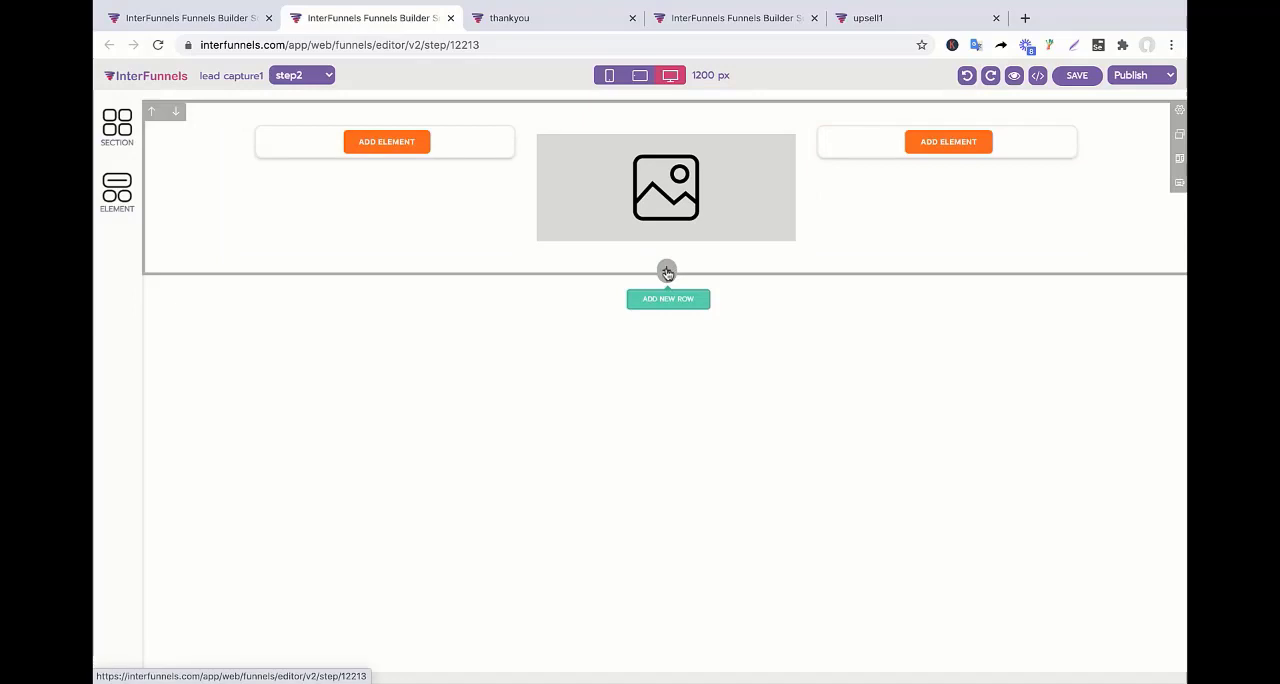
Add a second three-column row below the image row.
{"action": "left_click", "coordinate": [666, 257]}
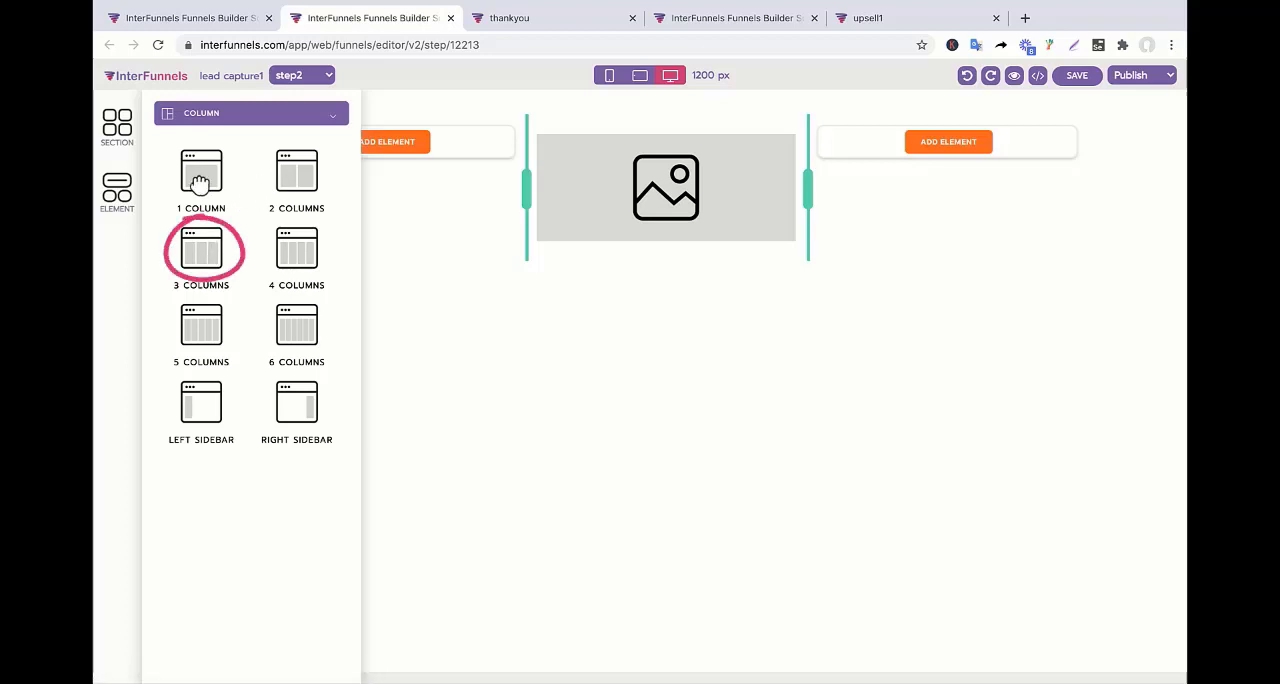
{"action": "left_click", "coordinate": [205, 256]}
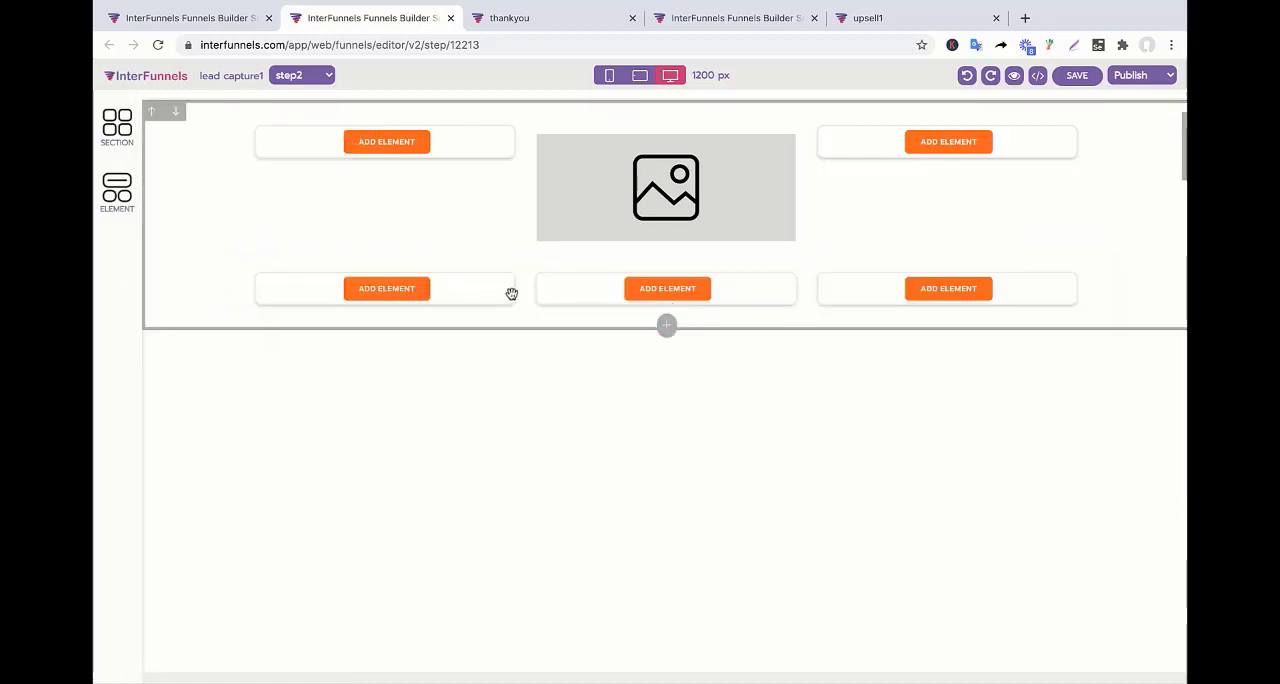
Widen the middle column of the second row on both sides and place a form element in it.
{"action": "left_click_drag", "start_coordinate": [525, 290], "coordinate": [415, 303]}
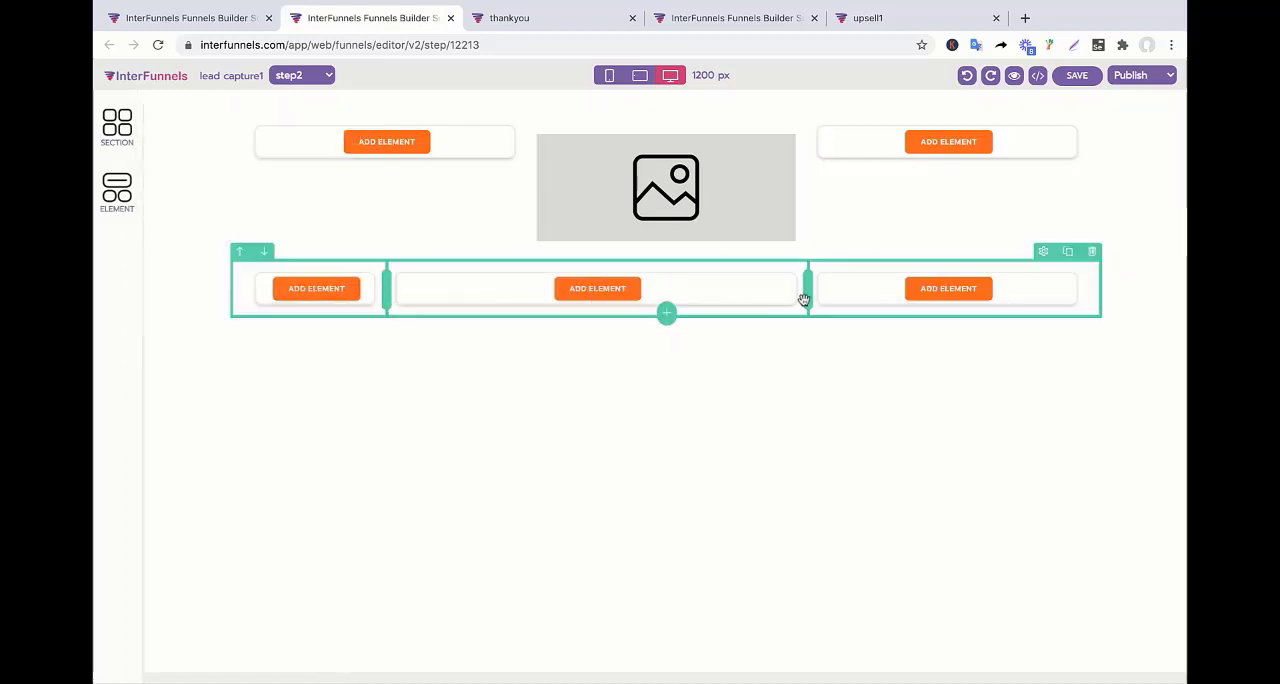
{"action": "left_click_drag", "start_coordinate": [808, 295], "coordinate": [948, 295]}
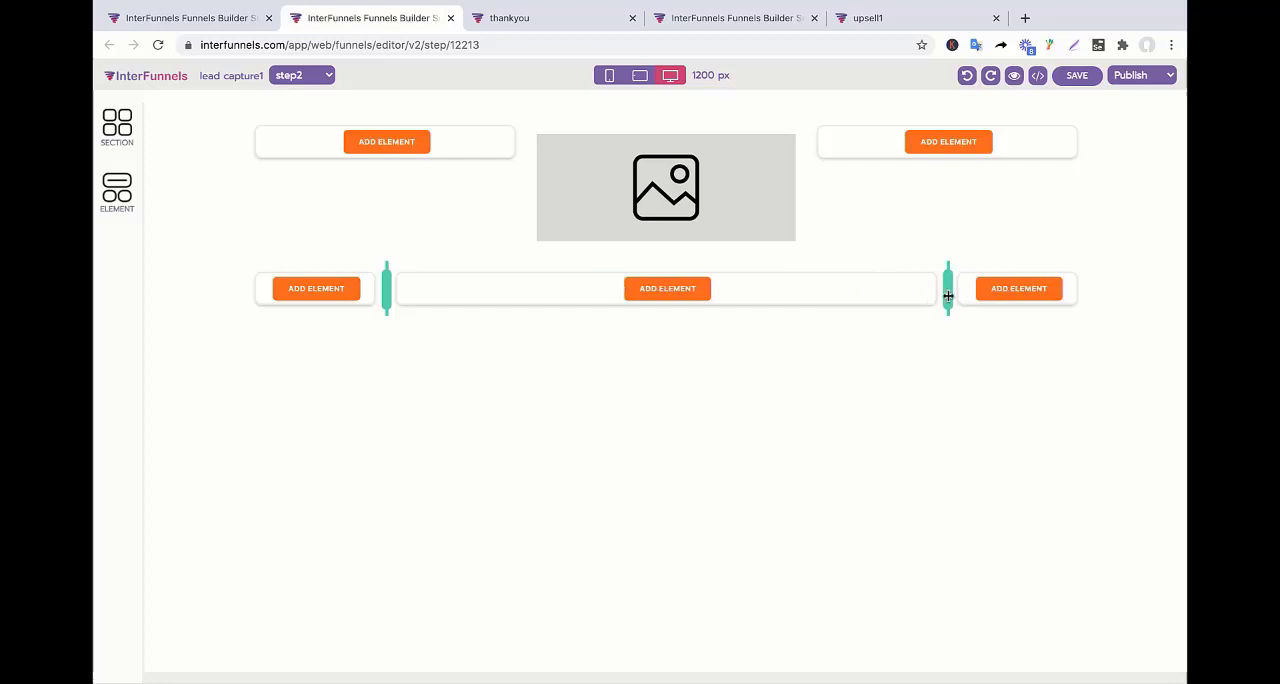
{"action": "left_click", "coordinate": [680, 290]}
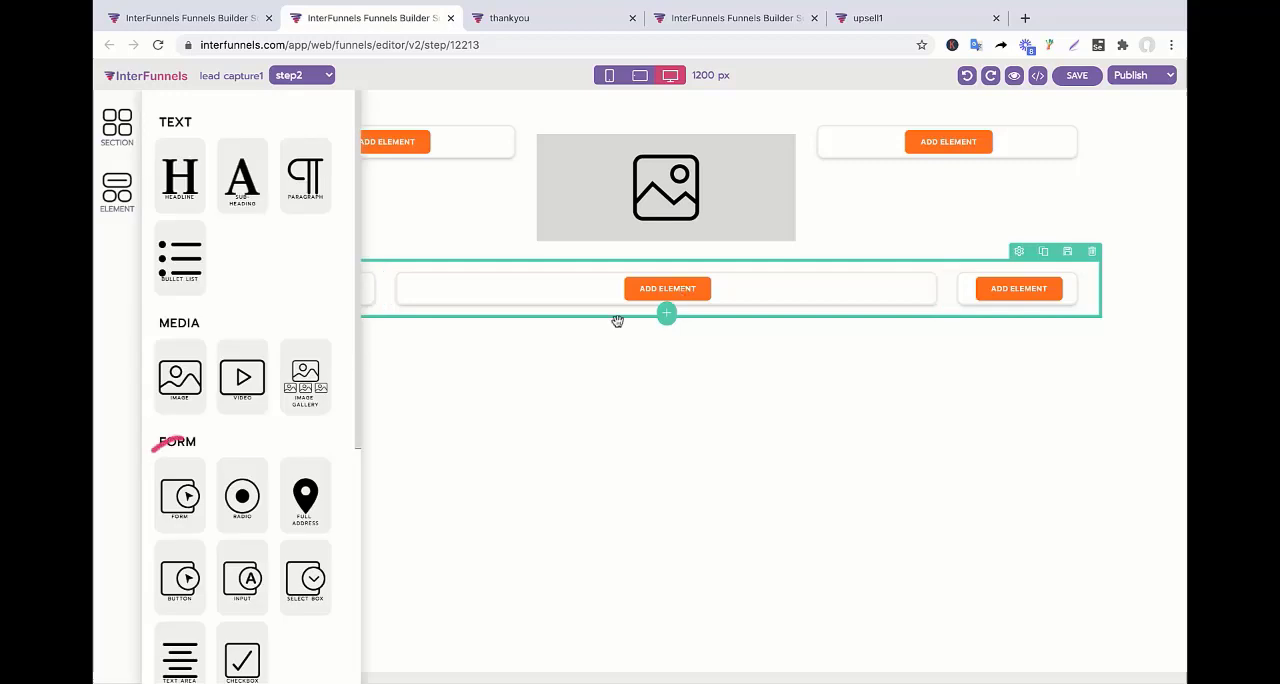
{"action": "left_click", "coordinate": [183, 500]}
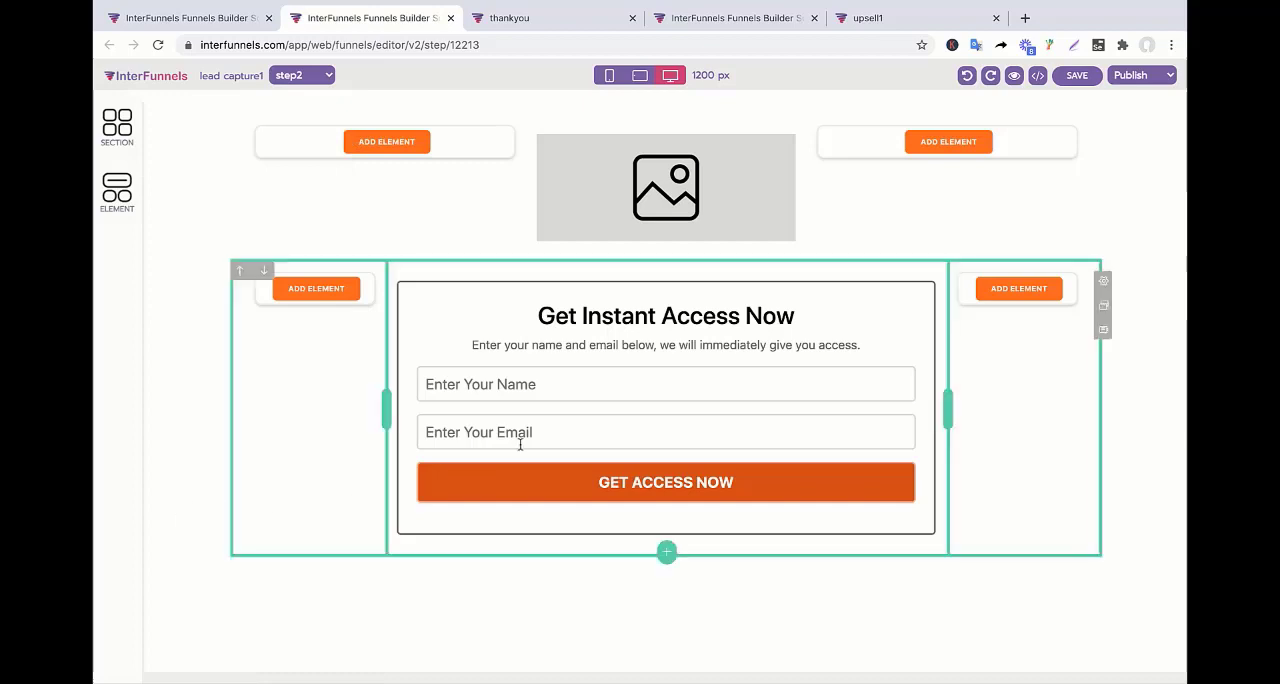
Replace the form's heading text with "STEP 2, Add More Information about yourself".
{"action": "left_click", "coordinate": [632, 317]}
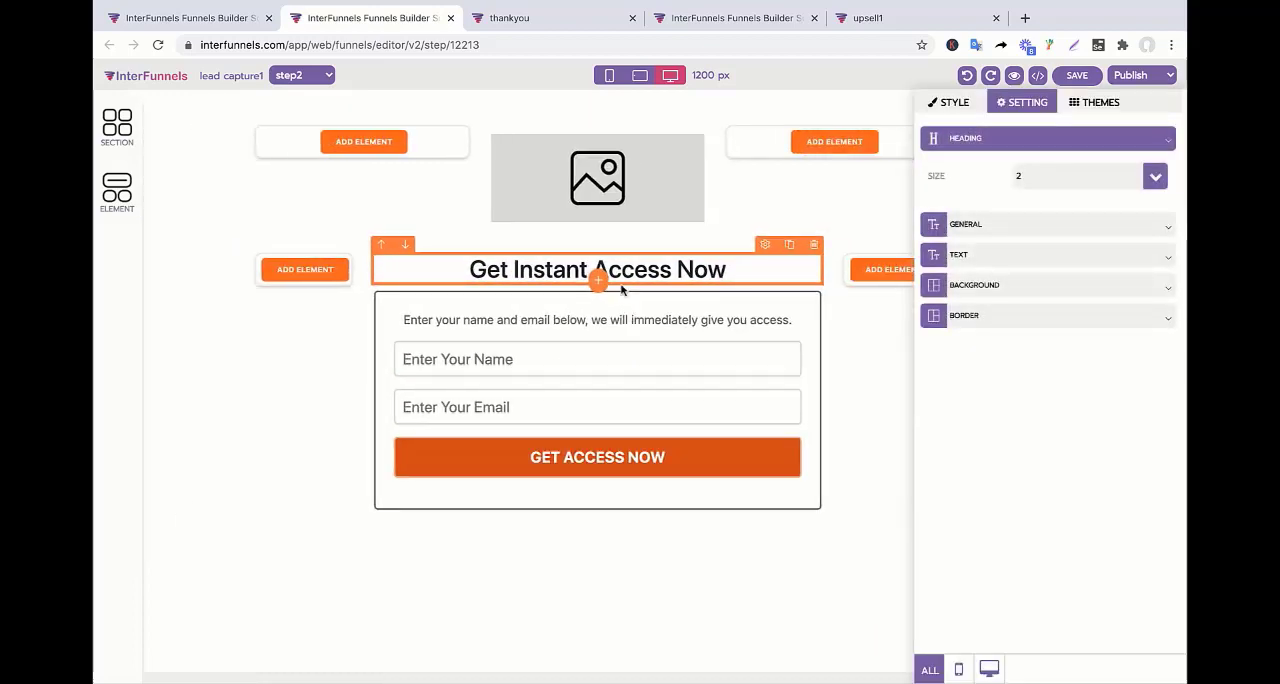
{"action": "double_click", "coordinate": [610, 287]}
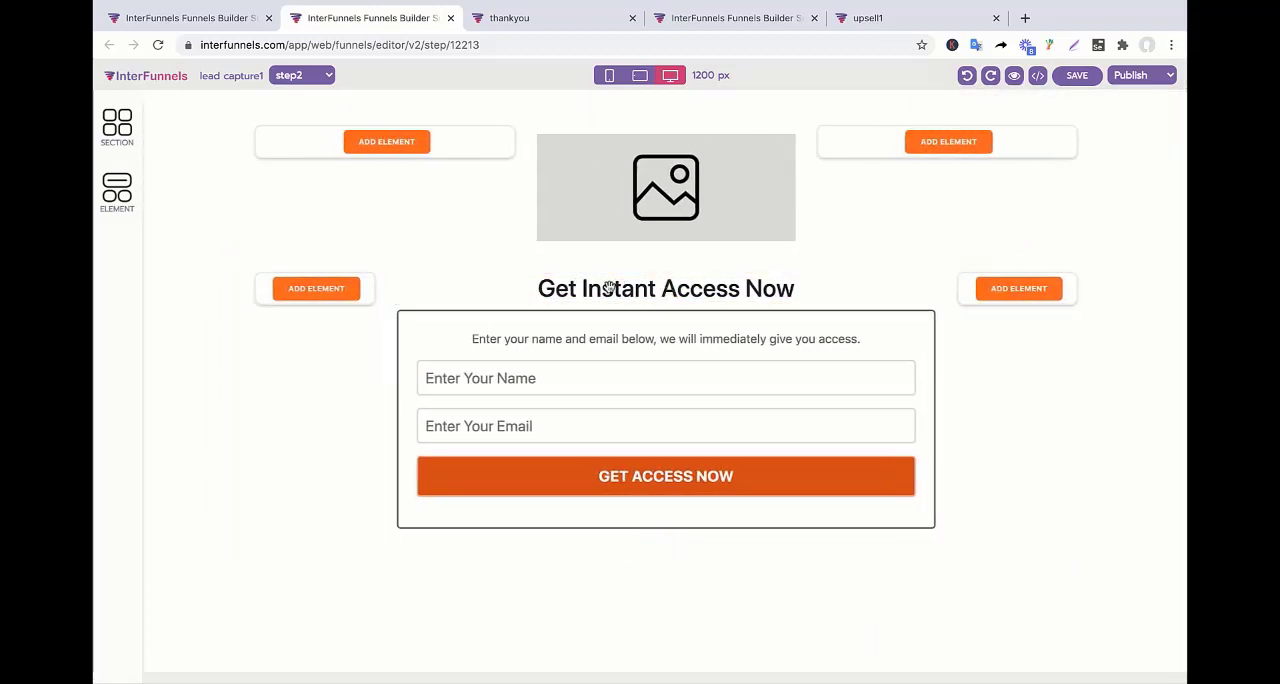
{"action": "triple_click", "coordinate": [610, 287]}
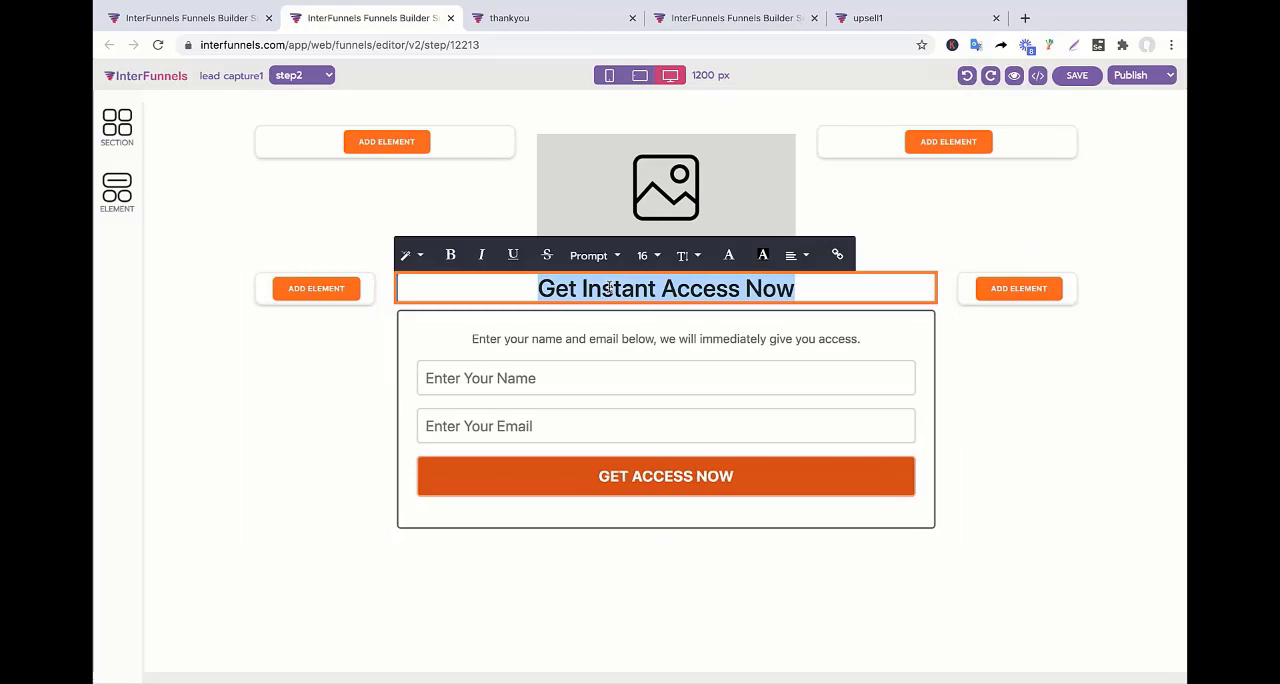
{"action": "type", "text": "STEP 2"}
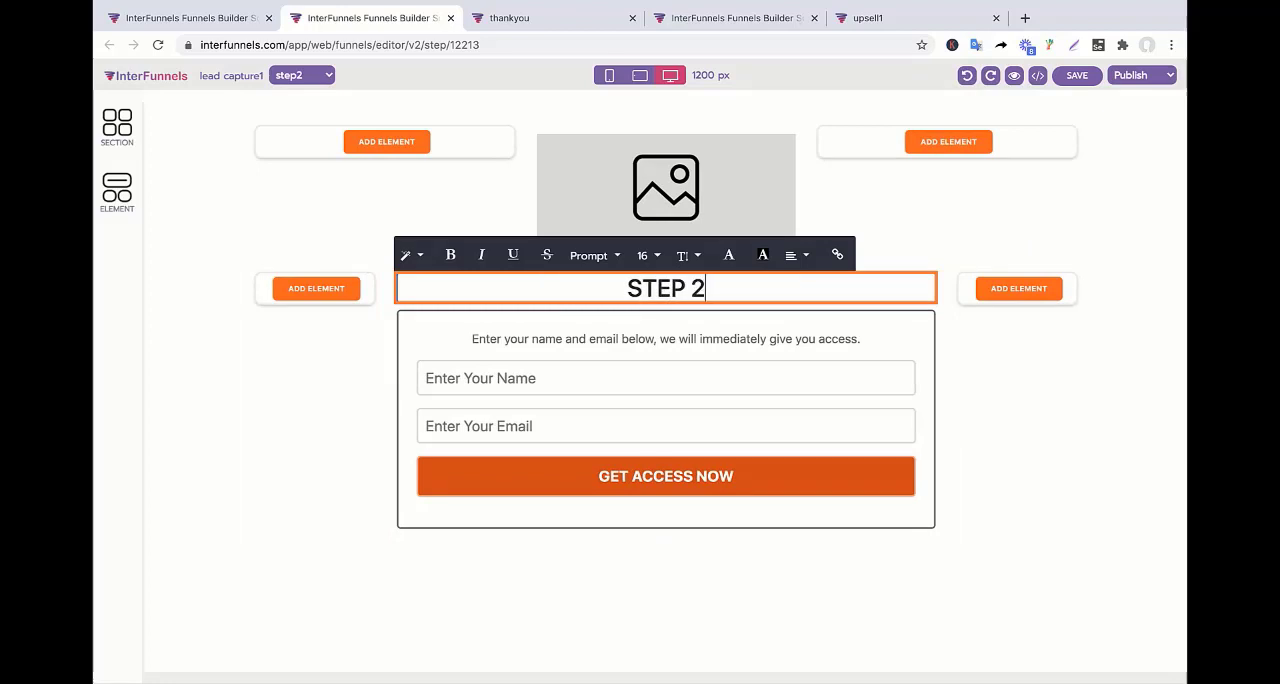
{"action": "type", "text": ", Add More "}
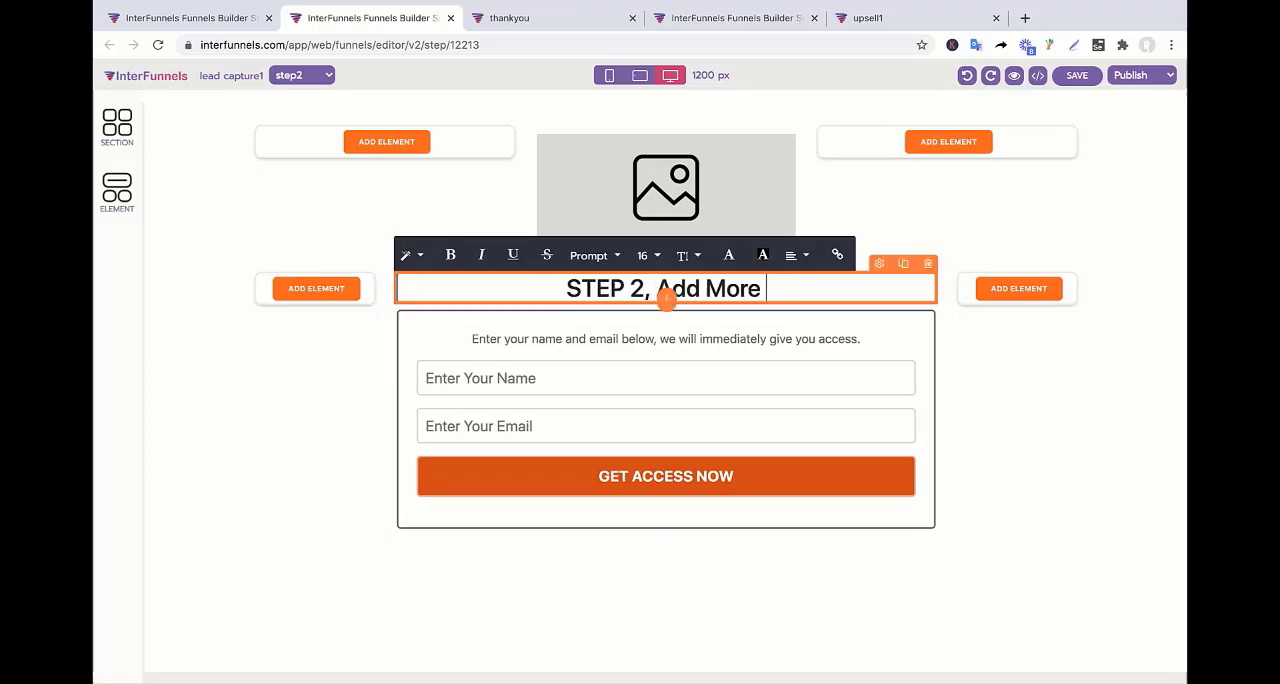
{"action": "type", "text": "Information about"}
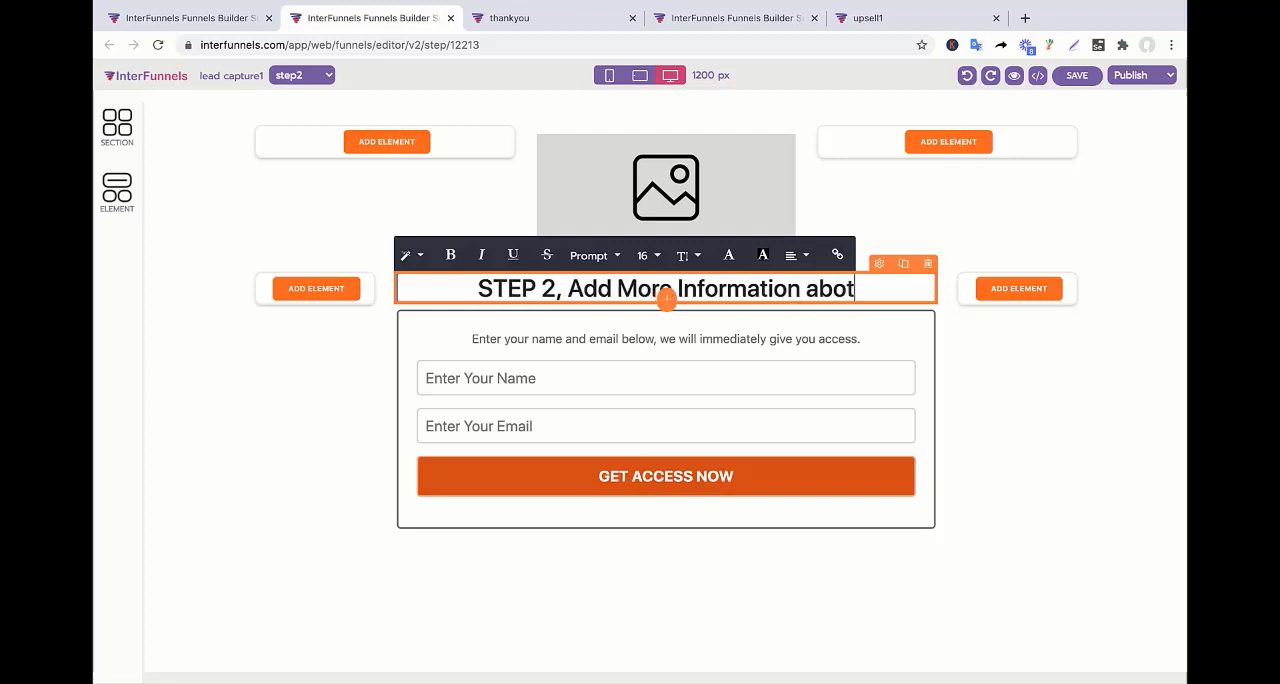
{"action": "type", "text": " y"}
{"action": "key", "text": "BackSpace"}
{"action": "key", "text": "BackSpace"}
{"action": "key", "text": "BackSpace"}
{"action": "type", "text": "ut yours"}
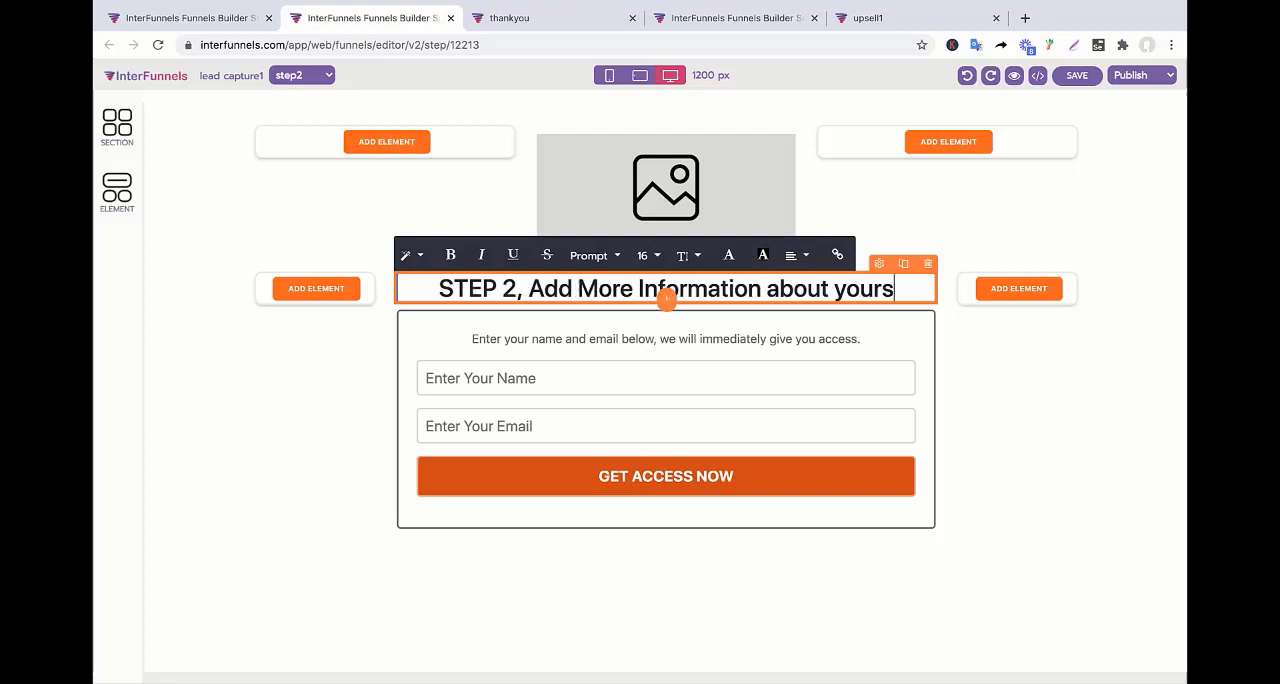
{"action": "type", "text": "elf"}
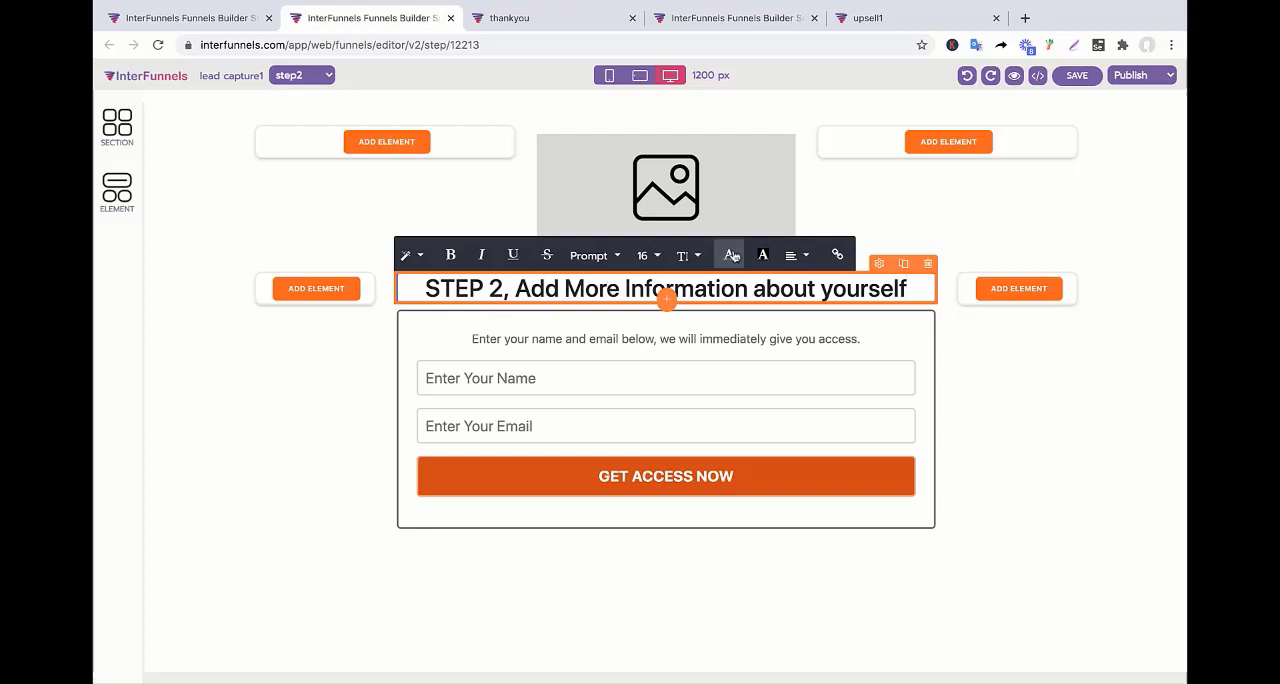
Map the form's name field to Cell Phone Number and set its placeholder to "Cell Number".
{"action": "left_click", "coordinate": [630, 376]}
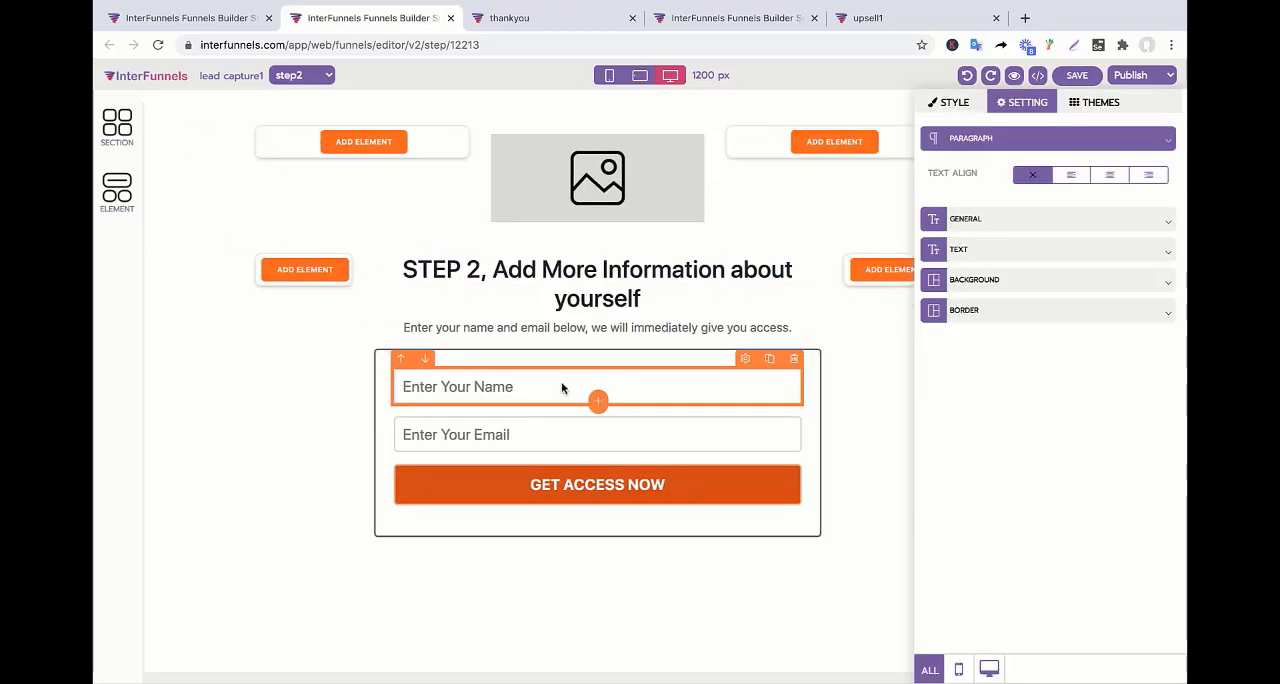
{"action": "left_click", "coordinate": [567, 390]}
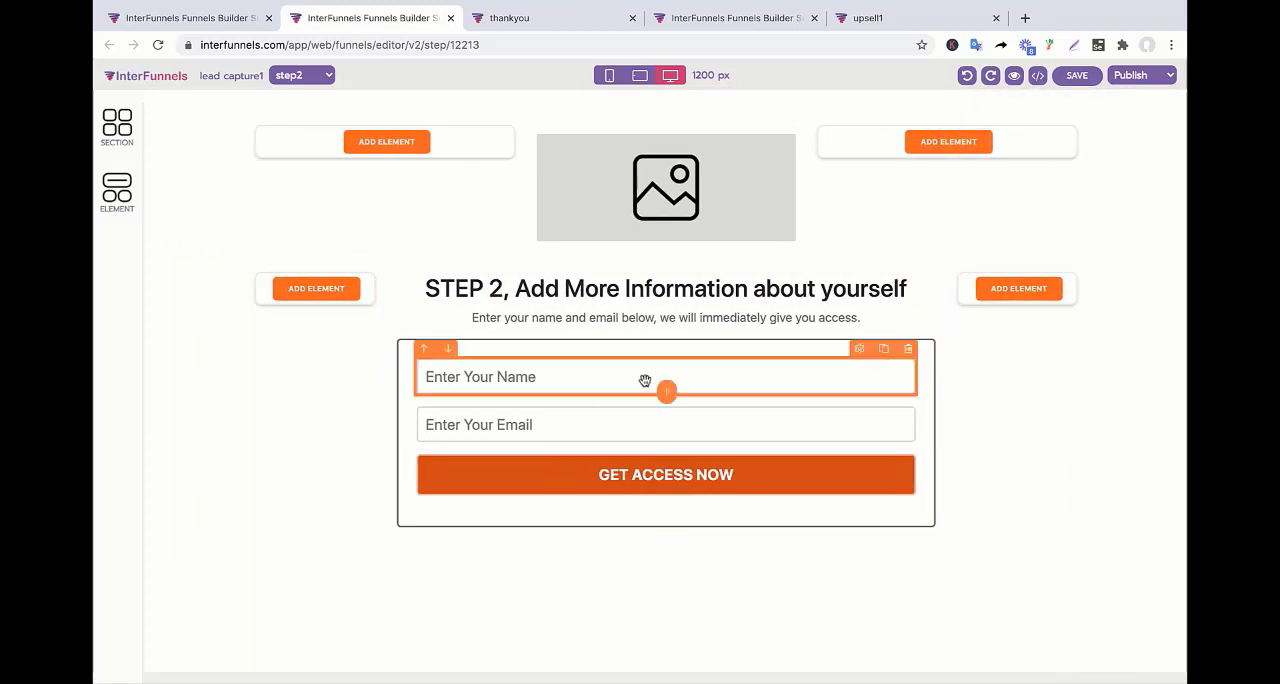
{"action": "left_click", "coordinate": [645, 384]}
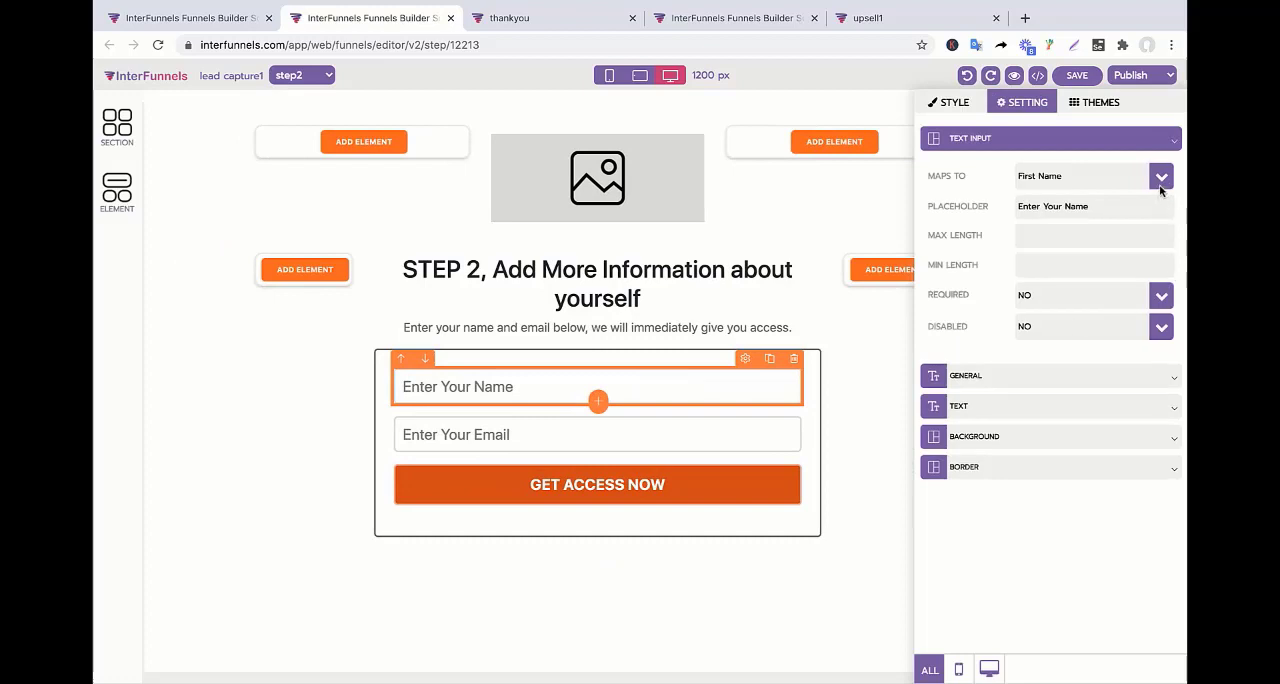
{"action": "left_click", "coordinate": [1161, 182]}
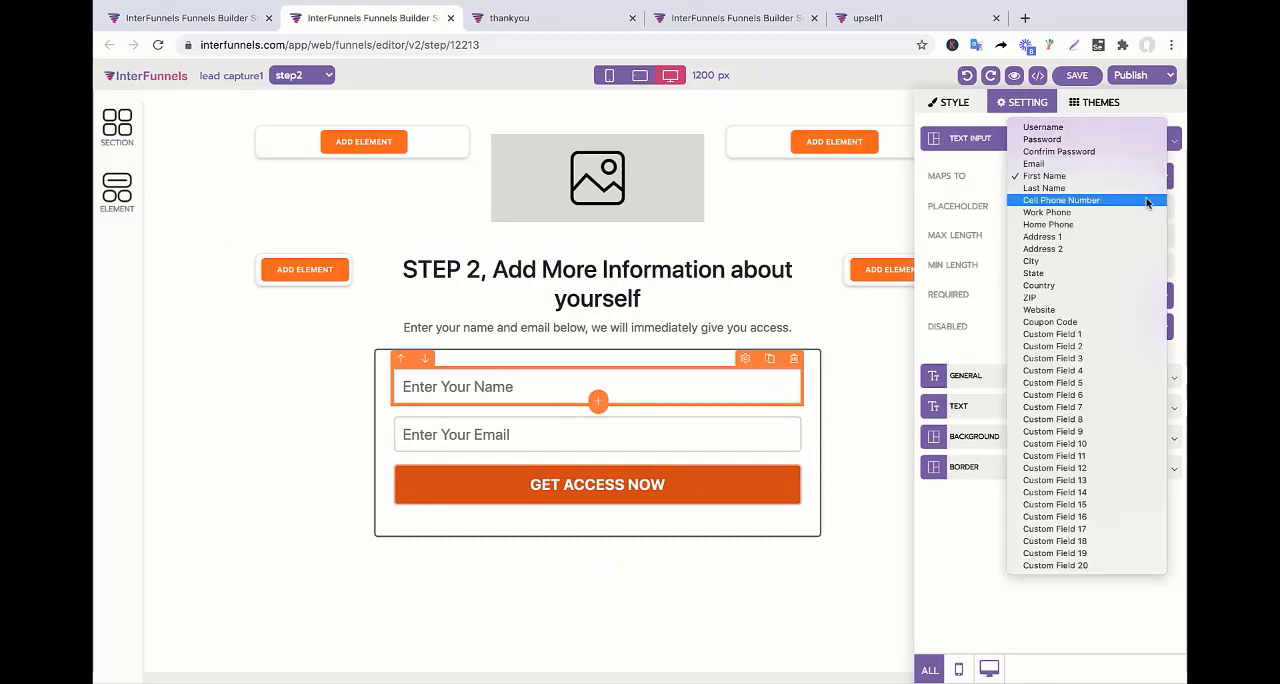
{"action": "left_click", "coordinate": [1146, 203]}
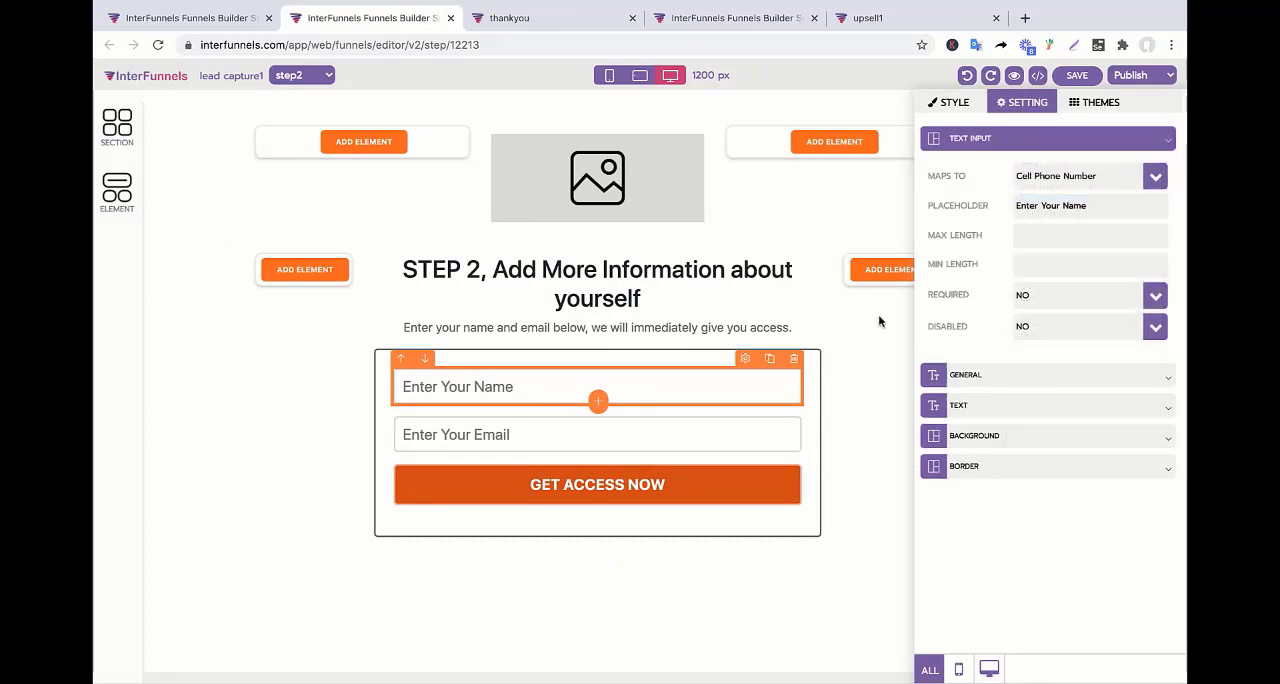
{"action": "triple_click", "coordinate": [1087, 209]}
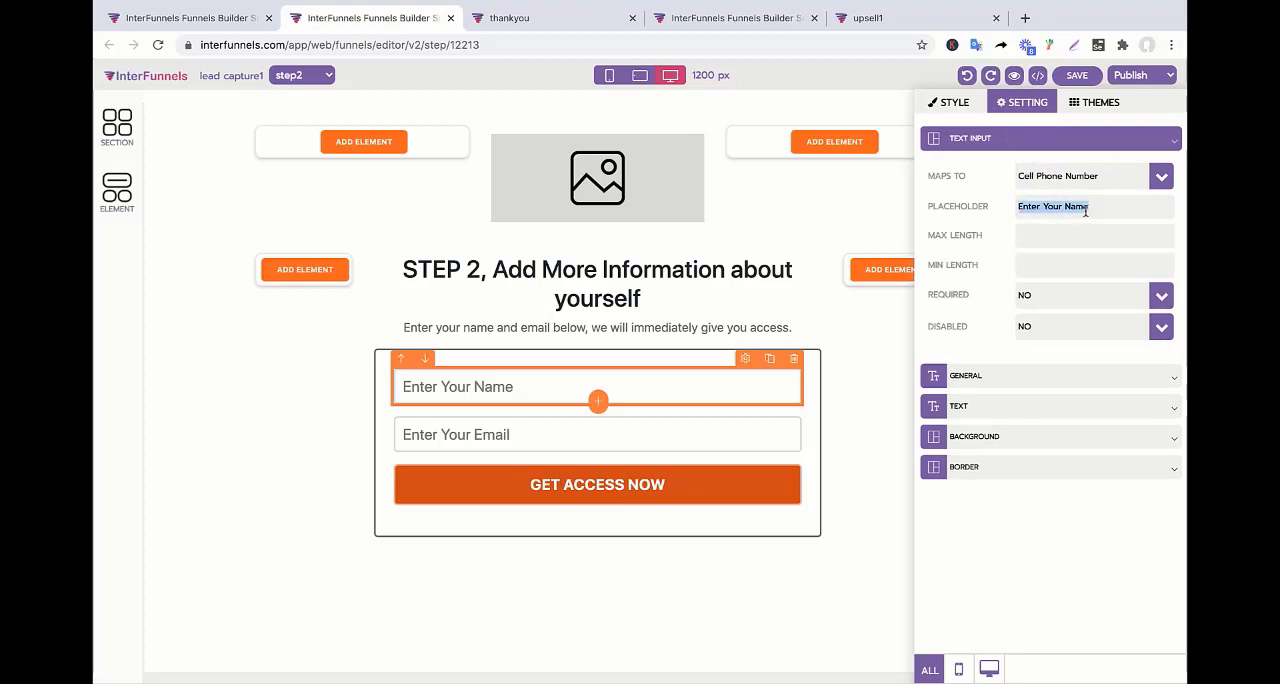
{"action": "type", "text": "Cell Number"}
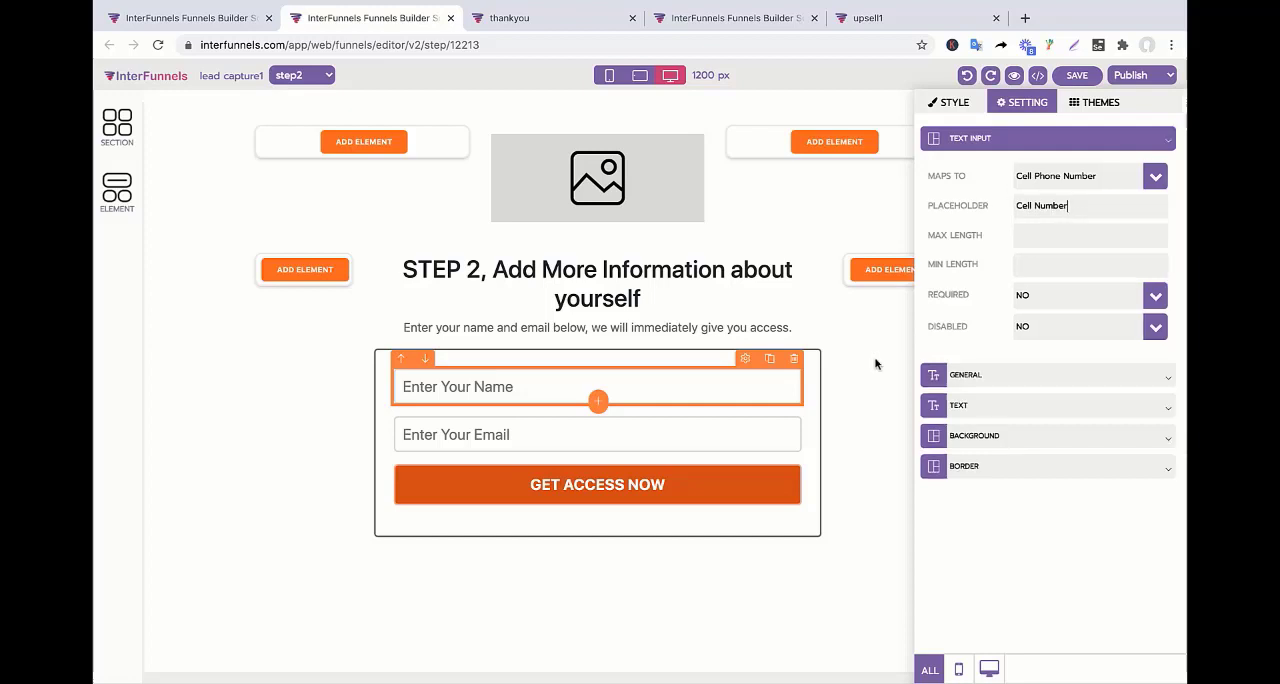
Map the form's email field to City.
{"action": "left_click", "coordinate": [742, 438]}
{"action": "left_click", "coordinate": [756, 425]}
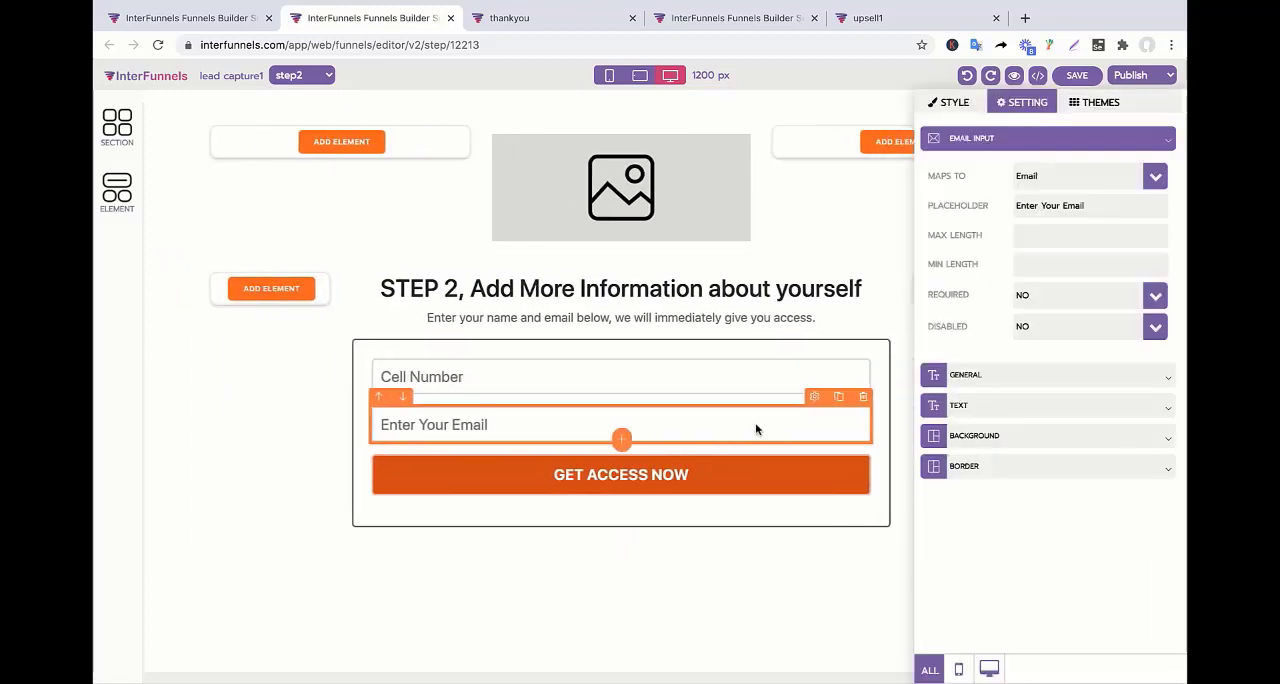
{"action": "left_click", "coordinate": [1162, 176]}
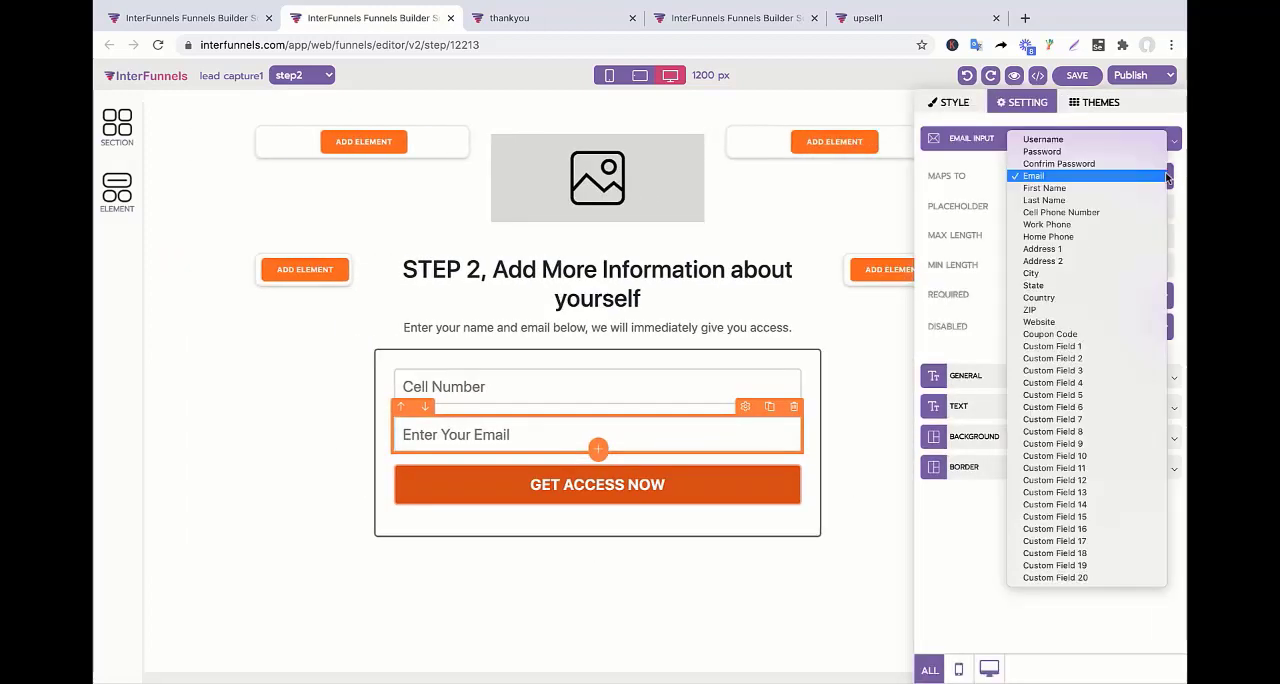
{"action": "left_click", "coordinate": [1100, 273]}
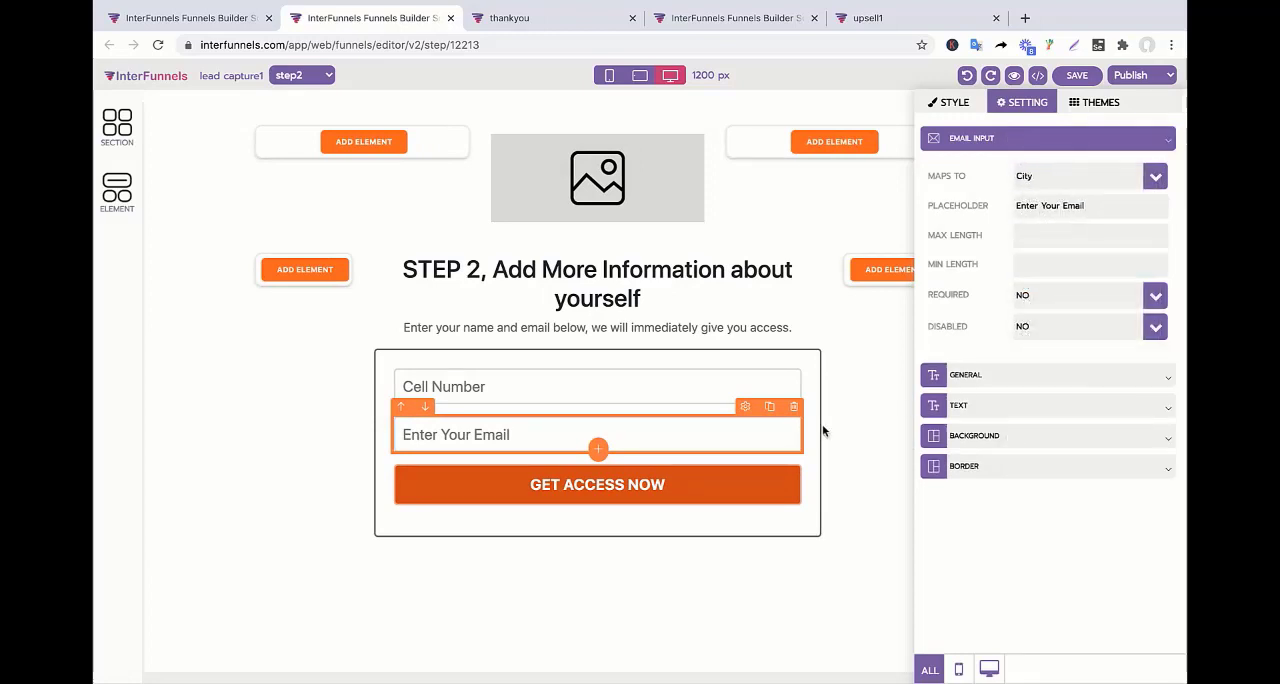
{"action": "left_click", "coordinate": [651, 440]}
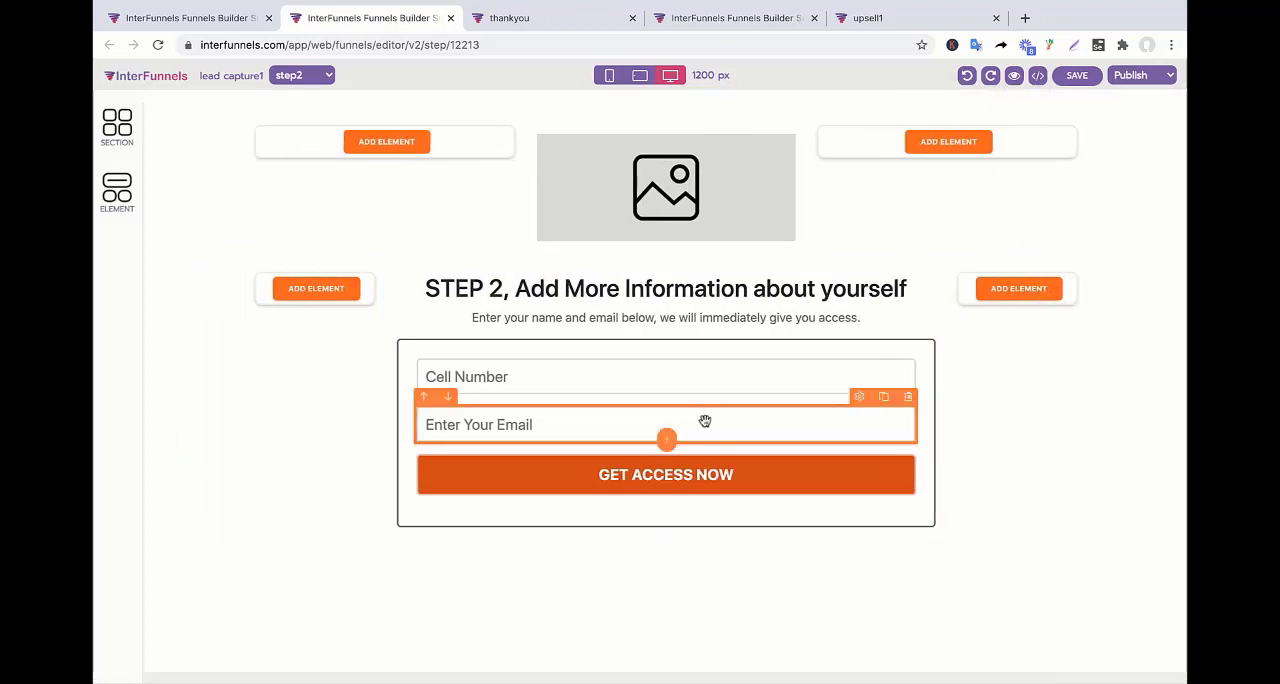
{"action": "left_click", "coordinate": [854, 403]}
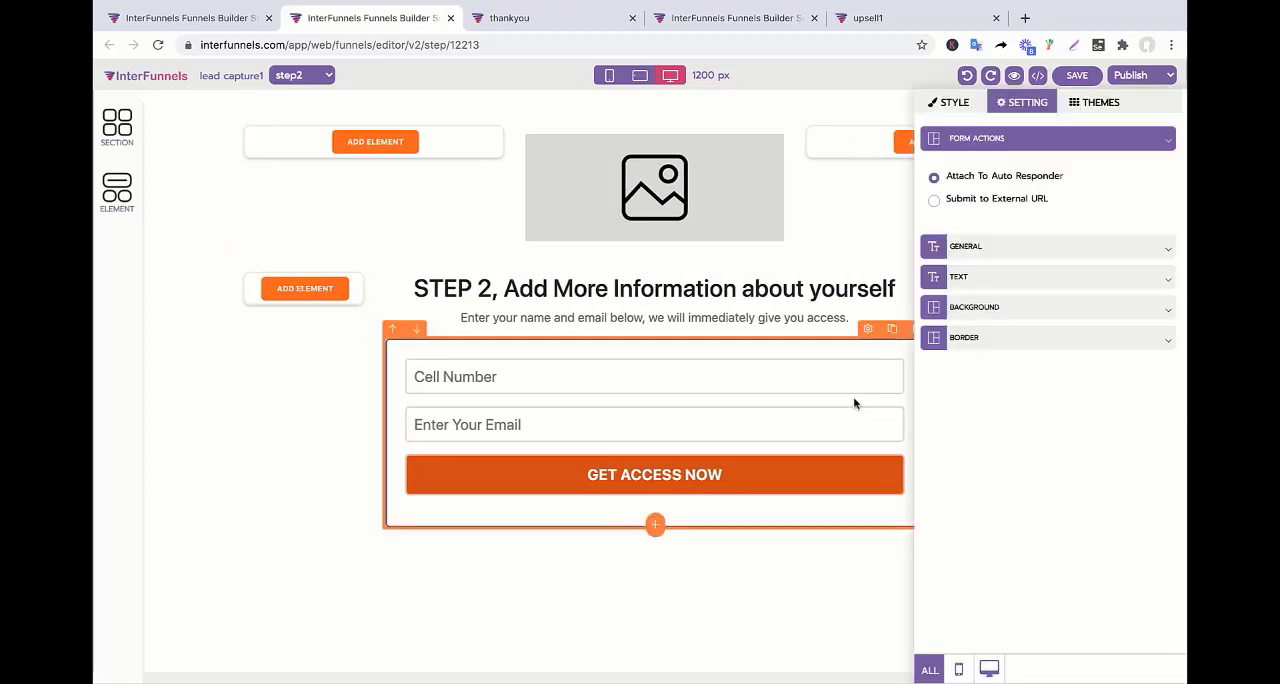
{"action": "left_click", "coordinate": [630, 440]}
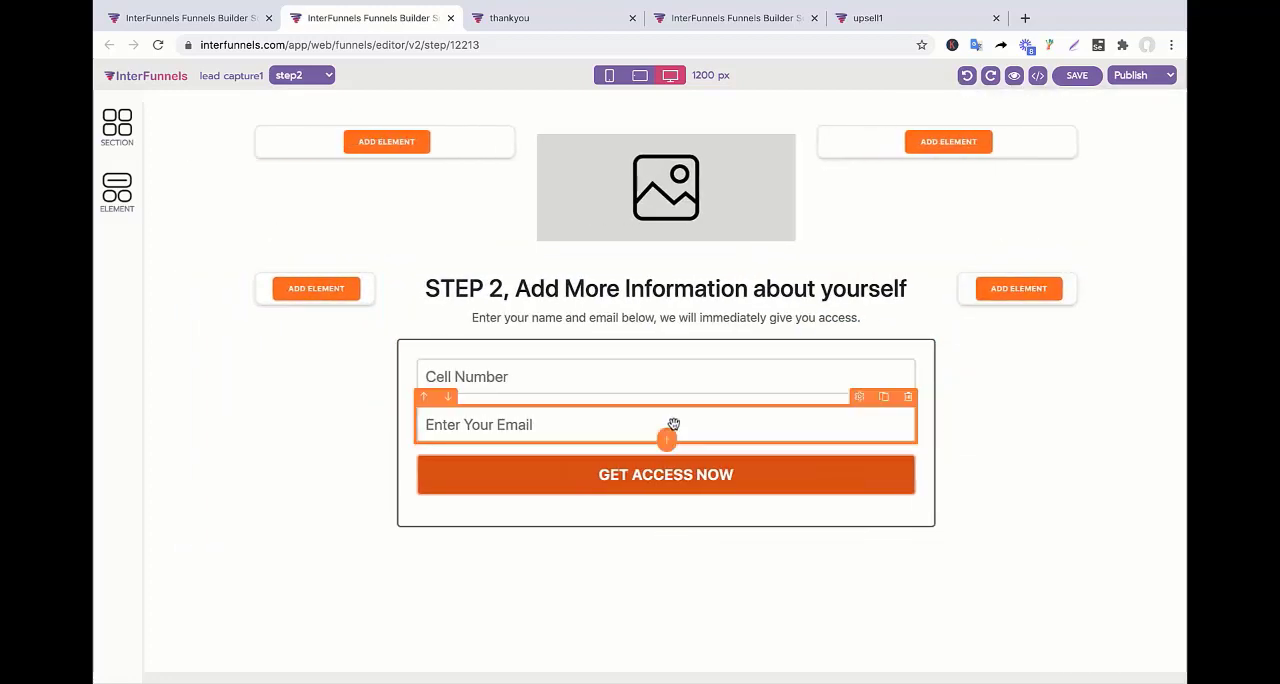
{"action": "left_click_drag", "start_coordinate": [673, 424], "coordinate": [729, 414]}
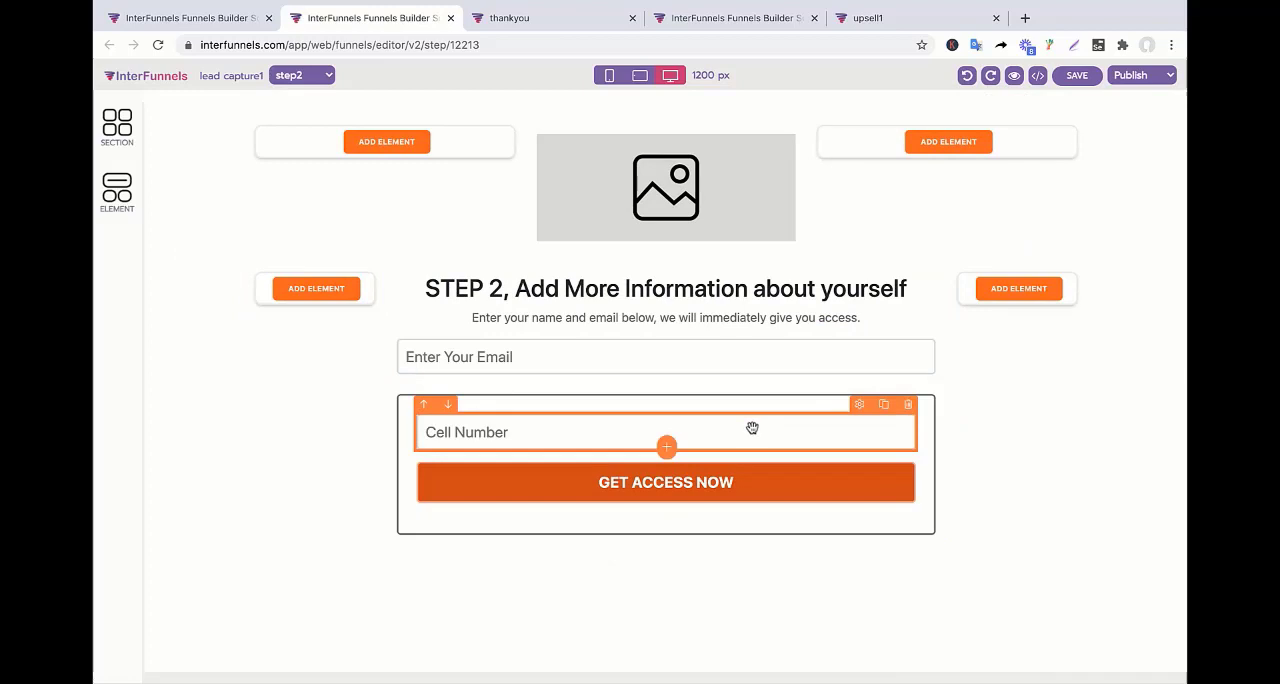
{"action": "left_click", "coordinate": [967, 76]}
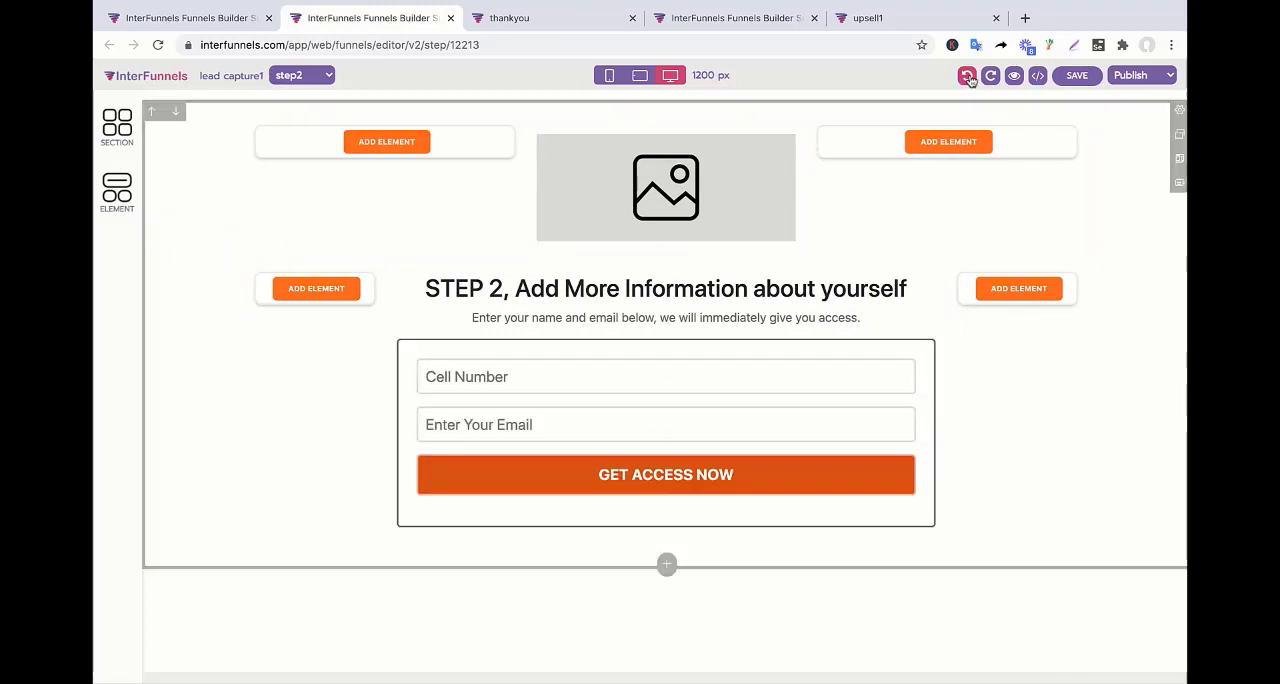
Set the placeholder of the field mapped to City to "City Name".
{"action": "left_click", "coordinate": [715, 426]}
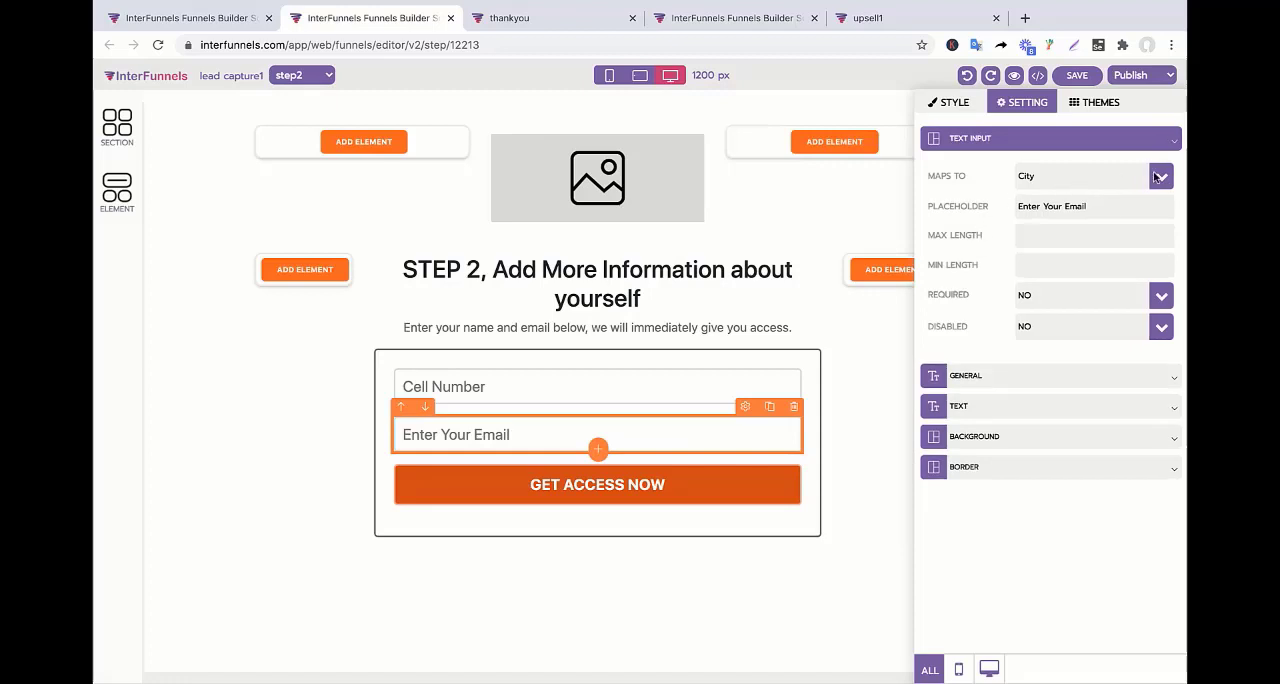
{"action": "left_click", "coordinate": [1155, 177]}
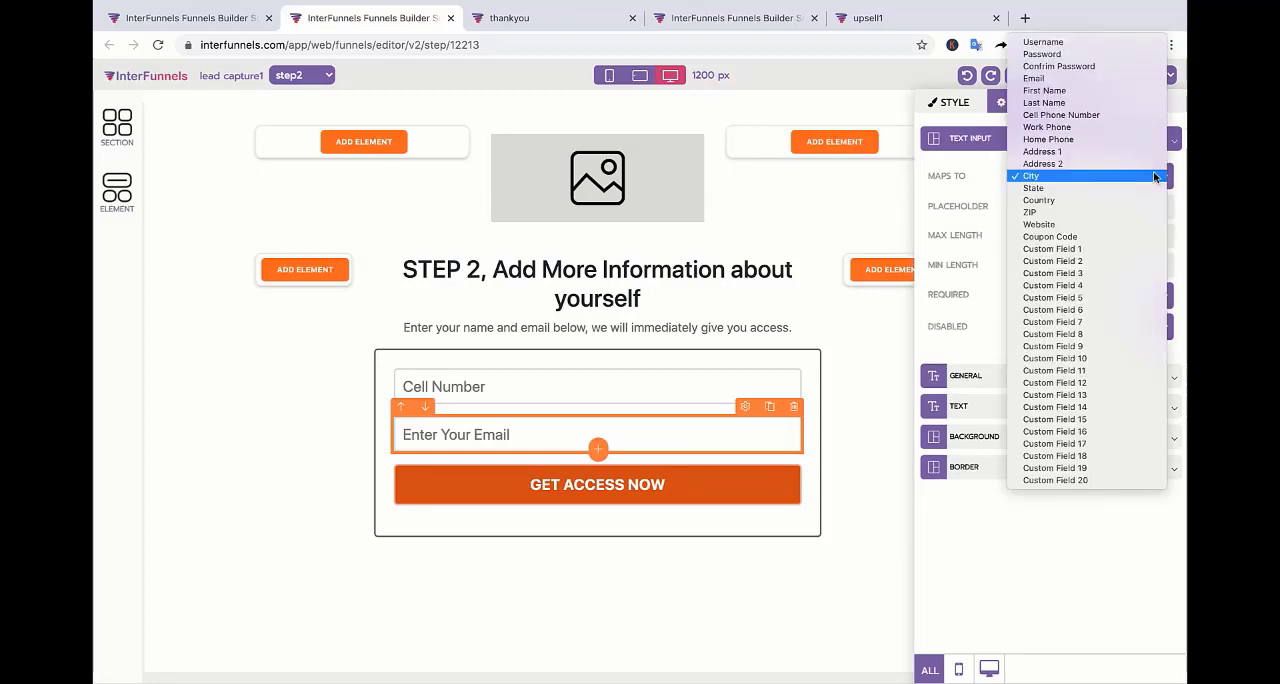
{"action": "left_click", "coordinate": [970, 212]}
{"action": "left_click_drag", "start_coordinate": [1018, 206], "coordinate": [1081, 205]}
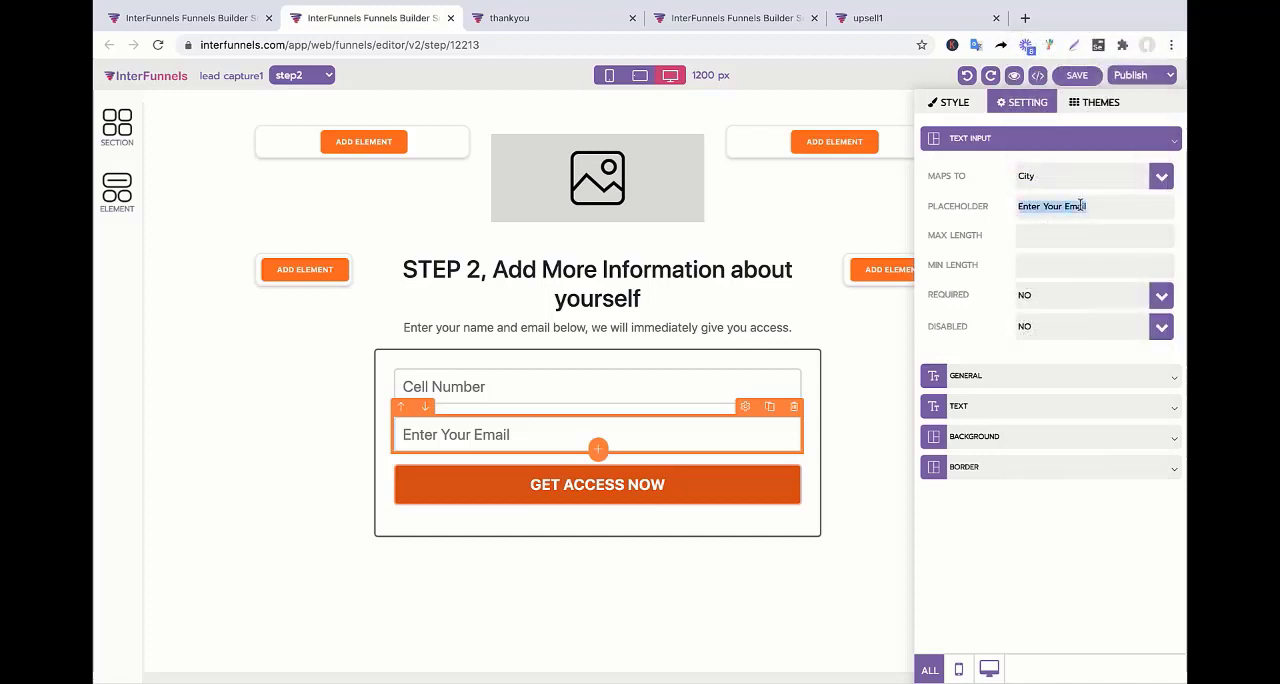
{"action": "type", "text": "City Name"}
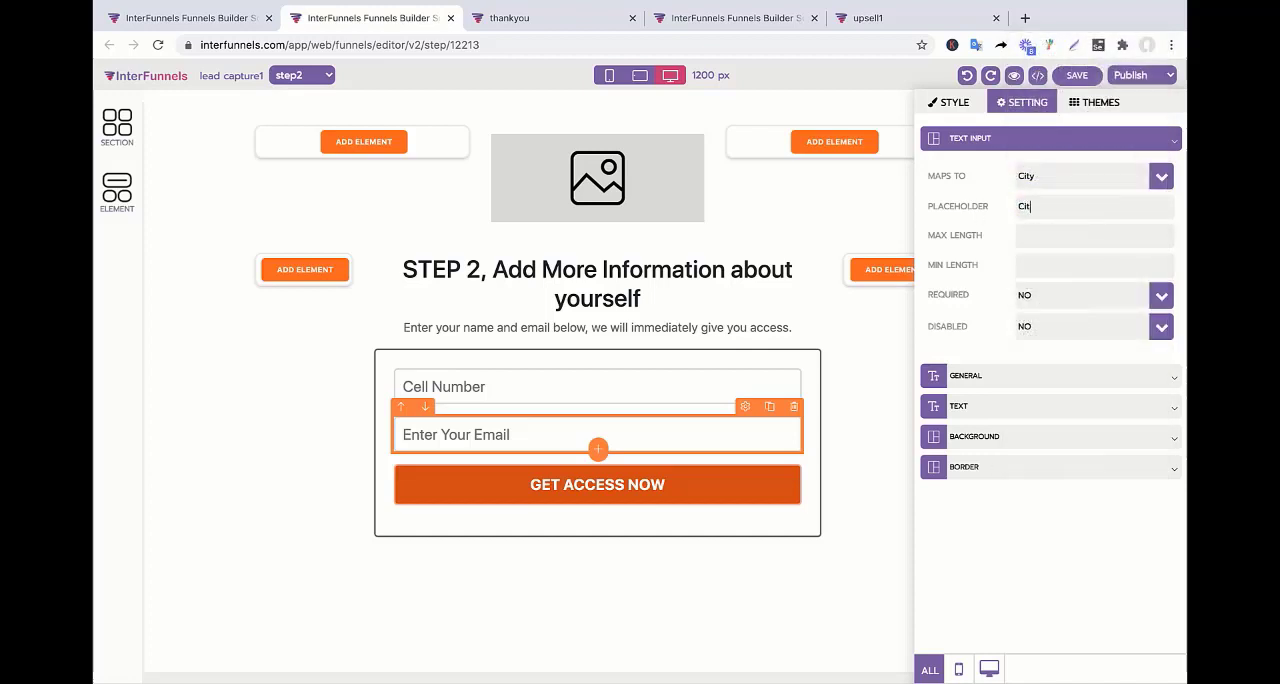
{"action": "left_click", "coordinate": [628, 410]}
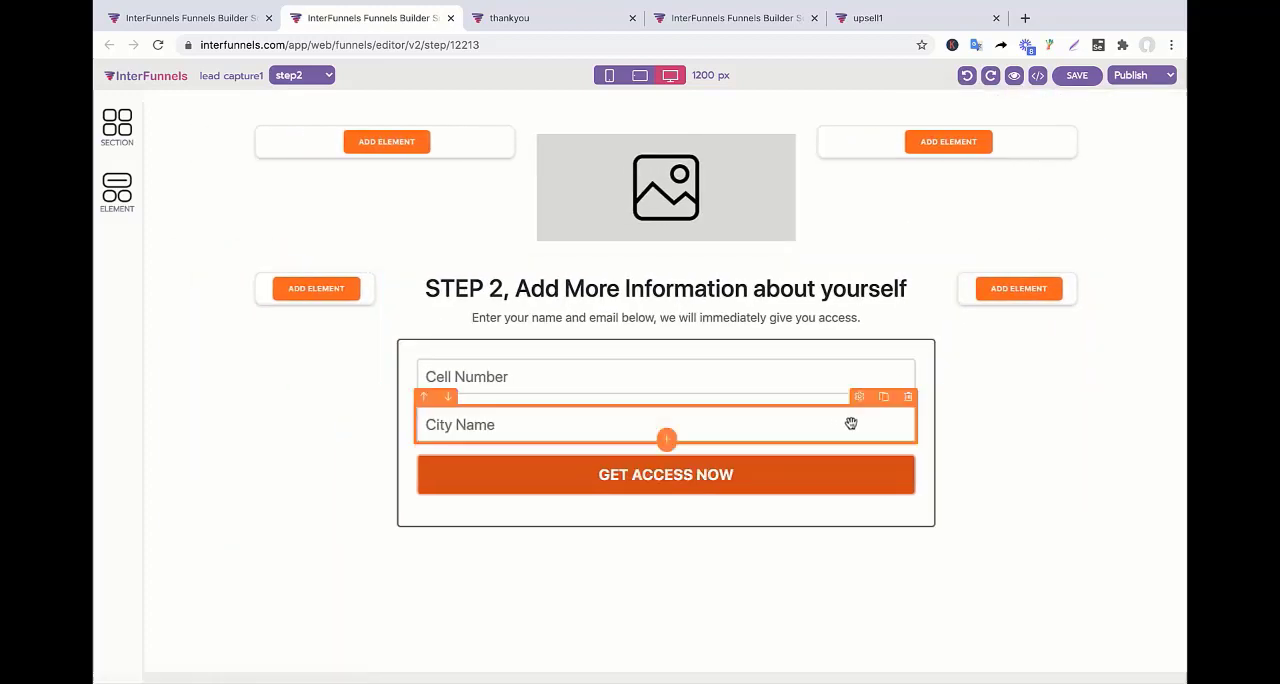
Duplicate the City Name field in the step2 form and map the copy to Custom Field 1.
{"action": "left_click", "coordinate": [883, 397]}
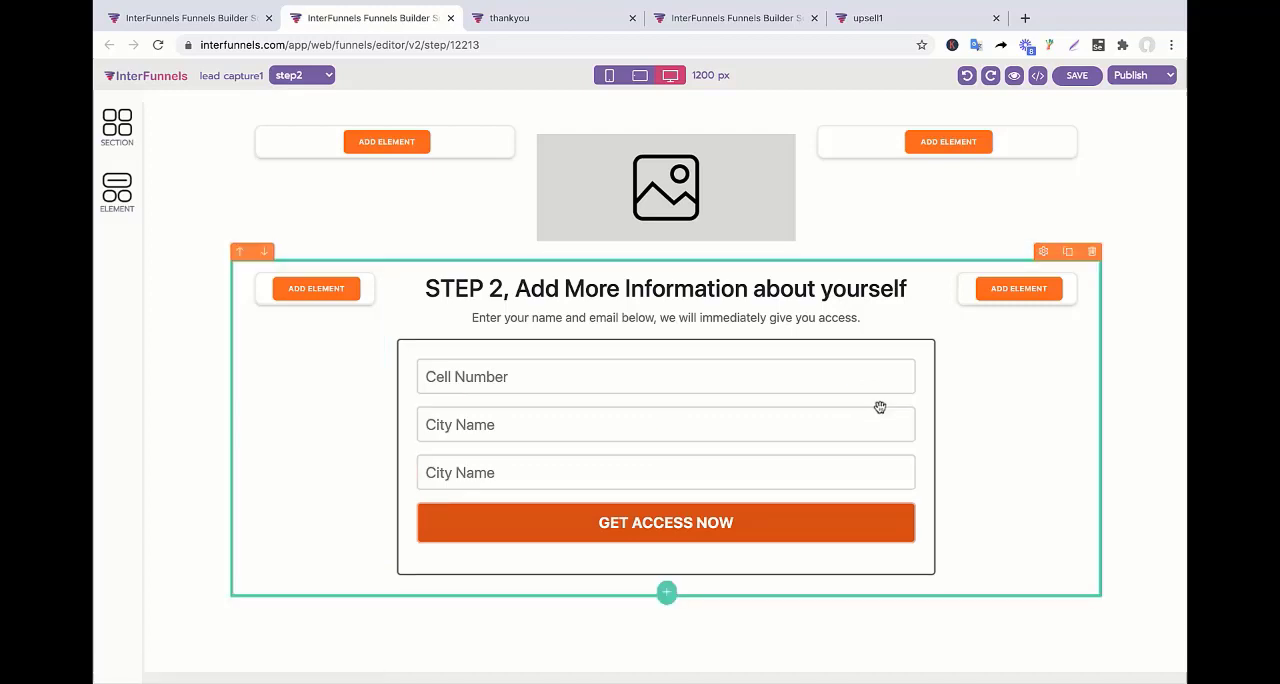
{"action": "left_click", "coordinate": [743, 473]}
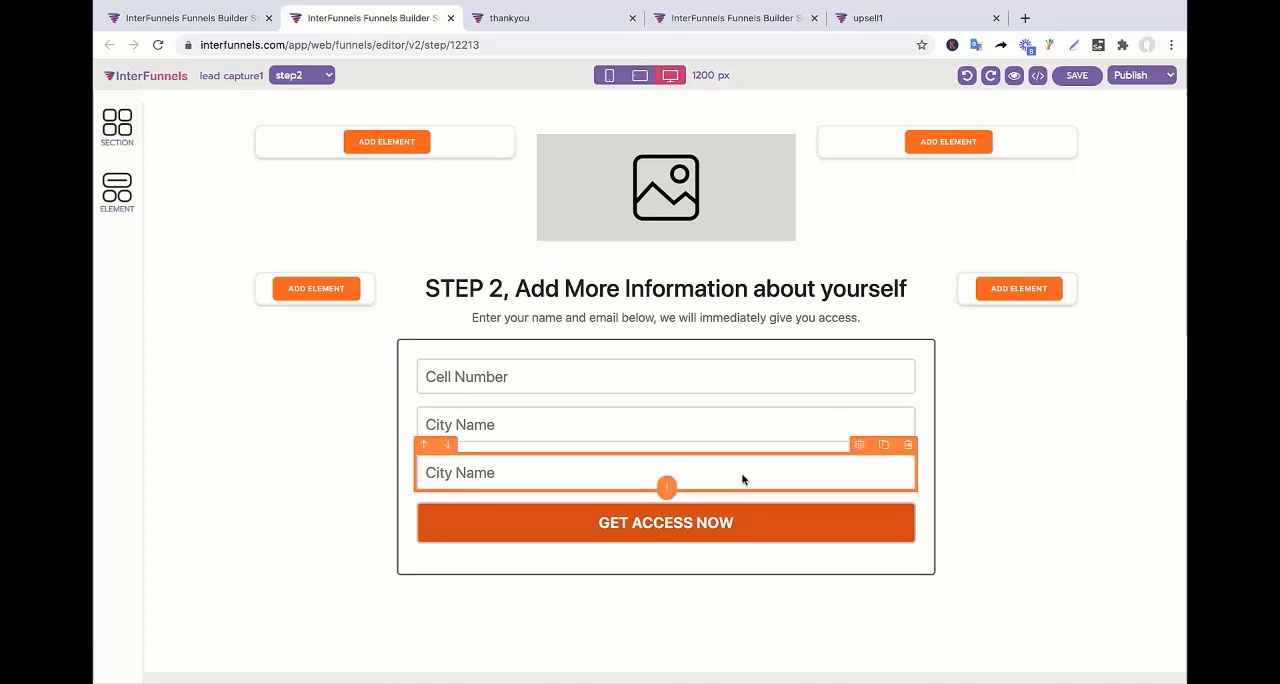
{"action": "left_click", "coordinate": [743, 476]}
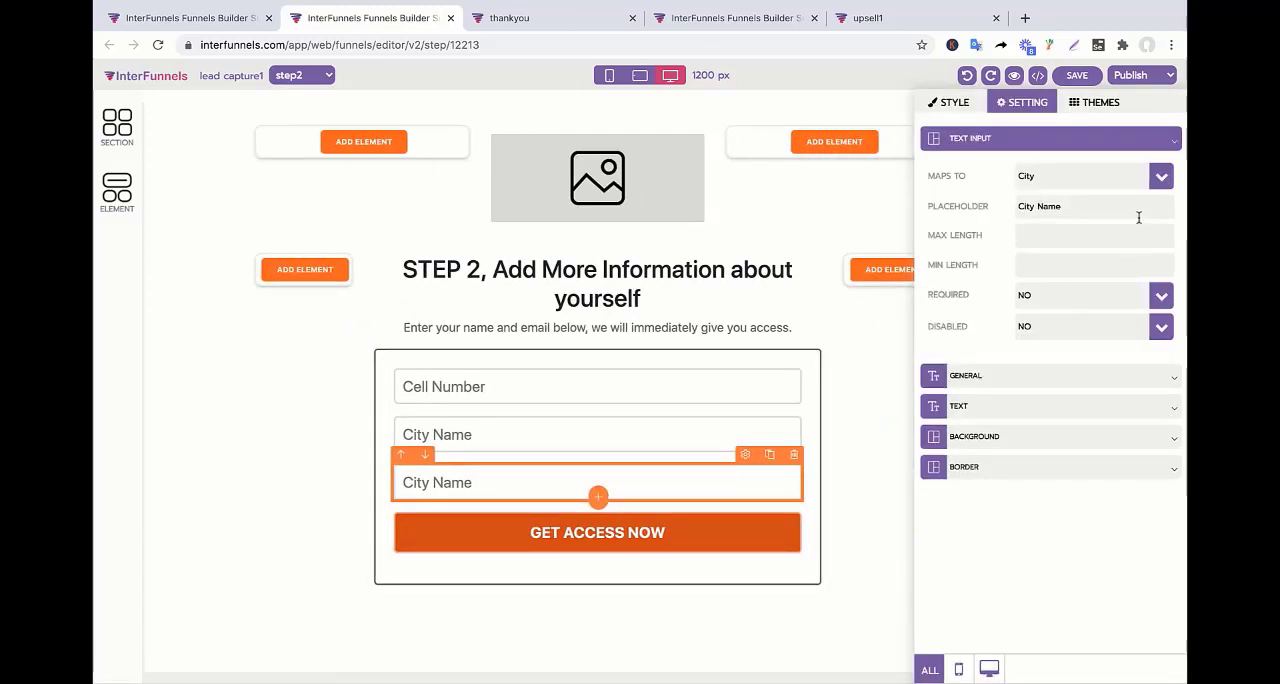
{"action": "left_click", "coordinate": [1160, 176]}
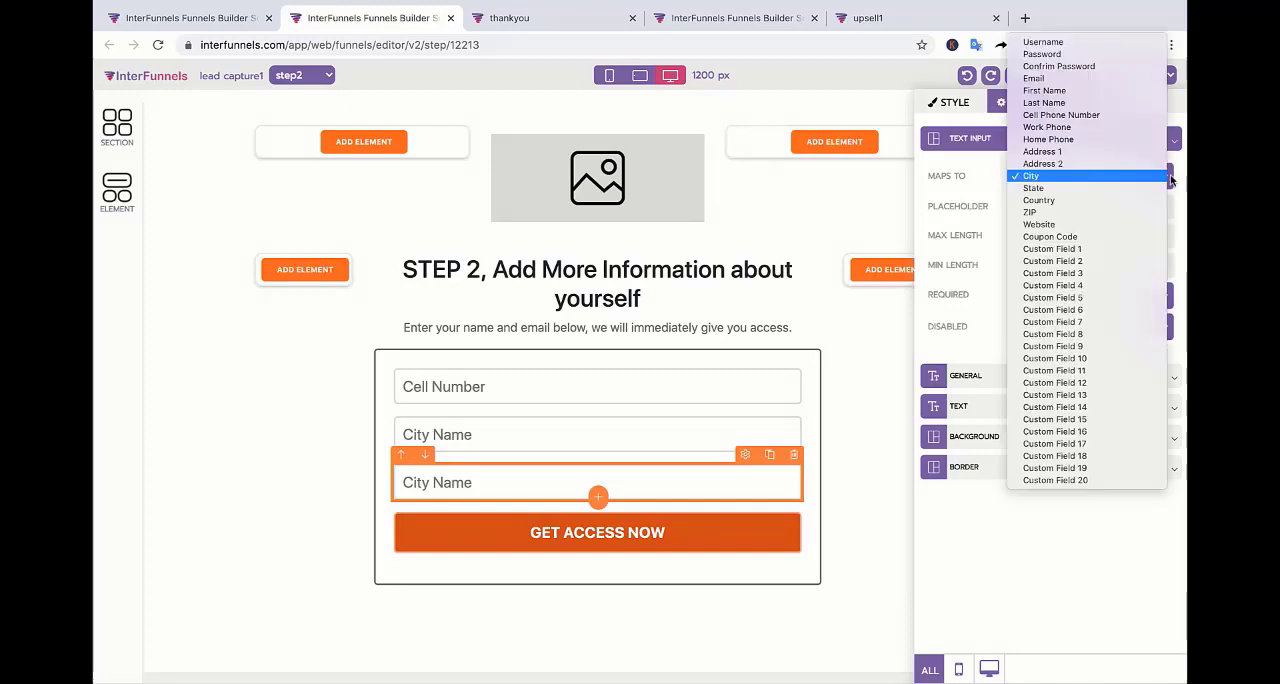
{"action": "left_click", "coordinate": [1109, 253]}
Set the placeholder of the field mapped to Custom Field 1 to "Date Of Birth".
{"action": "triple_click", "coordinate": [1067, 210]}
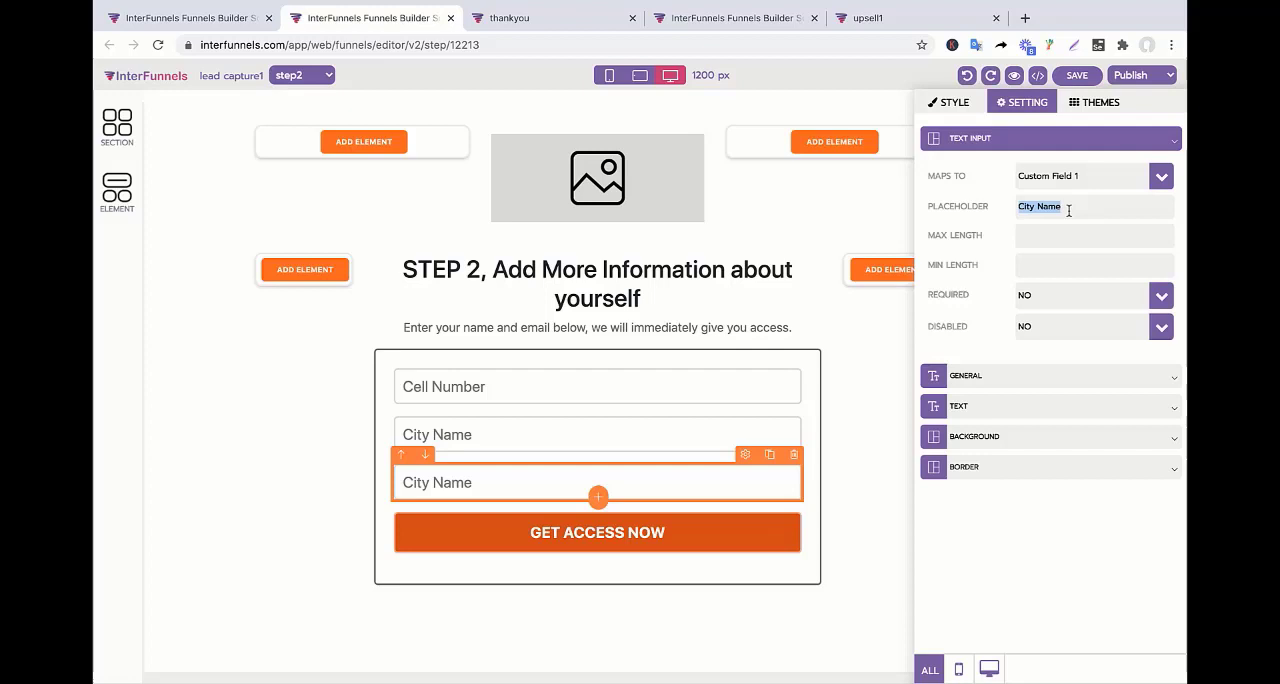
{"action": "type", "text": "Date Of Birth"}
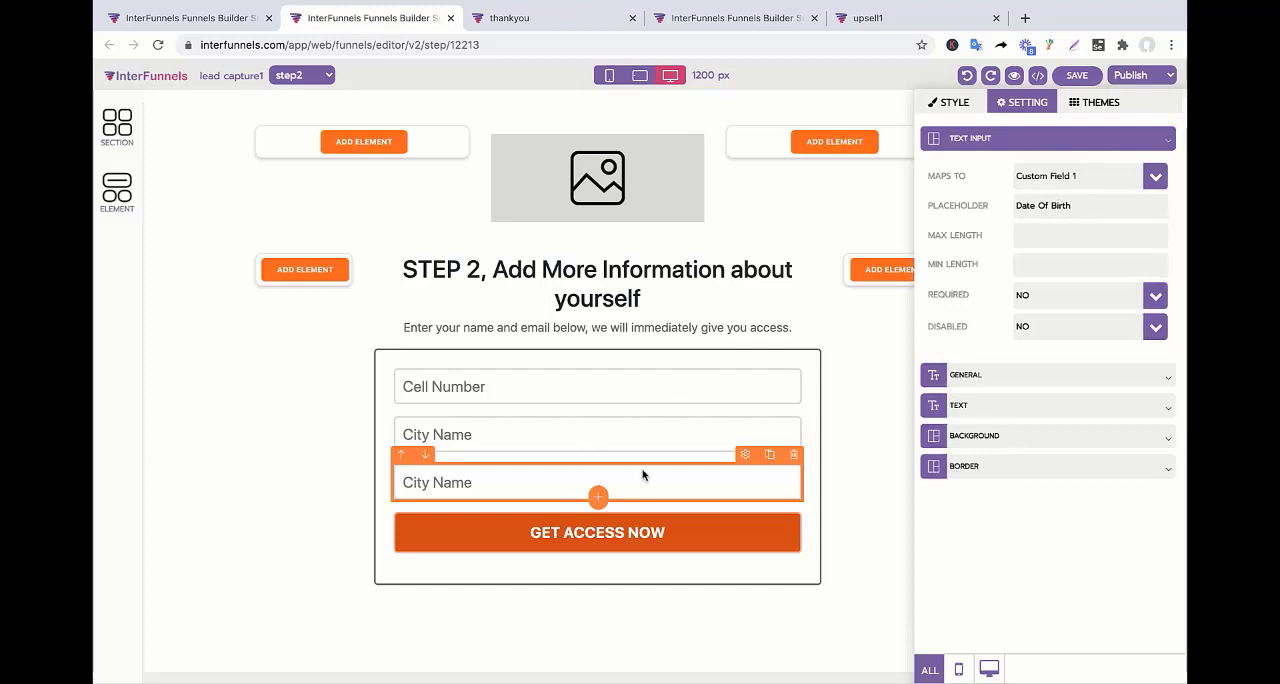
{"action": "left_click", "coordinate": [643, 476]}
{"action": "left_click", "coordinate": [668, 470]}
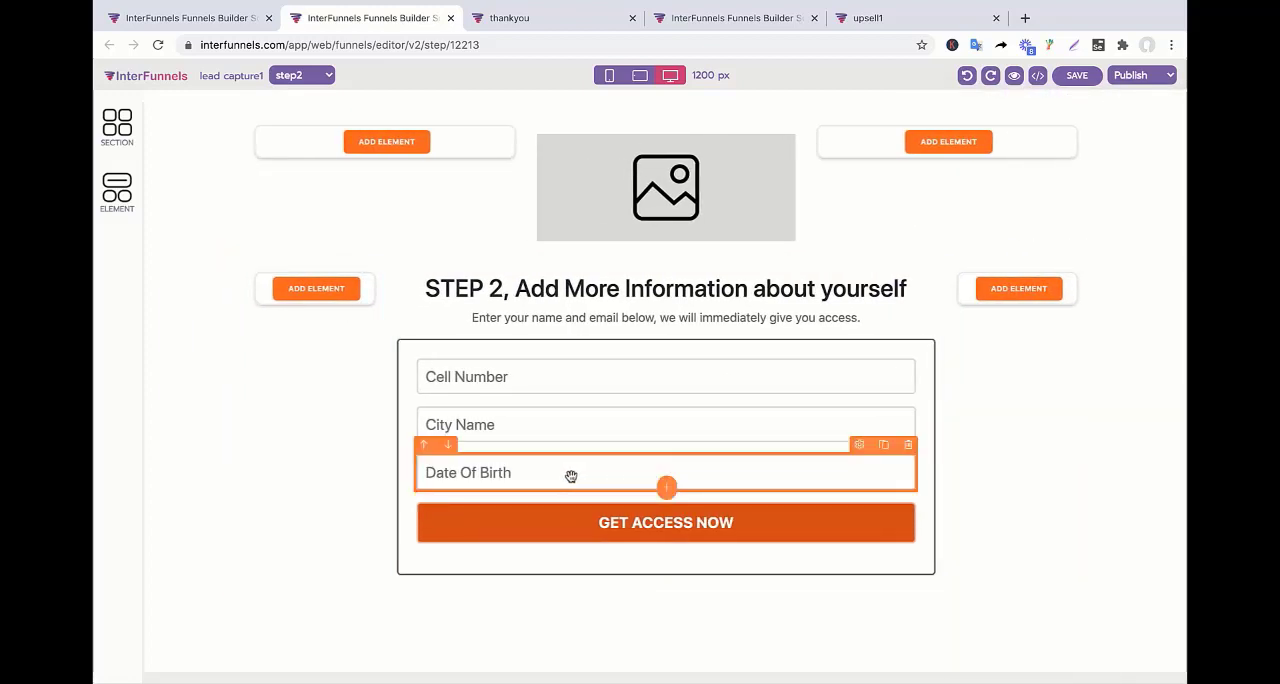
Save the step2 page, and move step2 directly after the squeeze page in the funnel's page order.
{"action": "left_click", "coordinate": [545, 298]}
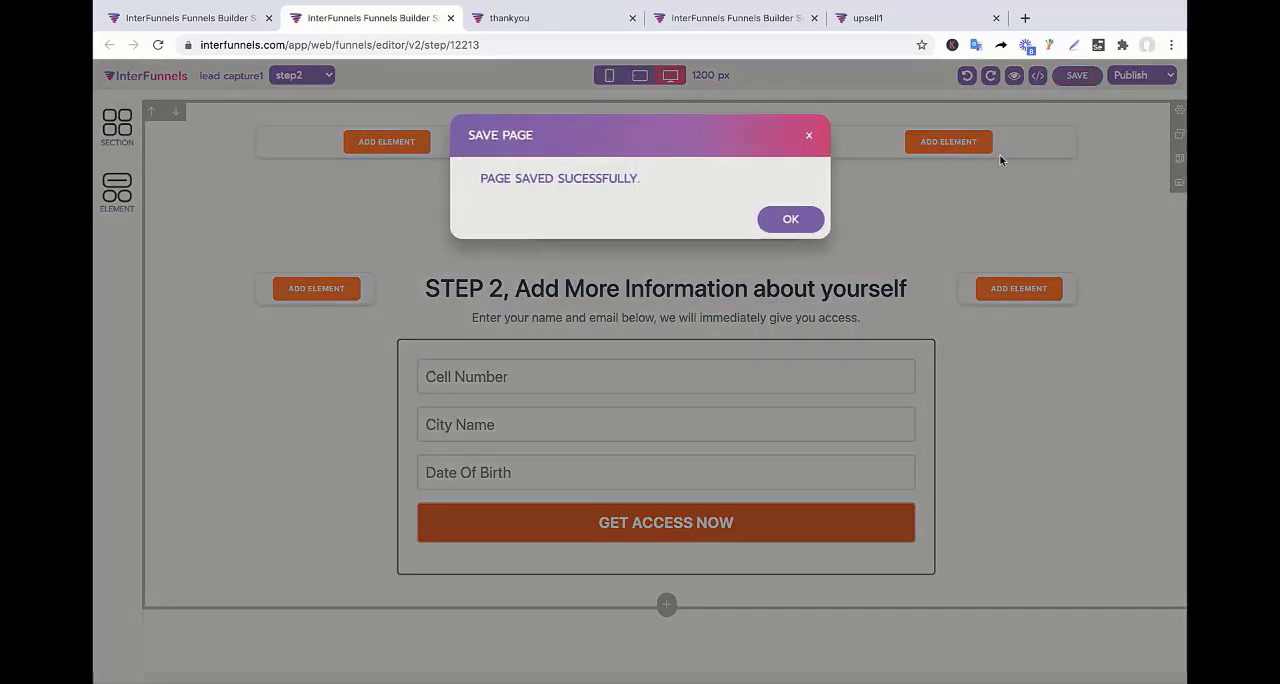
{"action": "left_click", "coordinate": [778, 224]}
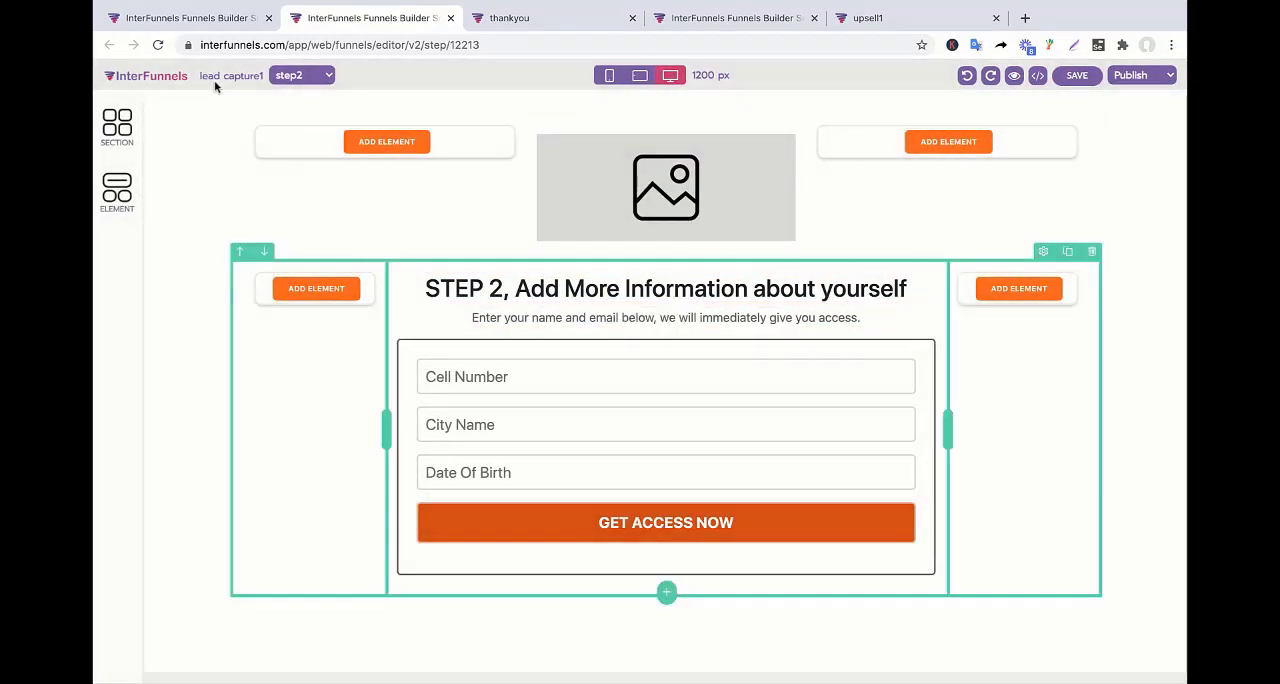
{"action": "left_click", "coordinate": [203, 21]}
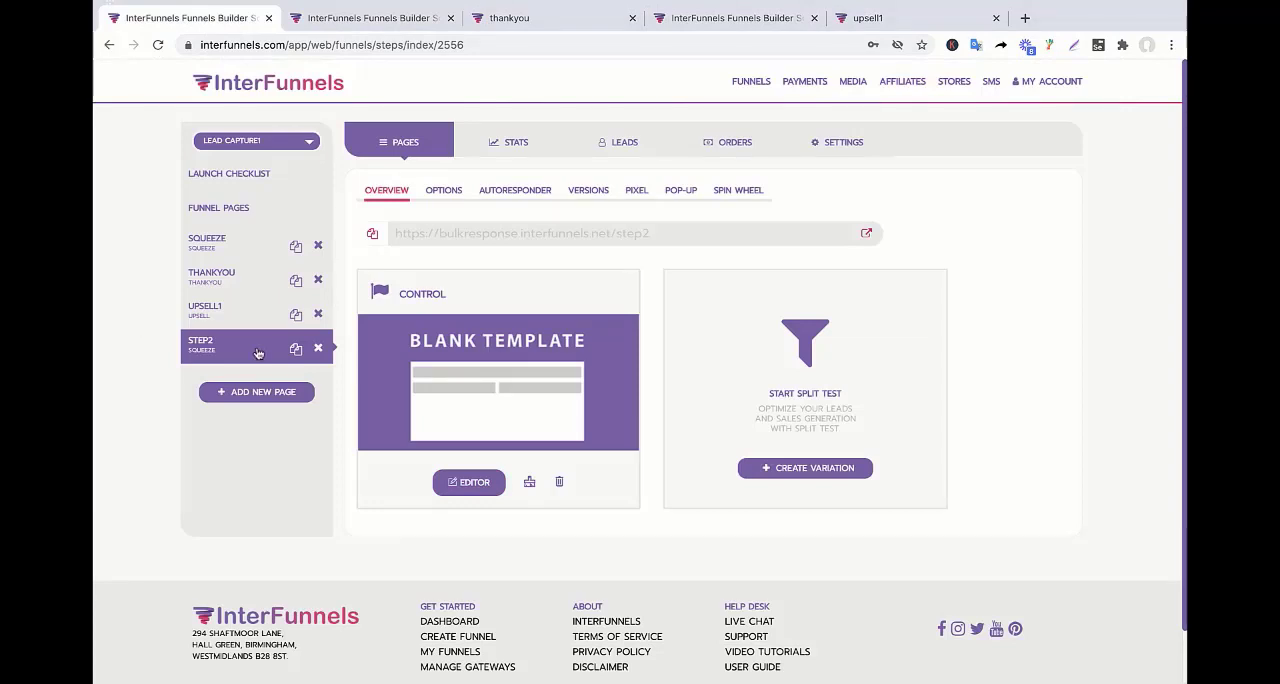
{"action": "left_click_drag", "start_coordinate": [257, 353], "coordinate": [258, 275]}
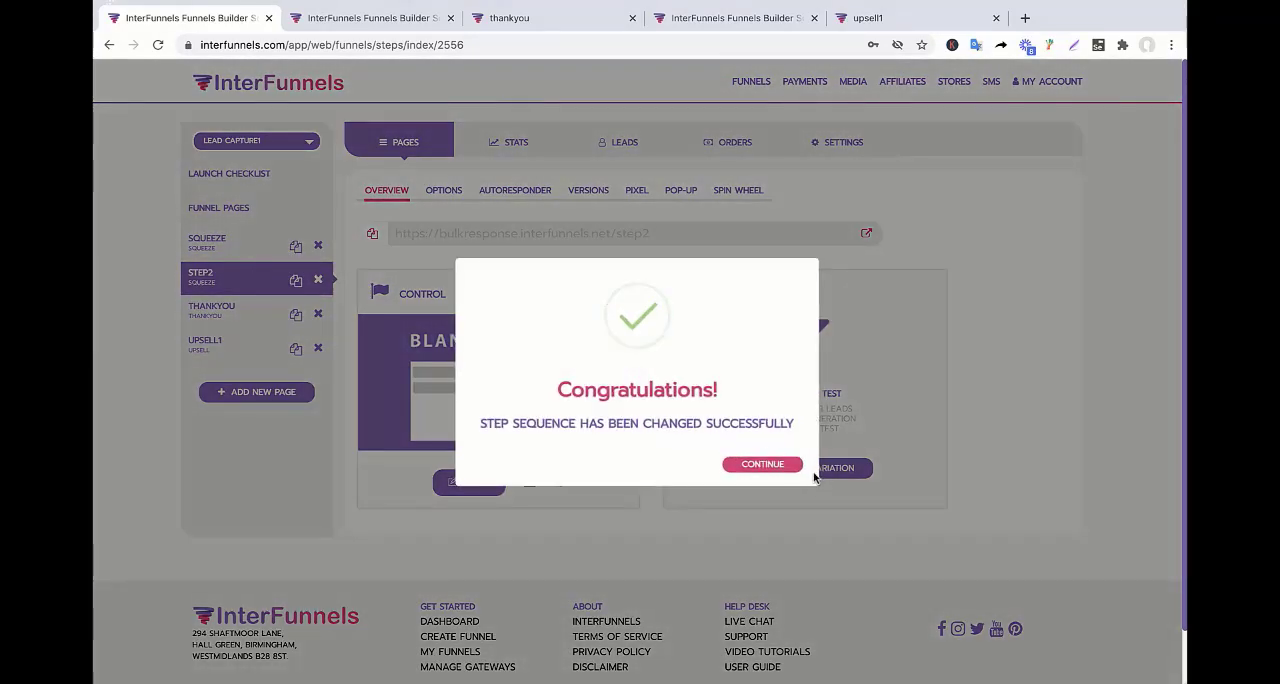
{"action": "left_click", "coordinate": [768, 463]}
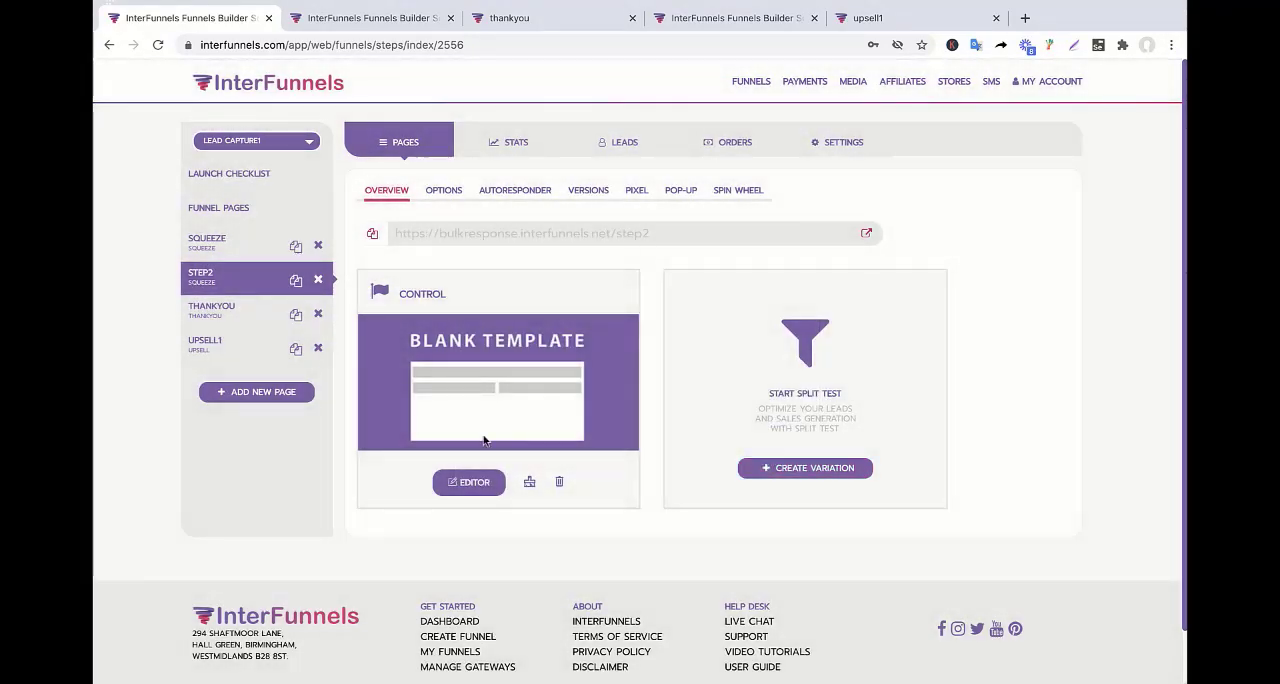
Open the live squeeze page of the funnel and enter a test lead's first name in its form.
{"action": "left_click", "coordinate": [211, 248]}
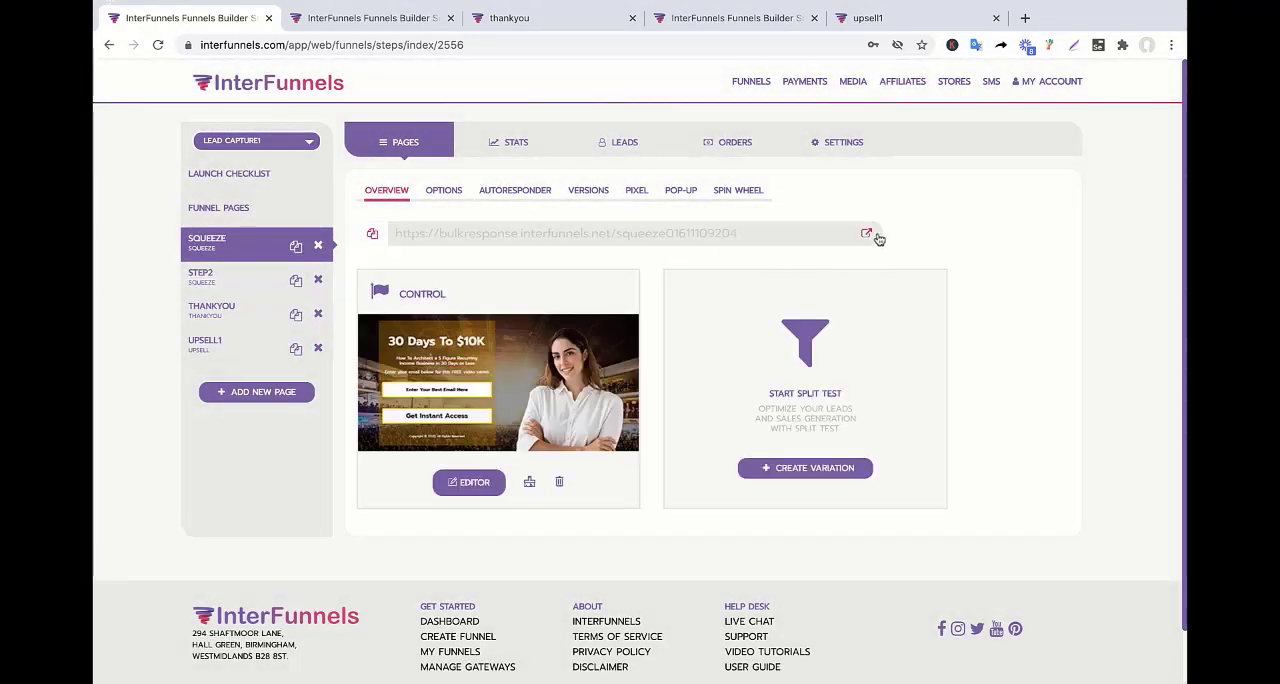
{"action": "left_click", "coordinate": [869, 239]}
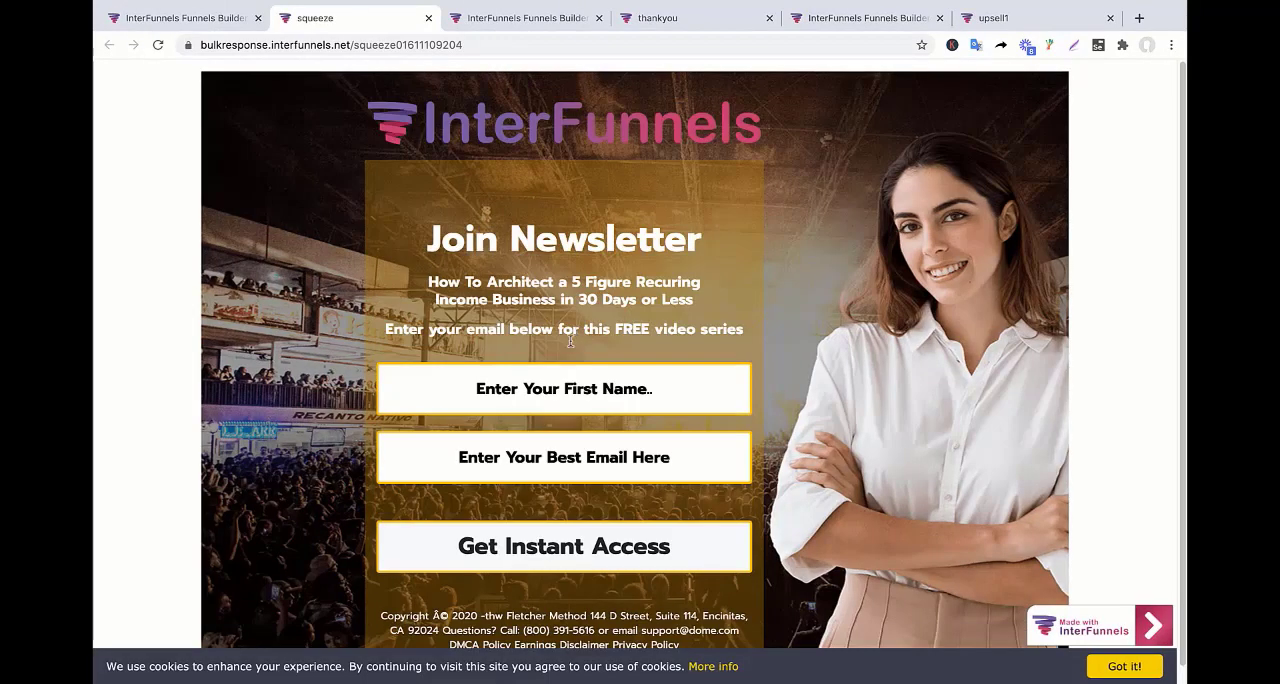
{"action": "left_click", "coordinate": [553, 393]}
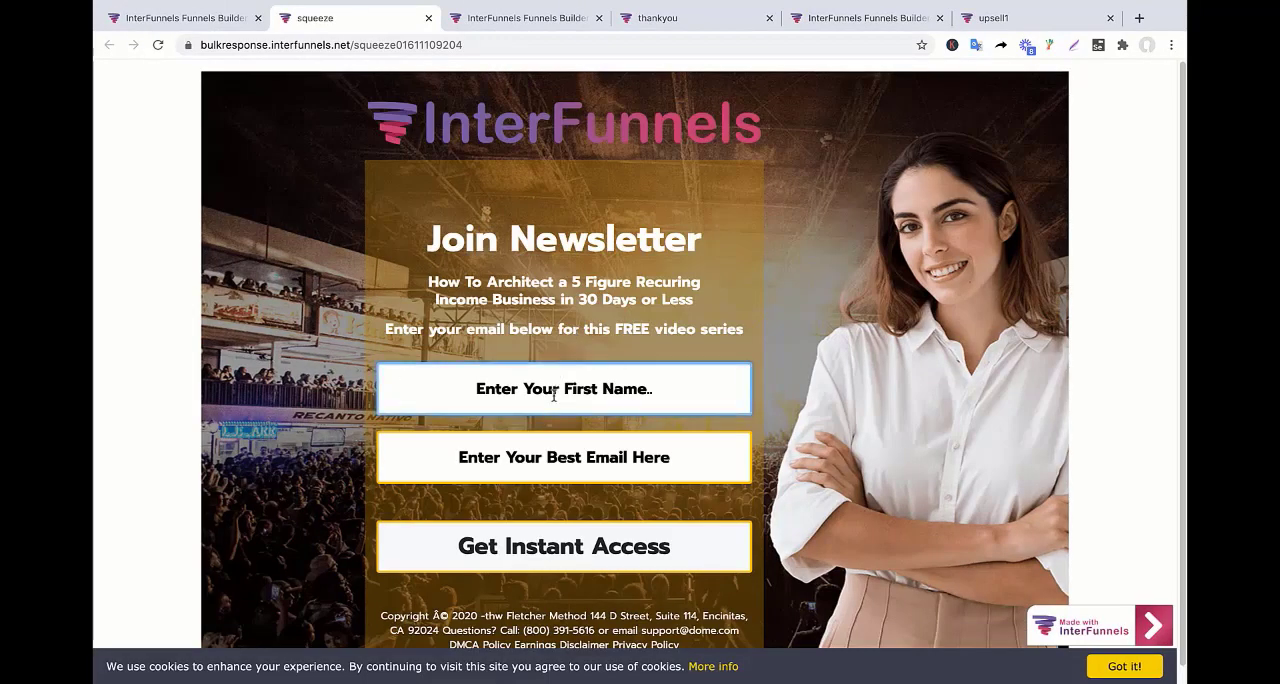
{"action": "type", "text": "Bobby"}
Fill in the test lead's e-mail address on the squeeze page and submit the form.
{"action": "key", "text": "Tab"}
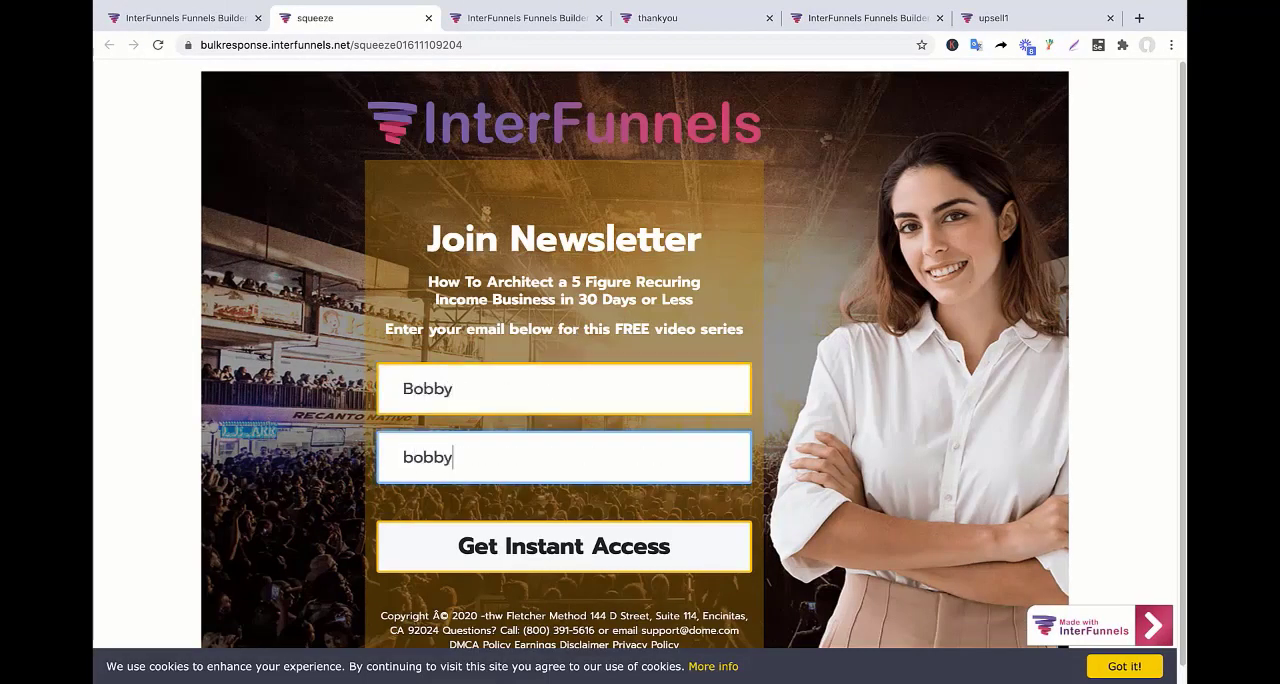
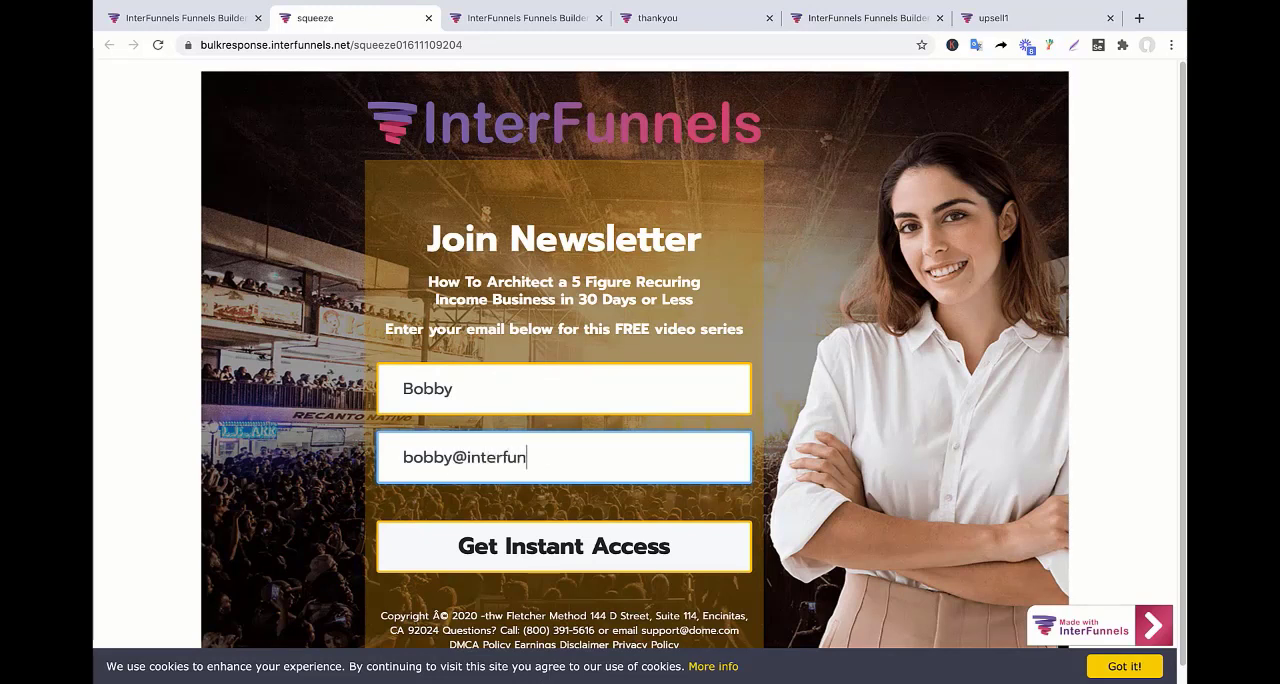
{"action": "key", "text": "Left"}
{"action": "key", "text": "Left"}
{"action": "key", "text": "Left"}
{"action": "key", "text": "Left"}
{"action": "key", "text": "Left"}
{"action": "key", "text": "Left"}
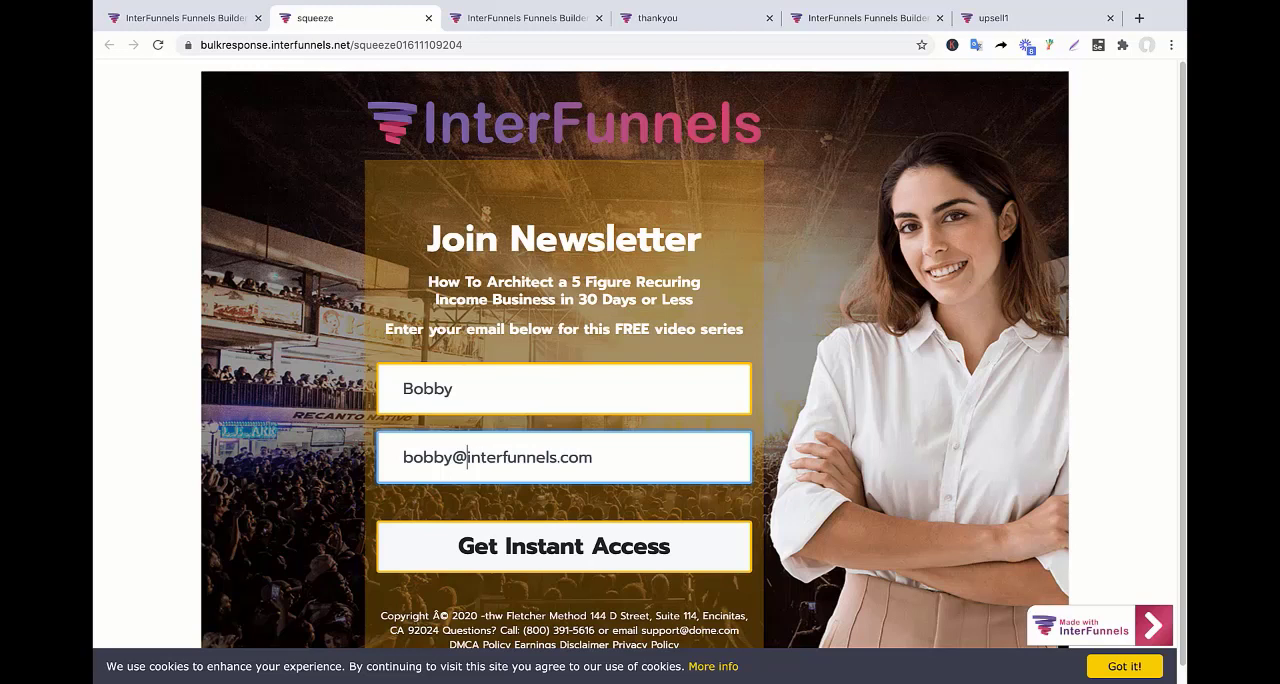
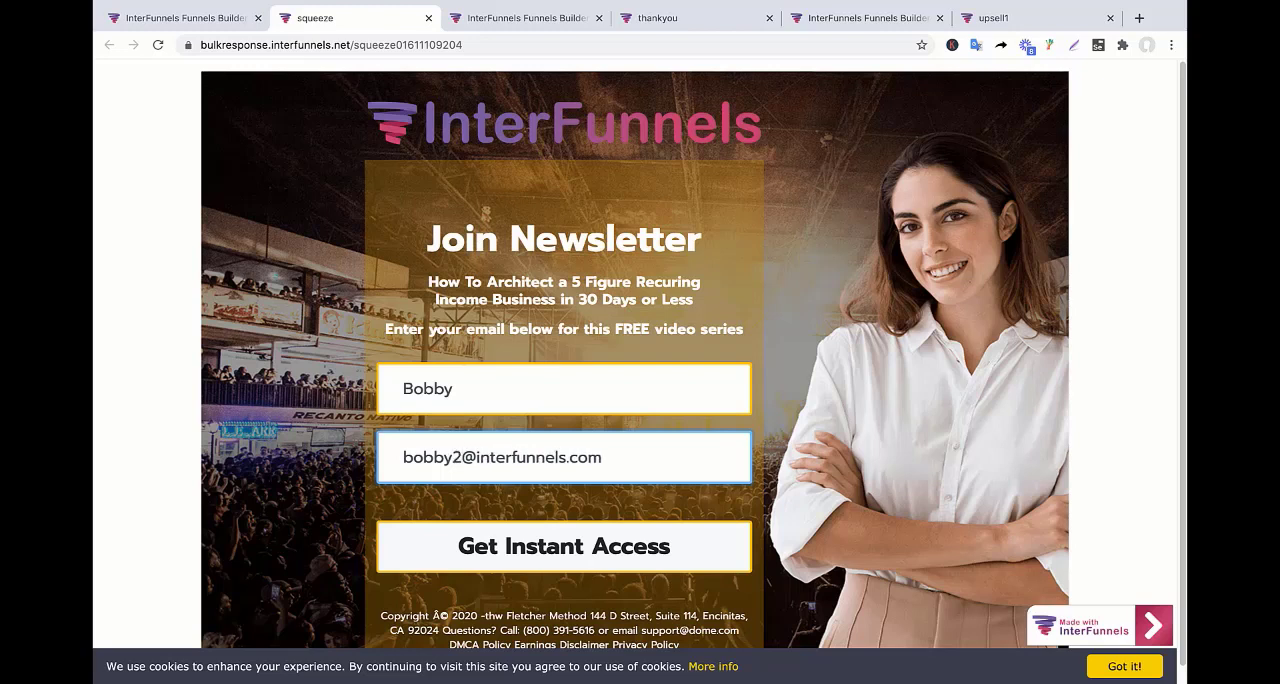
{"action": "left_click", "coordinate": [498, 562]}
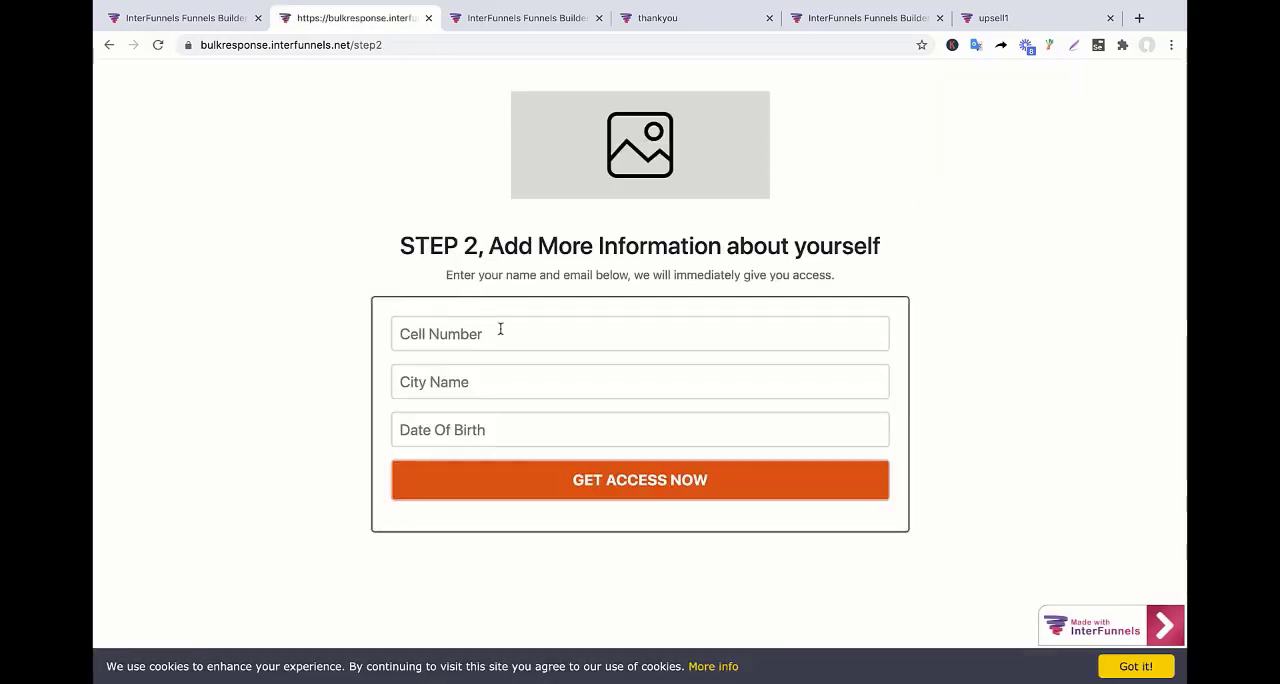
Fill in the live step2 form with the lead's cell number, the city "Newyork" and the date of birth, and submit it.
{"action": "mouse_move", "coordinate": [458, 186]}
{"action": "left_mouse_down"}
{"action": "mouse_move", "coordinate": [362, 274]}
{"action": "mouse_move", "coordinate": [542, 214]}
{"action": "mouse_move", "coordinate": [408, 190]}
{"action": "left_mouse_up"}
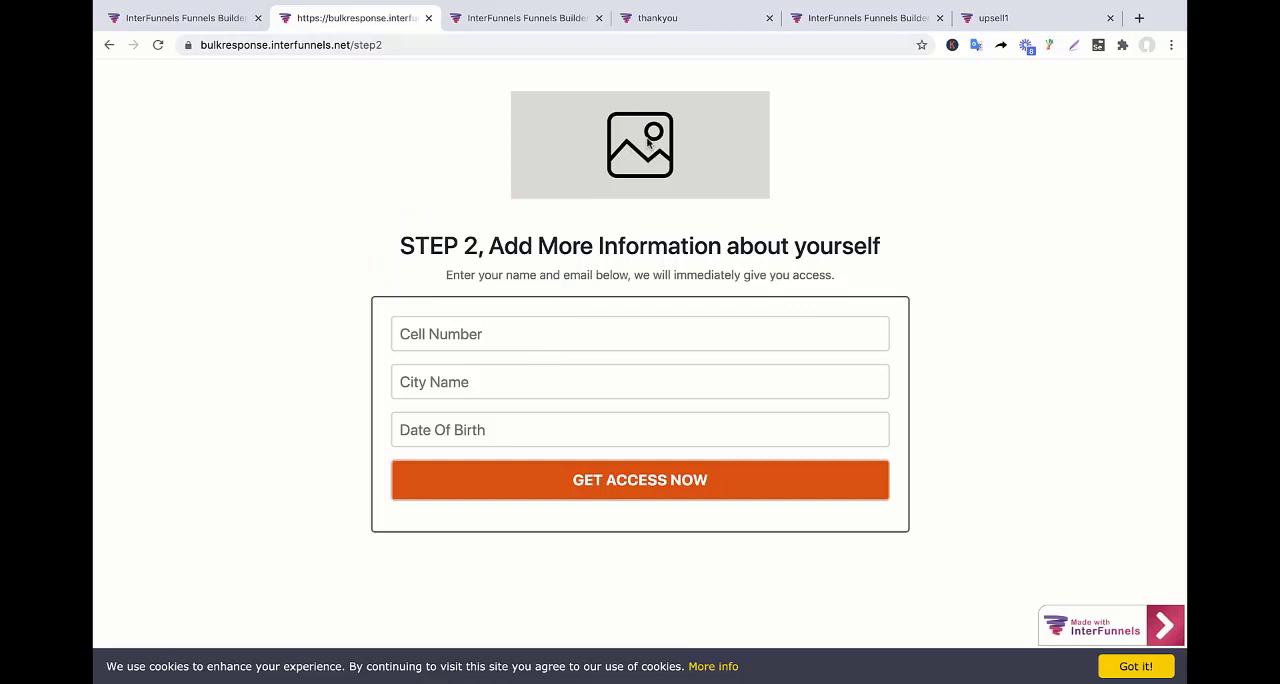
{"action": "left_click", "coordinate": [489, 335]}
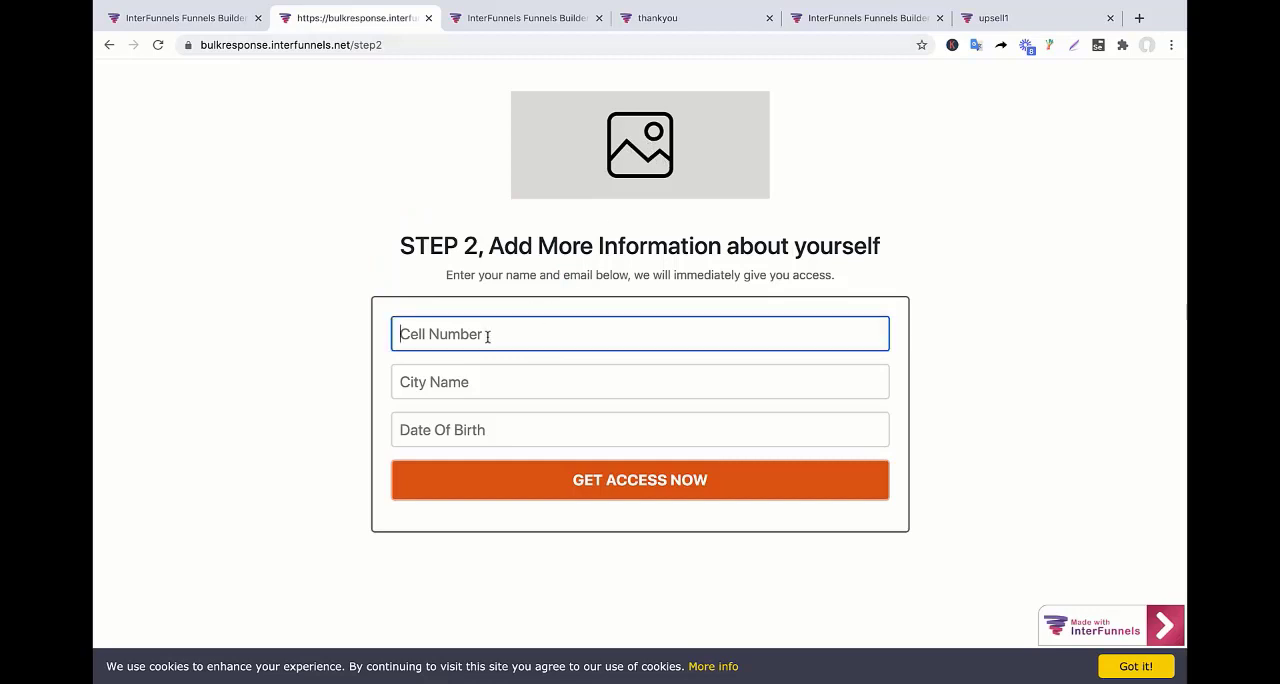
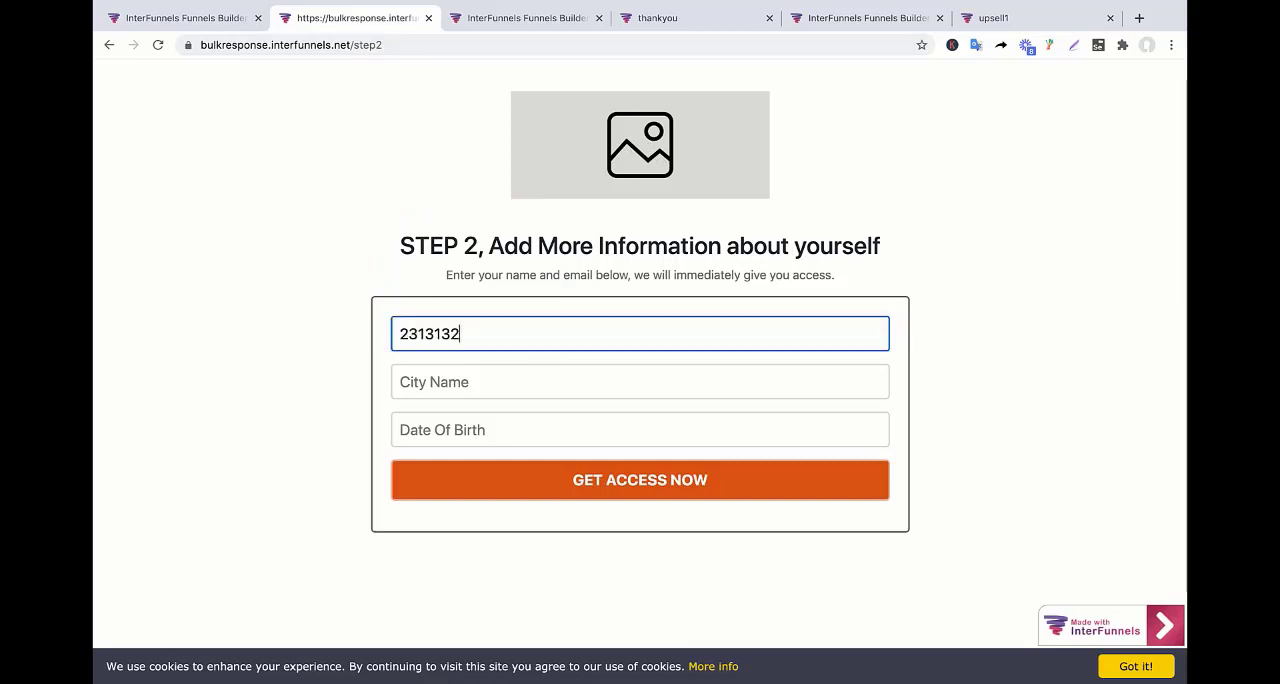
{"action": "left_click", "coordinate": [491, 390]}
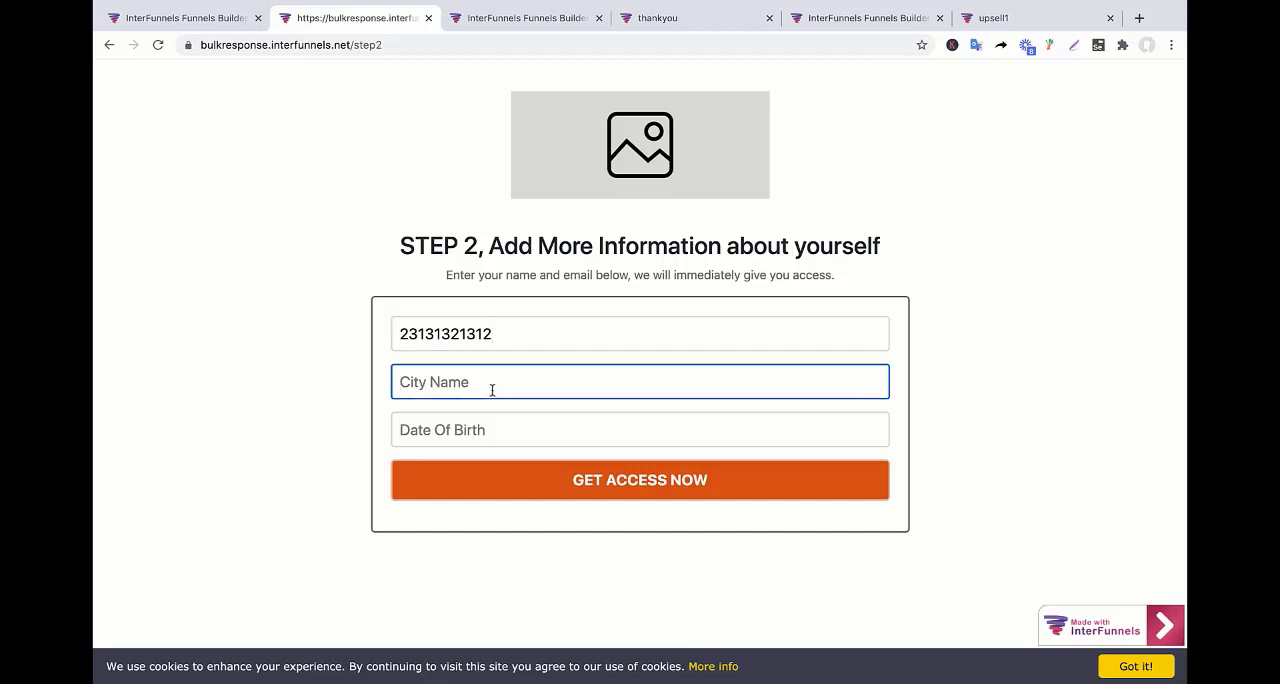
{"action": "type", "text": "Newyr"}
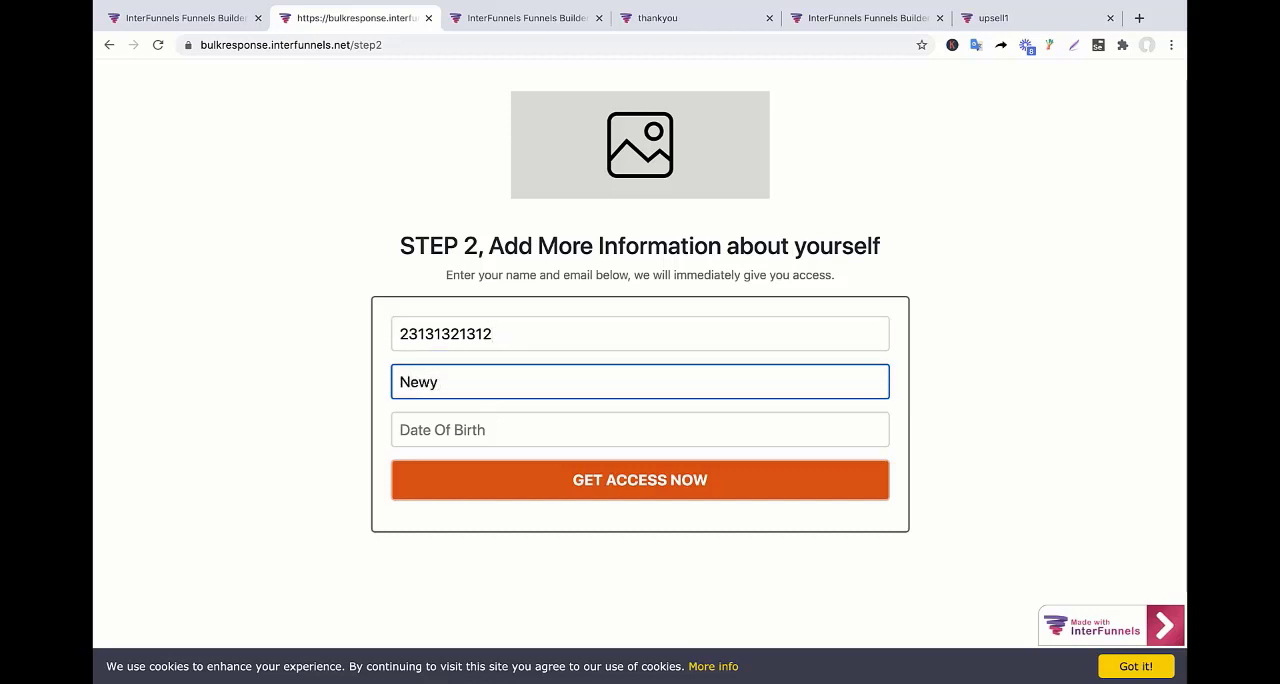
{"action": "left_click", "coordinate": [517, 437]}
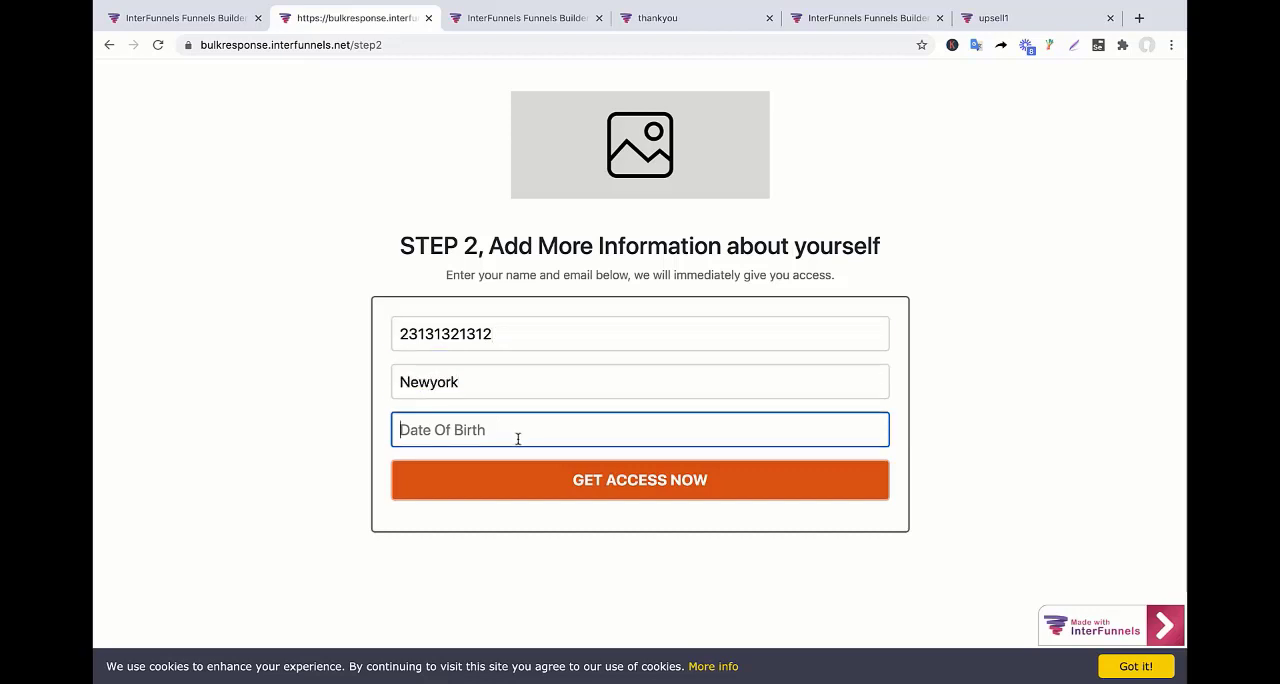
{"action": "type", "text": "423423424"}
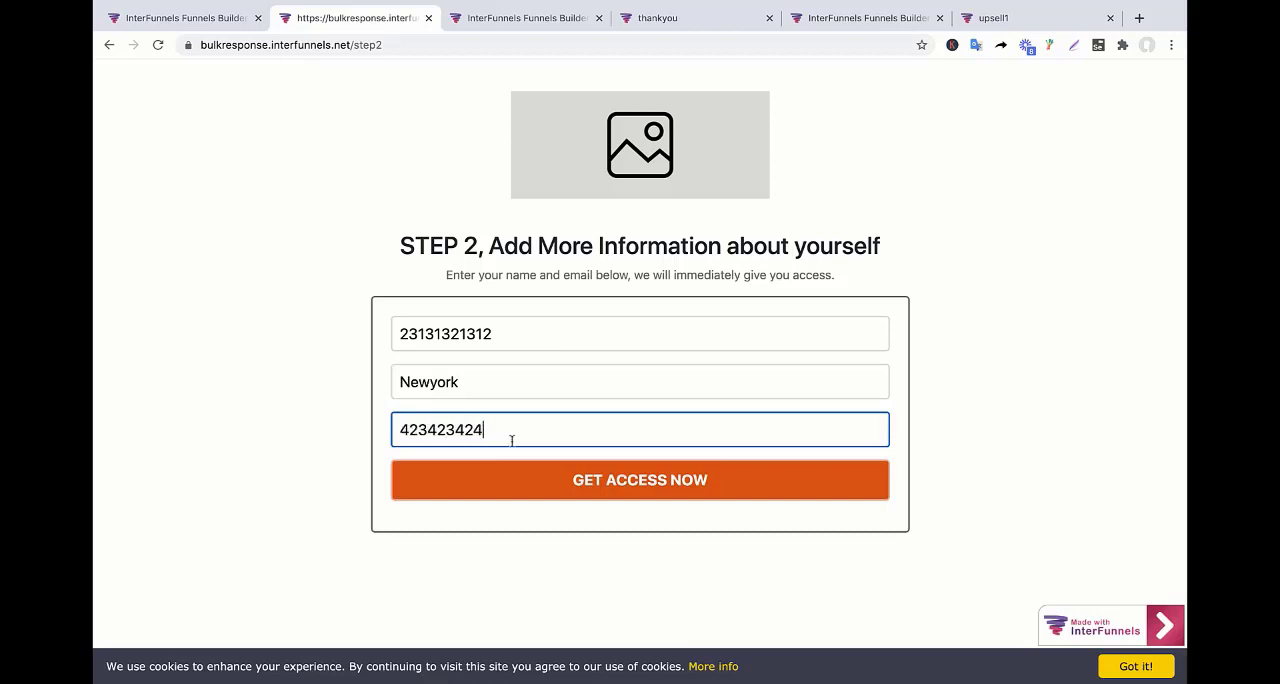
{"action": "left_click", "coordinate": [562, 490]}
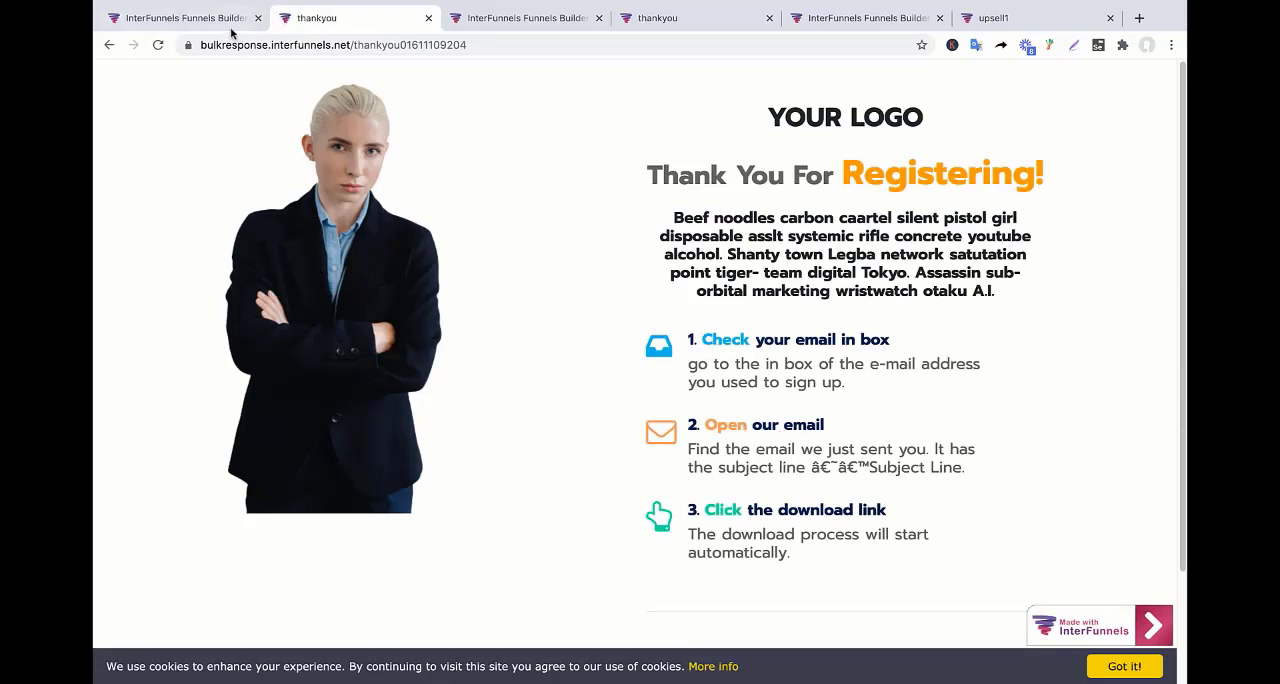
Open the test lead's profile from the lead capture1 funnel's leads and review its general info.
{"action": "left_click", "coordinate": [180, 24]}
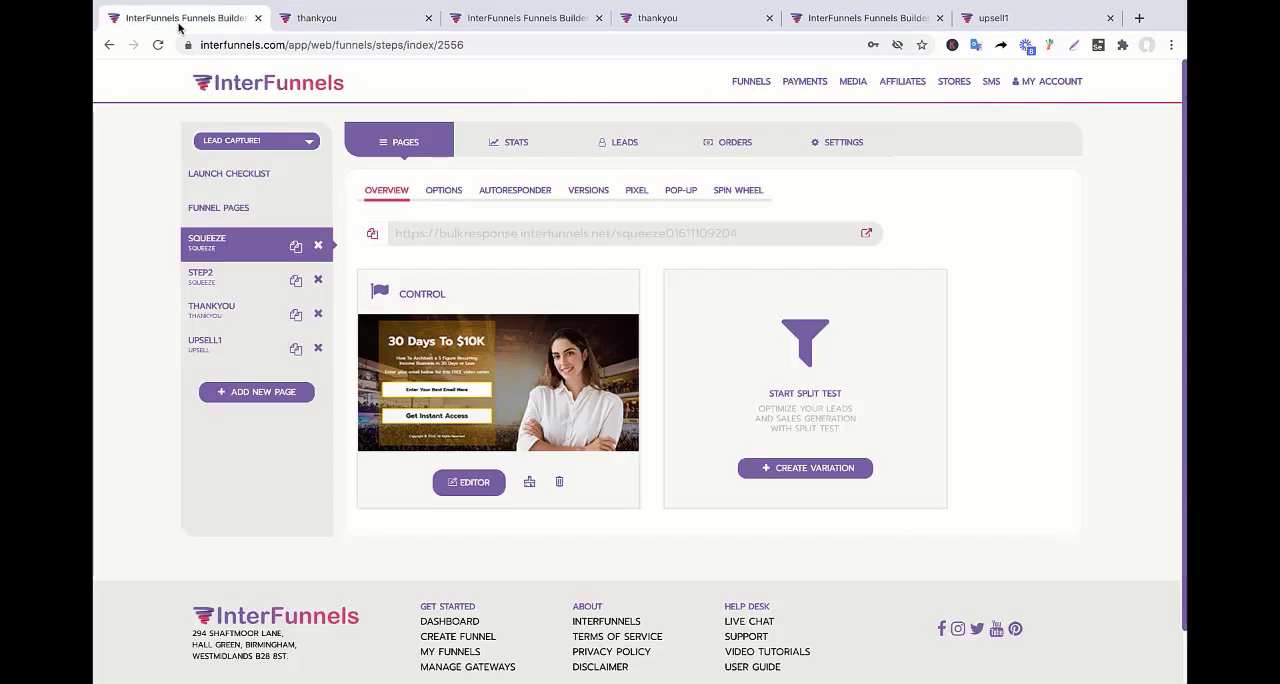
{"action": "left_click", "coordinate": [627, 143]}
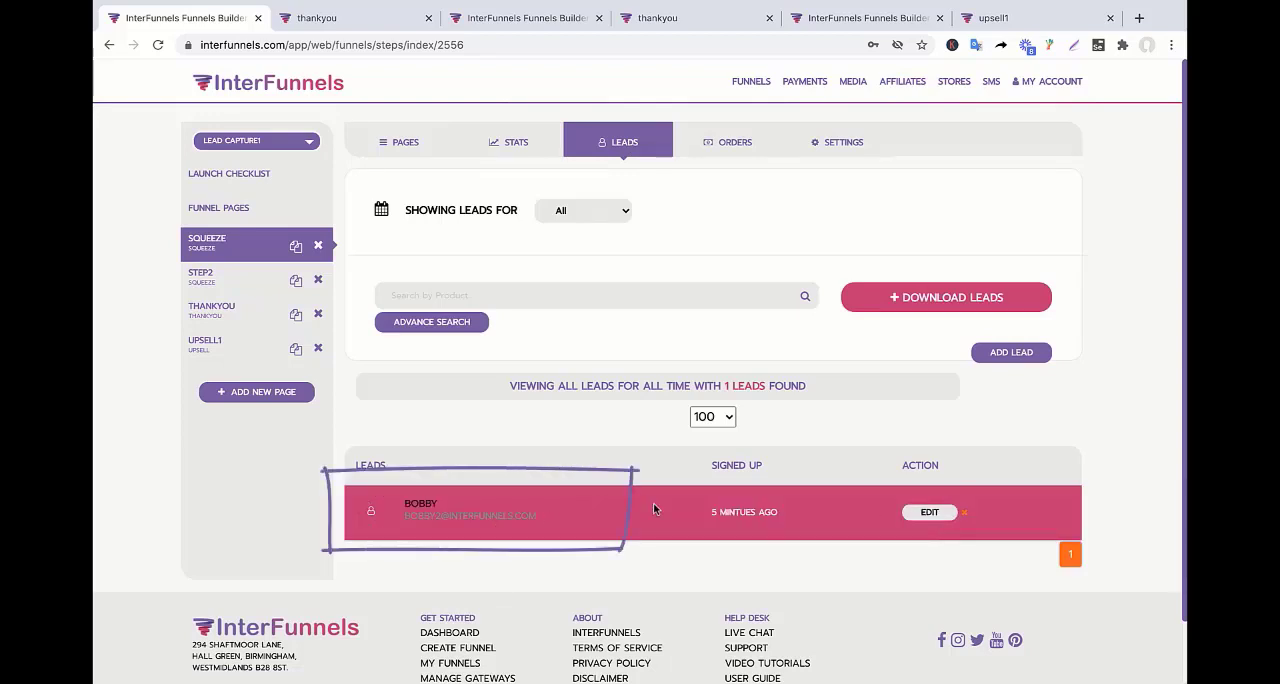
{"action": "left_click", "coordinate": [928, 513]}
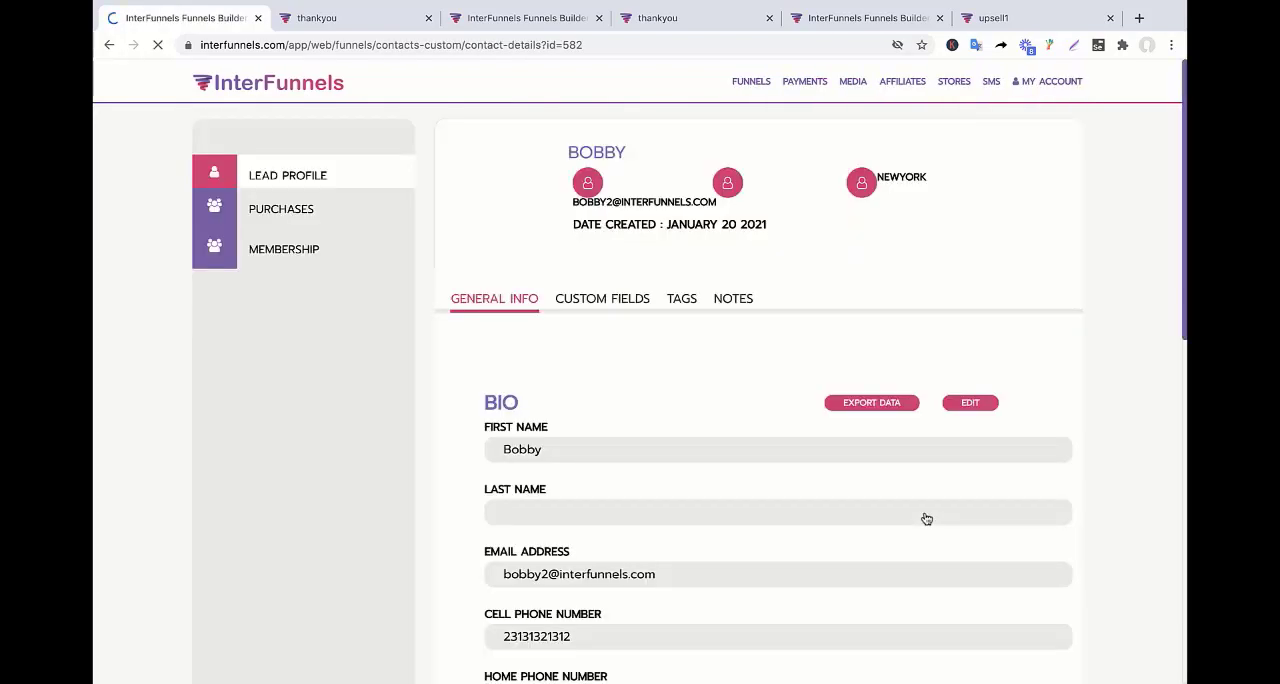
{"action": "scroll", "coordinate": [651, 538], "scroll_direction": "down", "scroll_amount": 1}
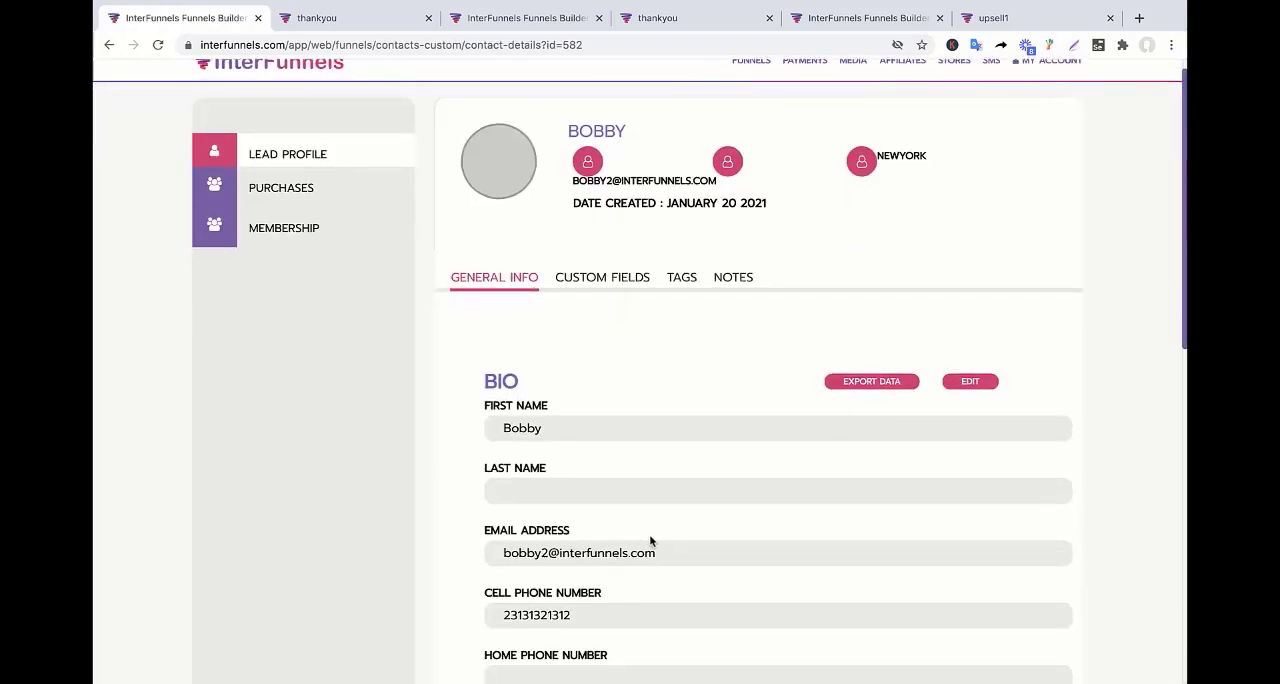
{"action": "scroll", "coordinate": [651, 541], "scroll_direction": "down", "scroll_amount": 2}
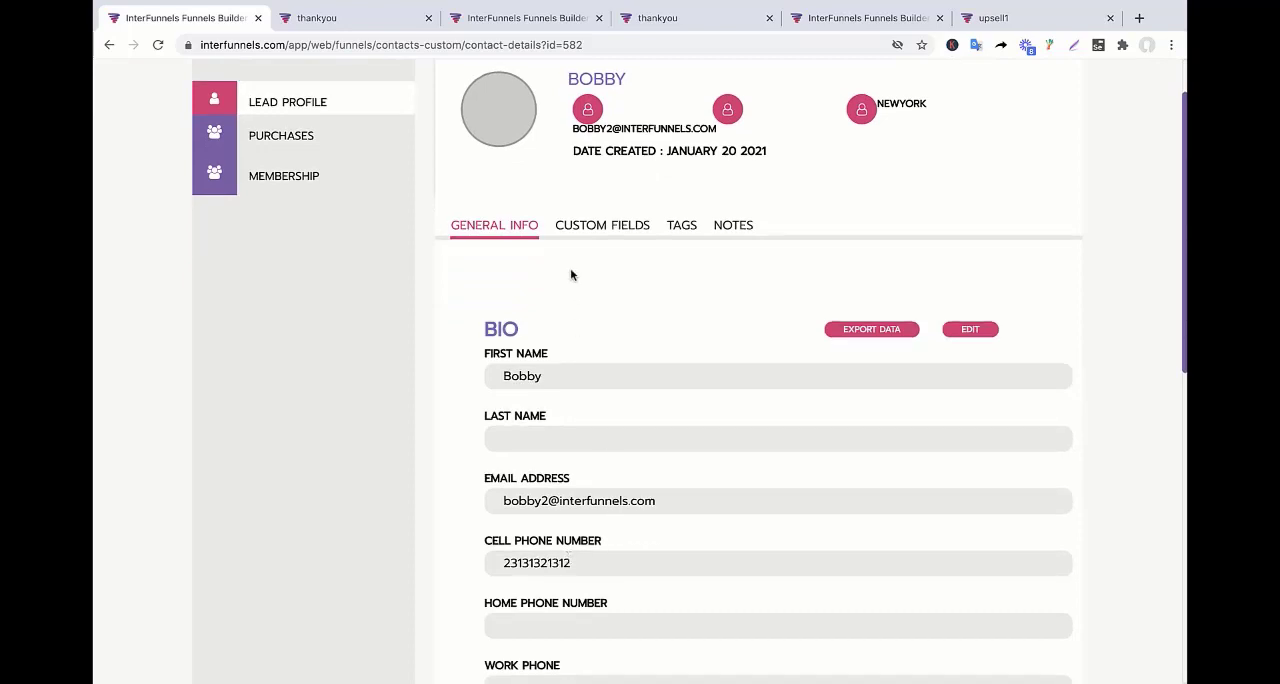
Check the custom field values in the lead's profile and return to the general info.
{"action": "left_click", "coordinate": [591, 224]}
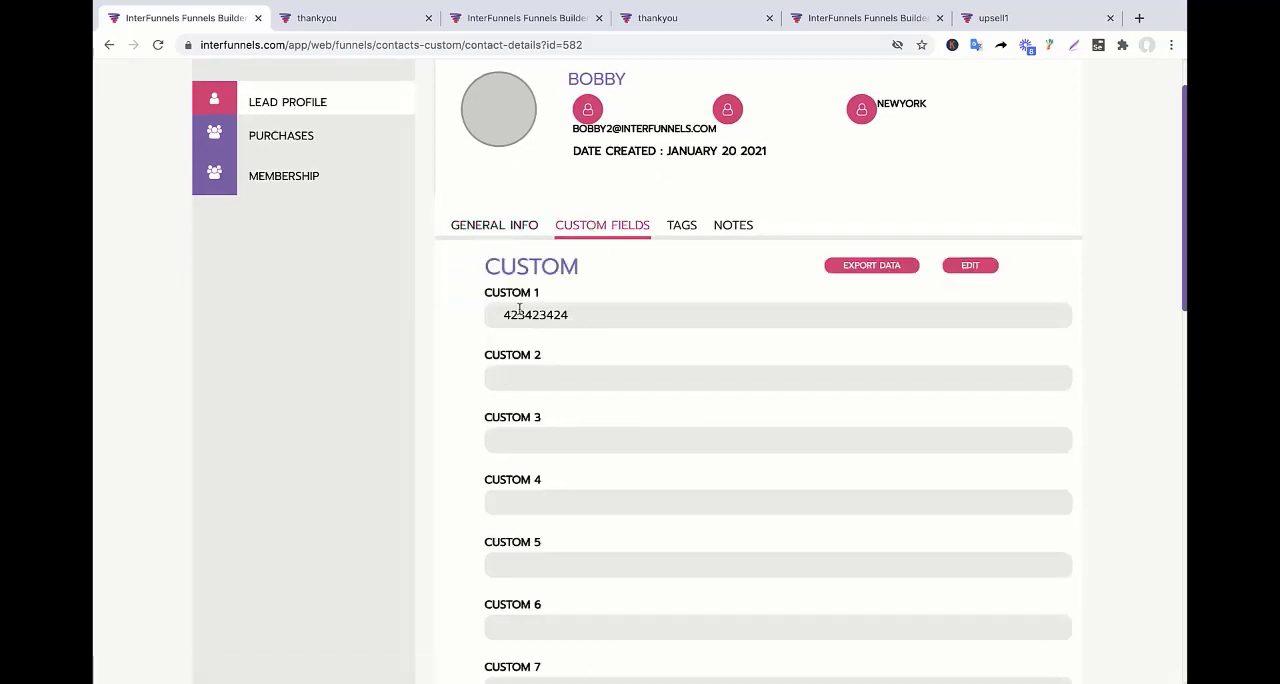
{"action": "left_click", "coordinate": [501, 236]}
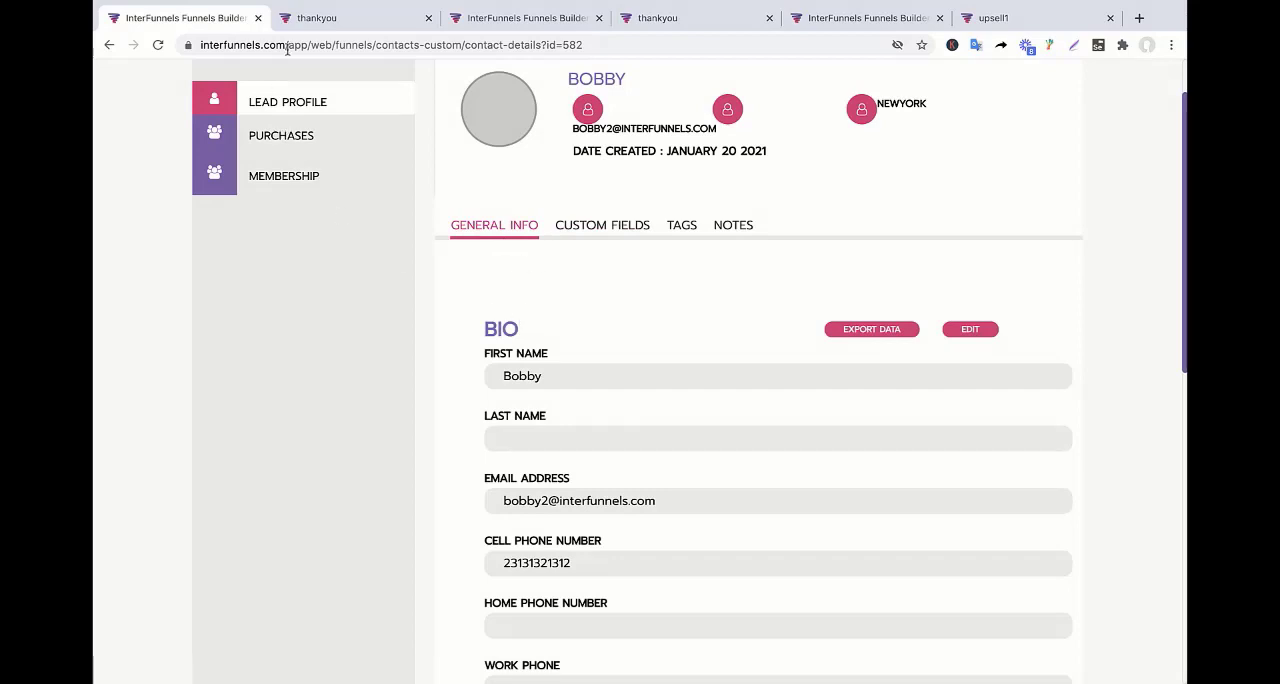
{"action": "scroll", "coordinate": [320, 185], "scroll_direction": "up", "scroll_amount": 2}
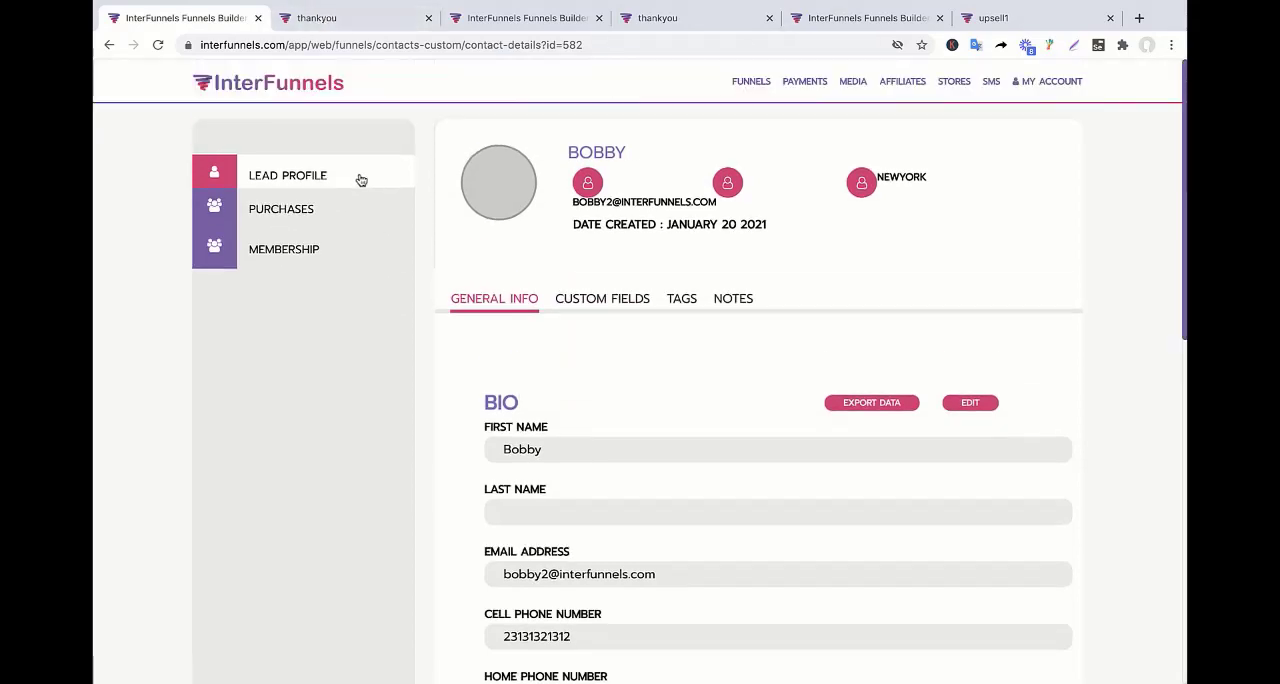
View the list of all funnels, and look over the account dashboard's statistics and help links.
{"action": "left_click", "coordinate": [748, 82]}
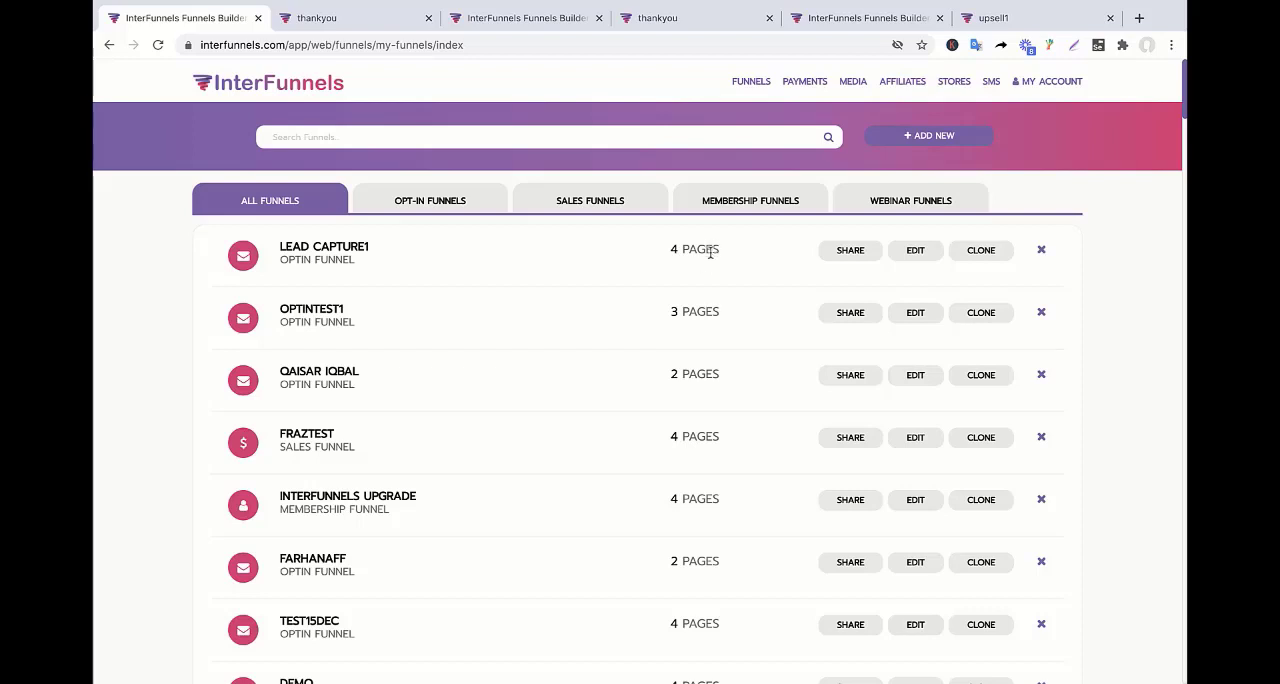
{"action": "left_click", "coordinate": [283, 90]}
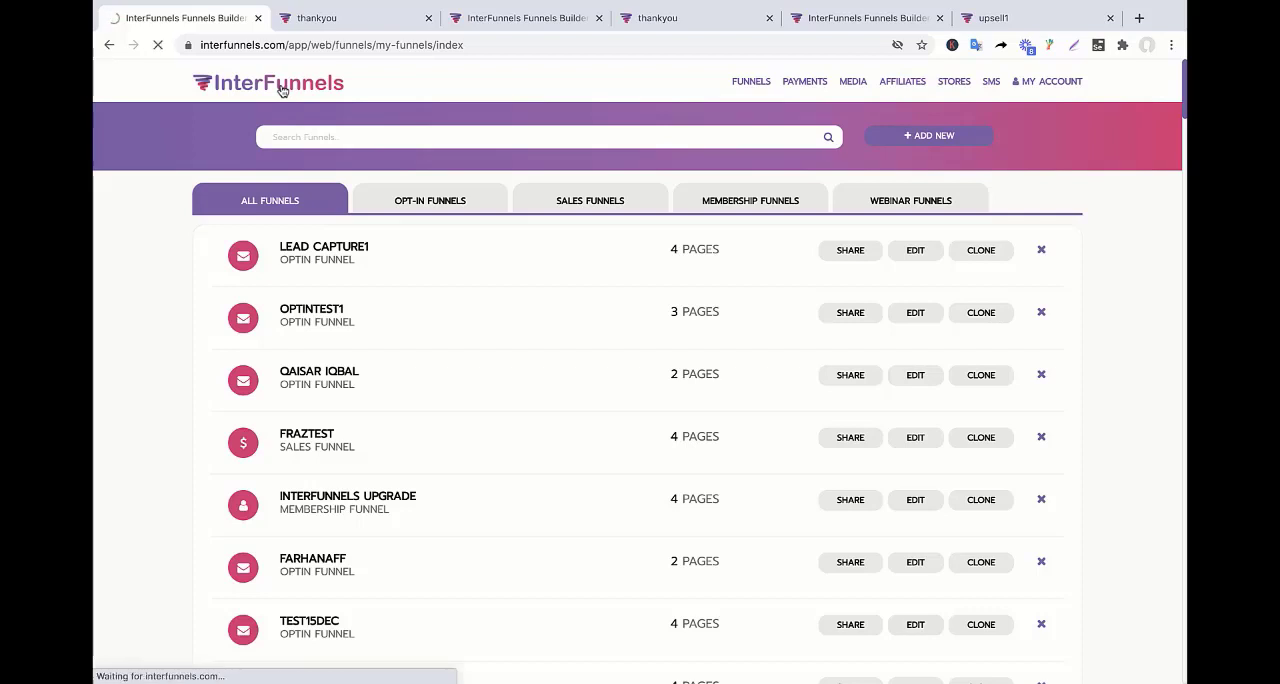
{"action": "scroll", "coordinate": [719, 541], "scroll_direction": "down", "scroll_amount": 3}
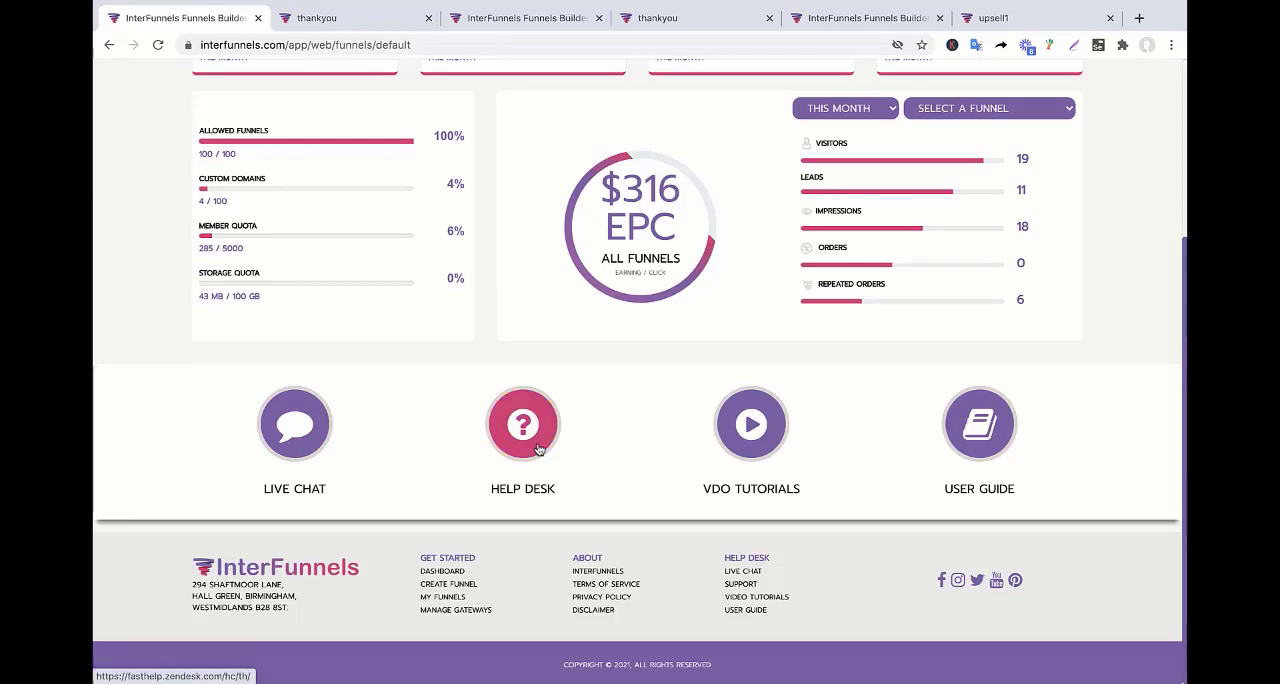
{"action": "scroll", "coordinate": [537, 449], "scroll_direction": "up", "scroll_amount": 3}
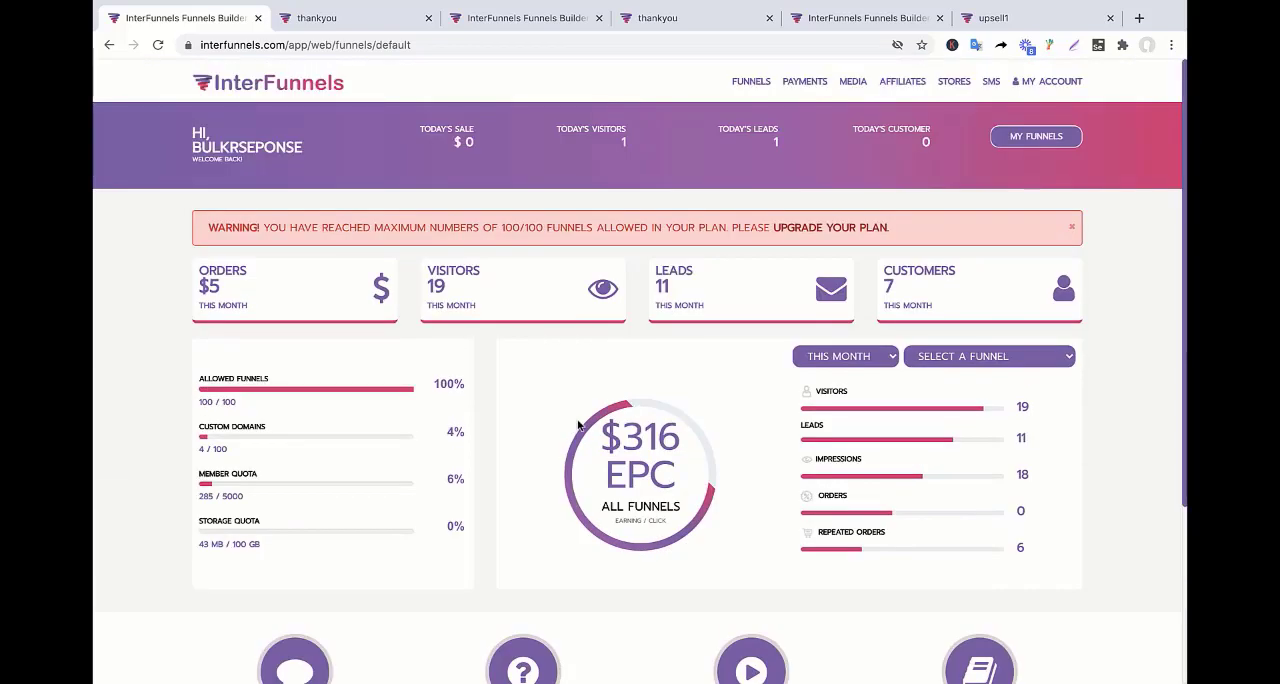